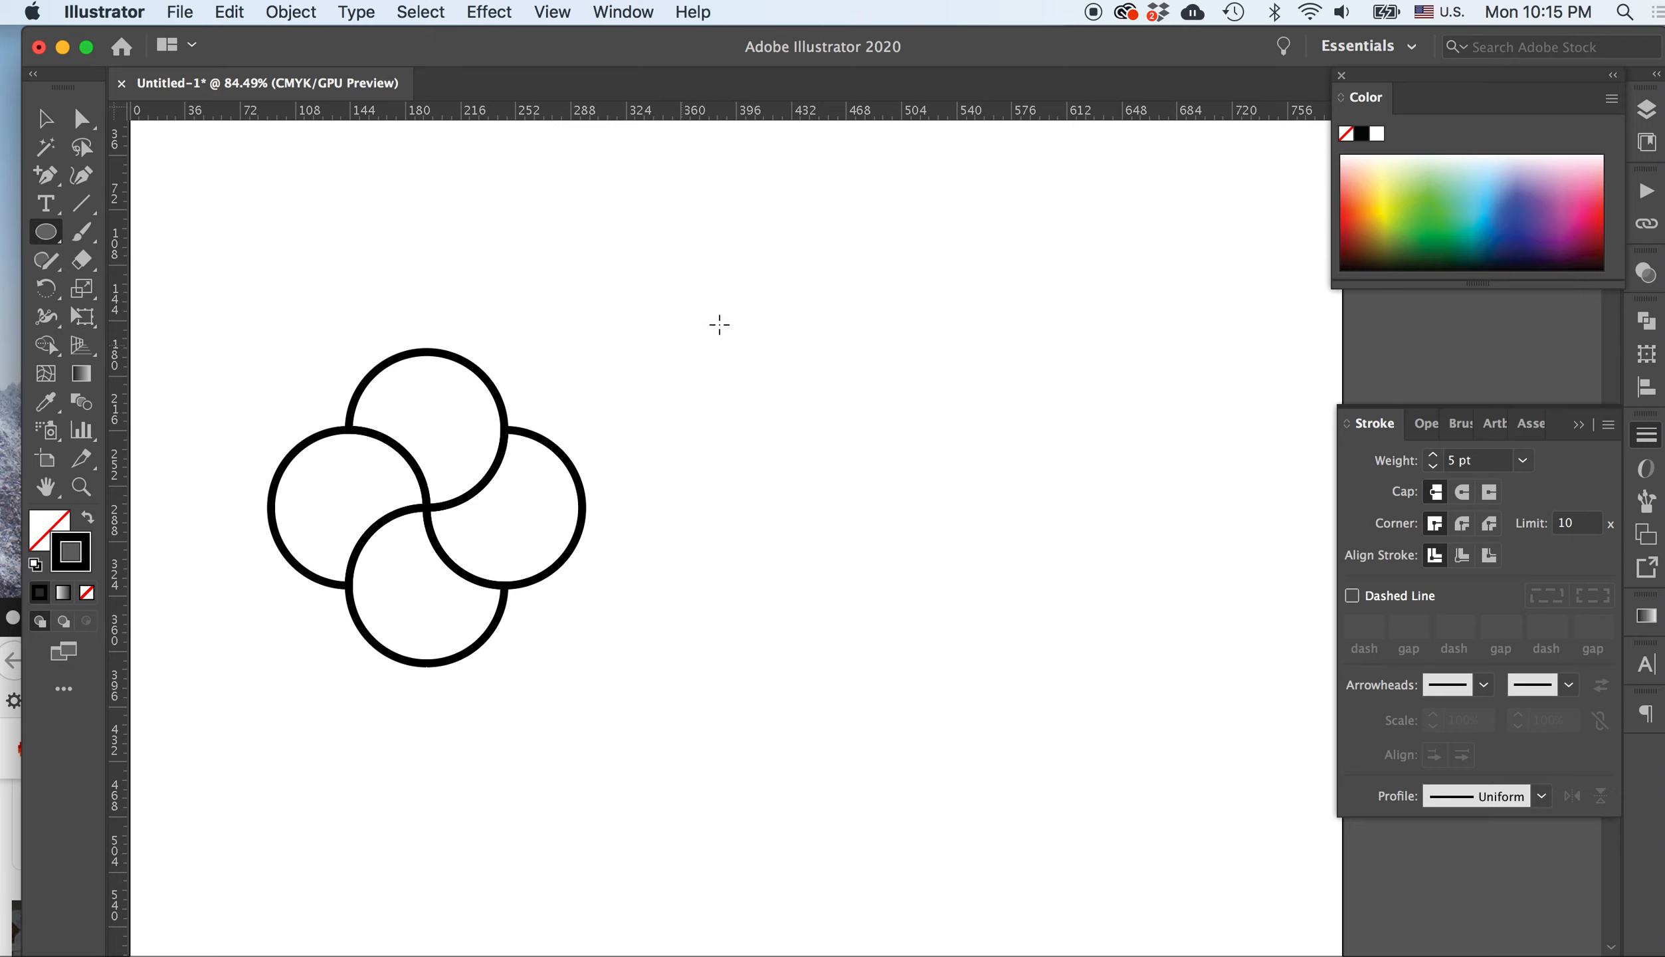
# Draw a circle about 124 pt in diameter beside the four-circle figure and move it down level with the figure's middle
pyautogui.moveTo(745, 293); pyautogui.dragTo(935, 460)
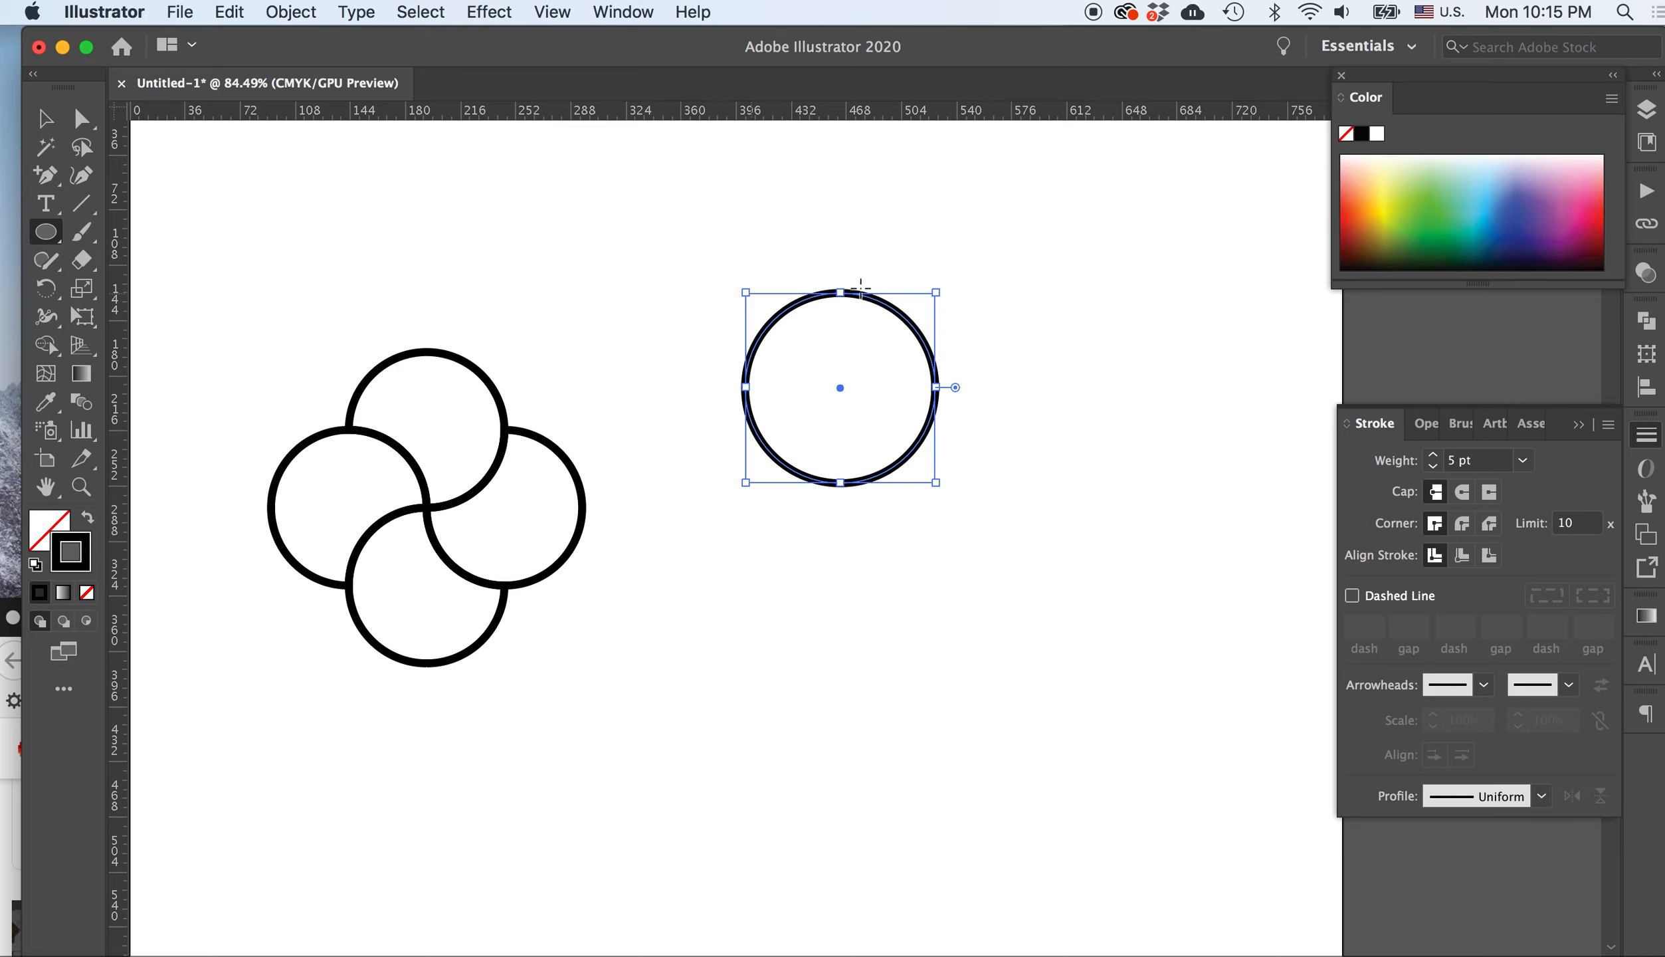
pyautogui.click(46, 119)
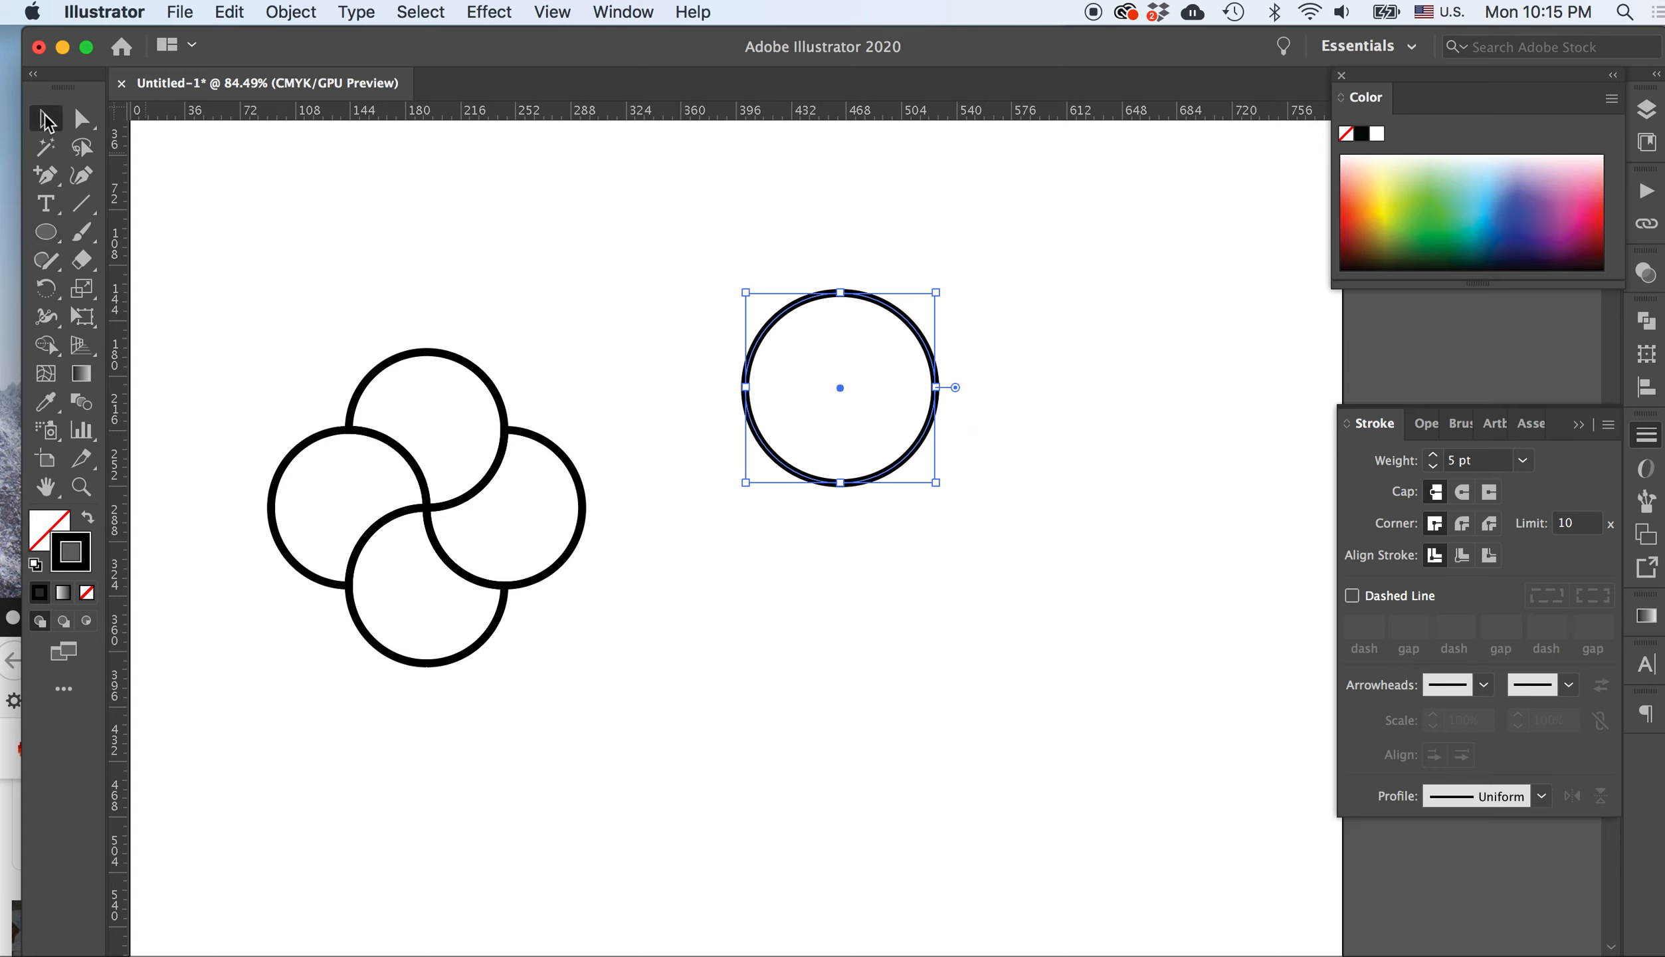
pyautogui.moveTo(878, 308); pyautogui.dragTo(908, 410)
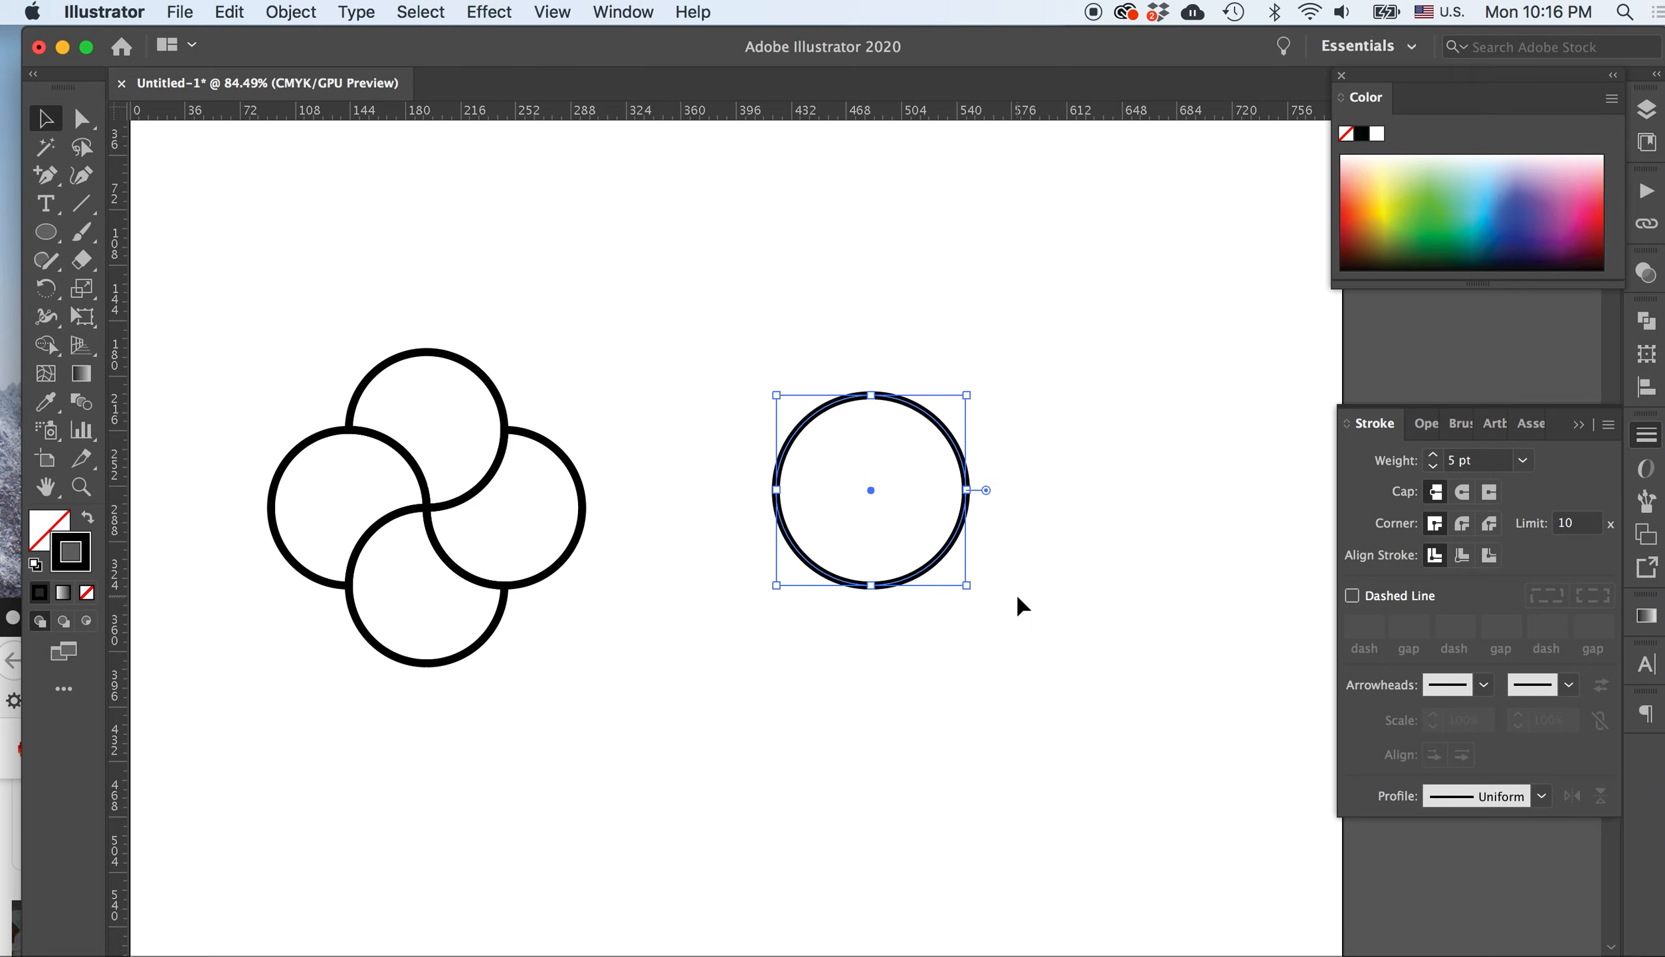
# Try a 1 pt stroke weight on the new circle and set it back to 5 pt
pyautogui.click(621, 12)
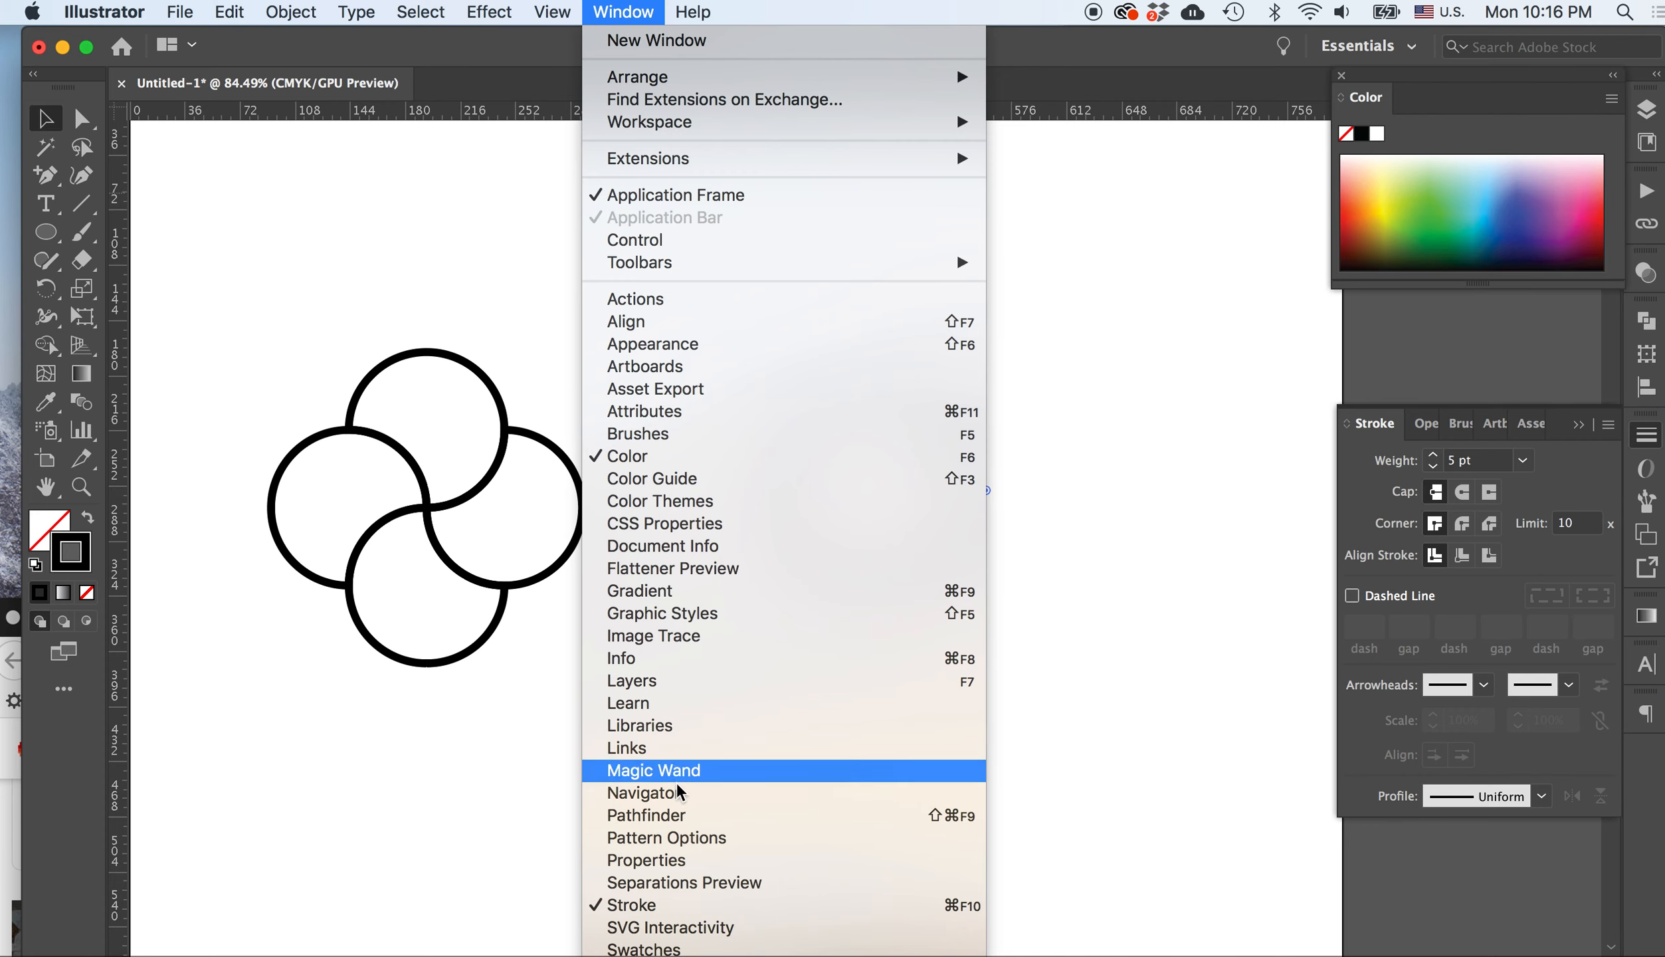
pyautogui.click(675, 914)
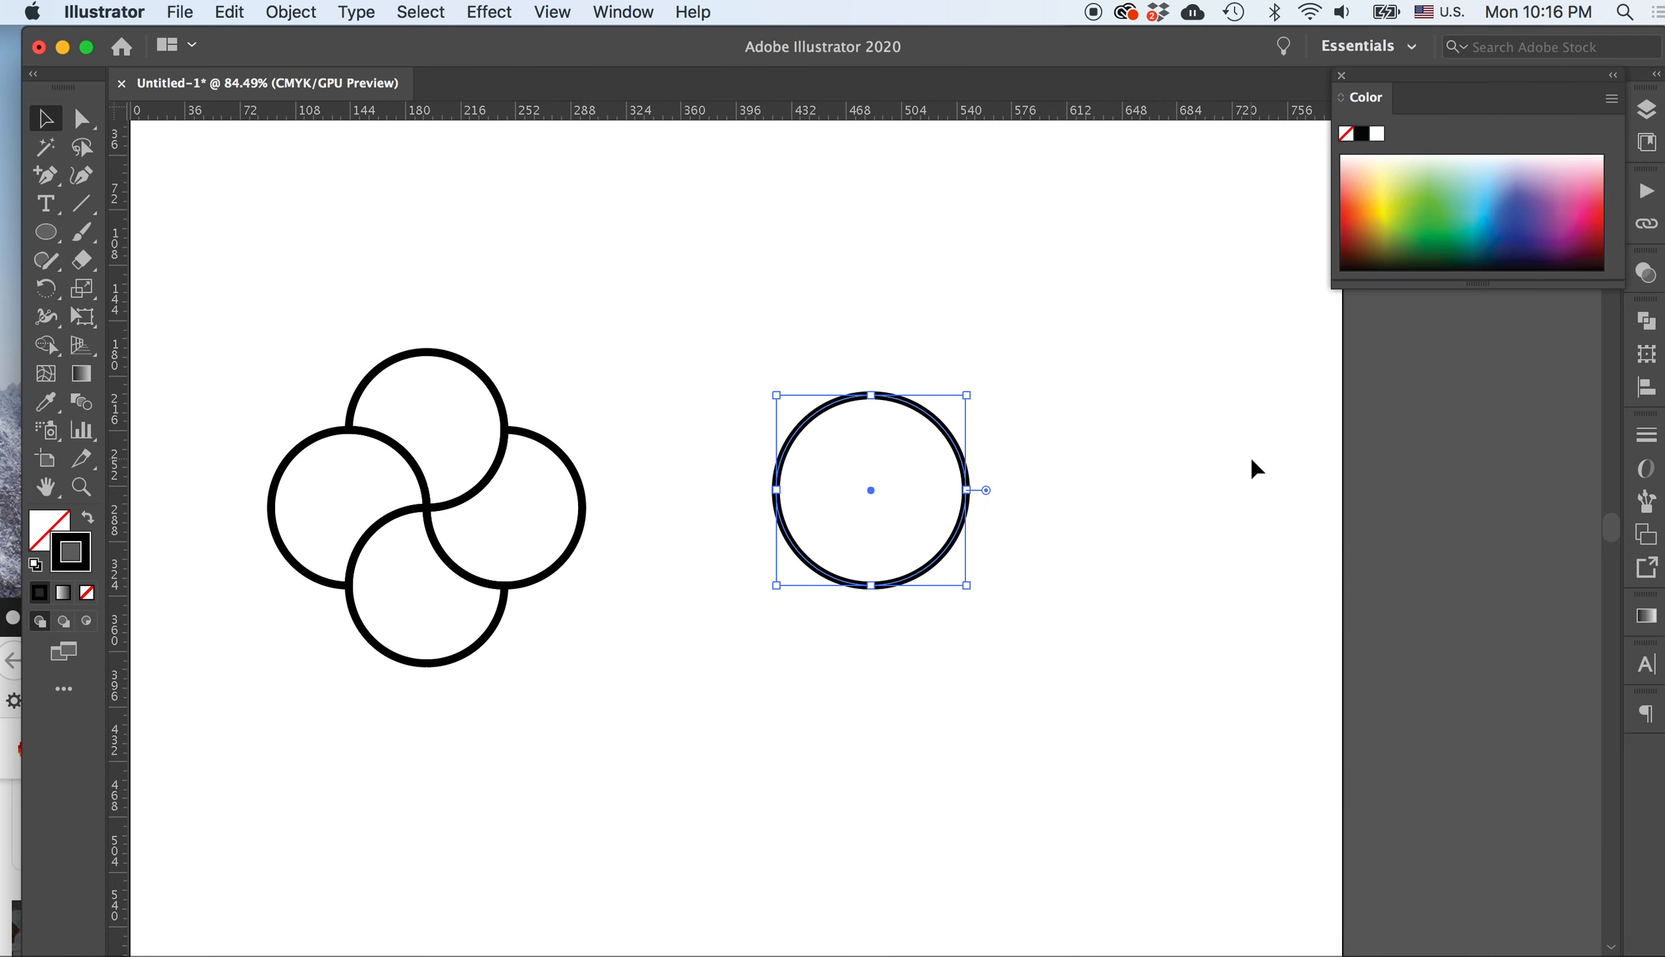
pyautogui.click(634, 10)
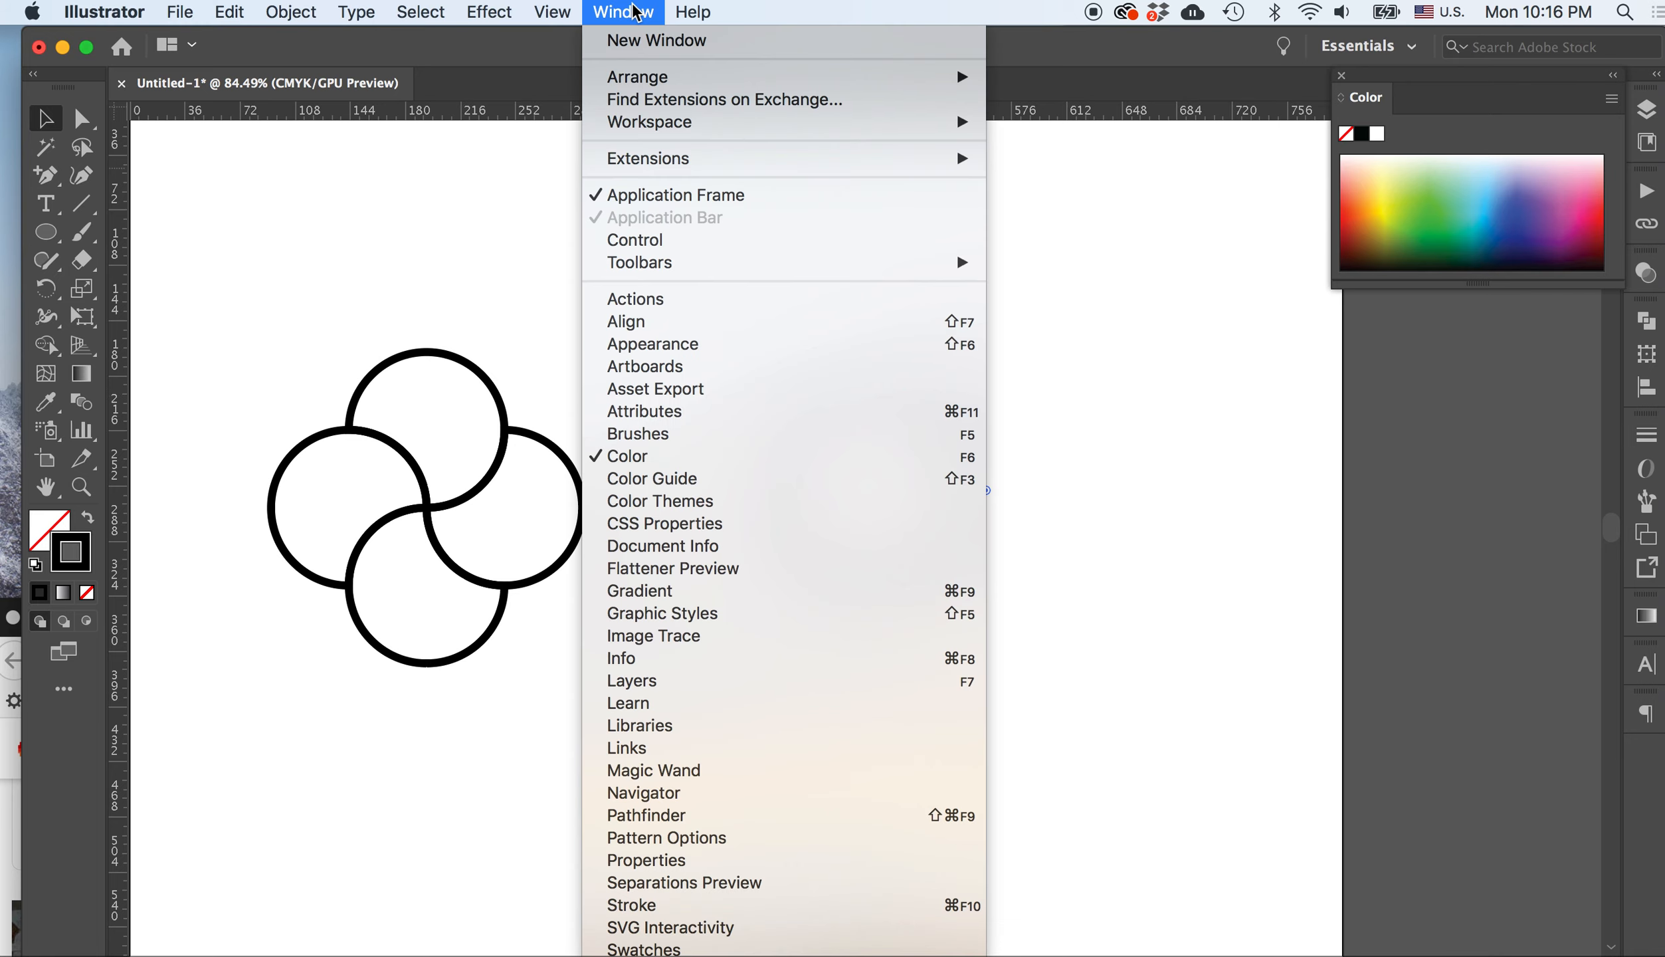
pyautogui.click(701, 906)
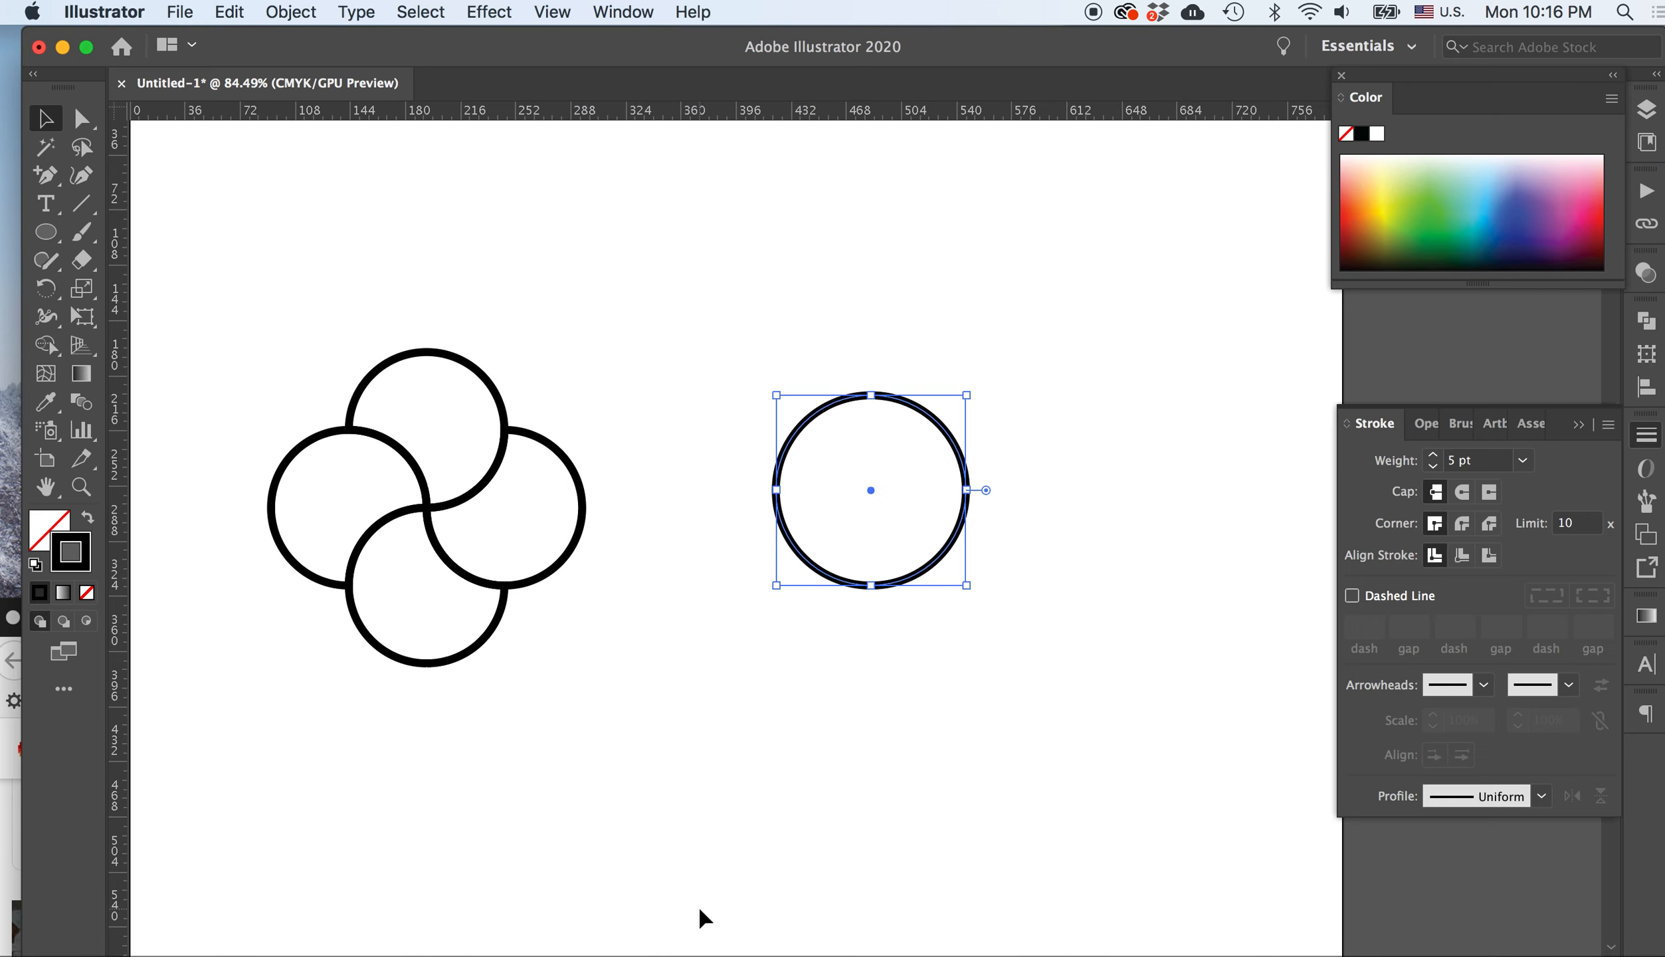
pyautogui.click(1523, 462)
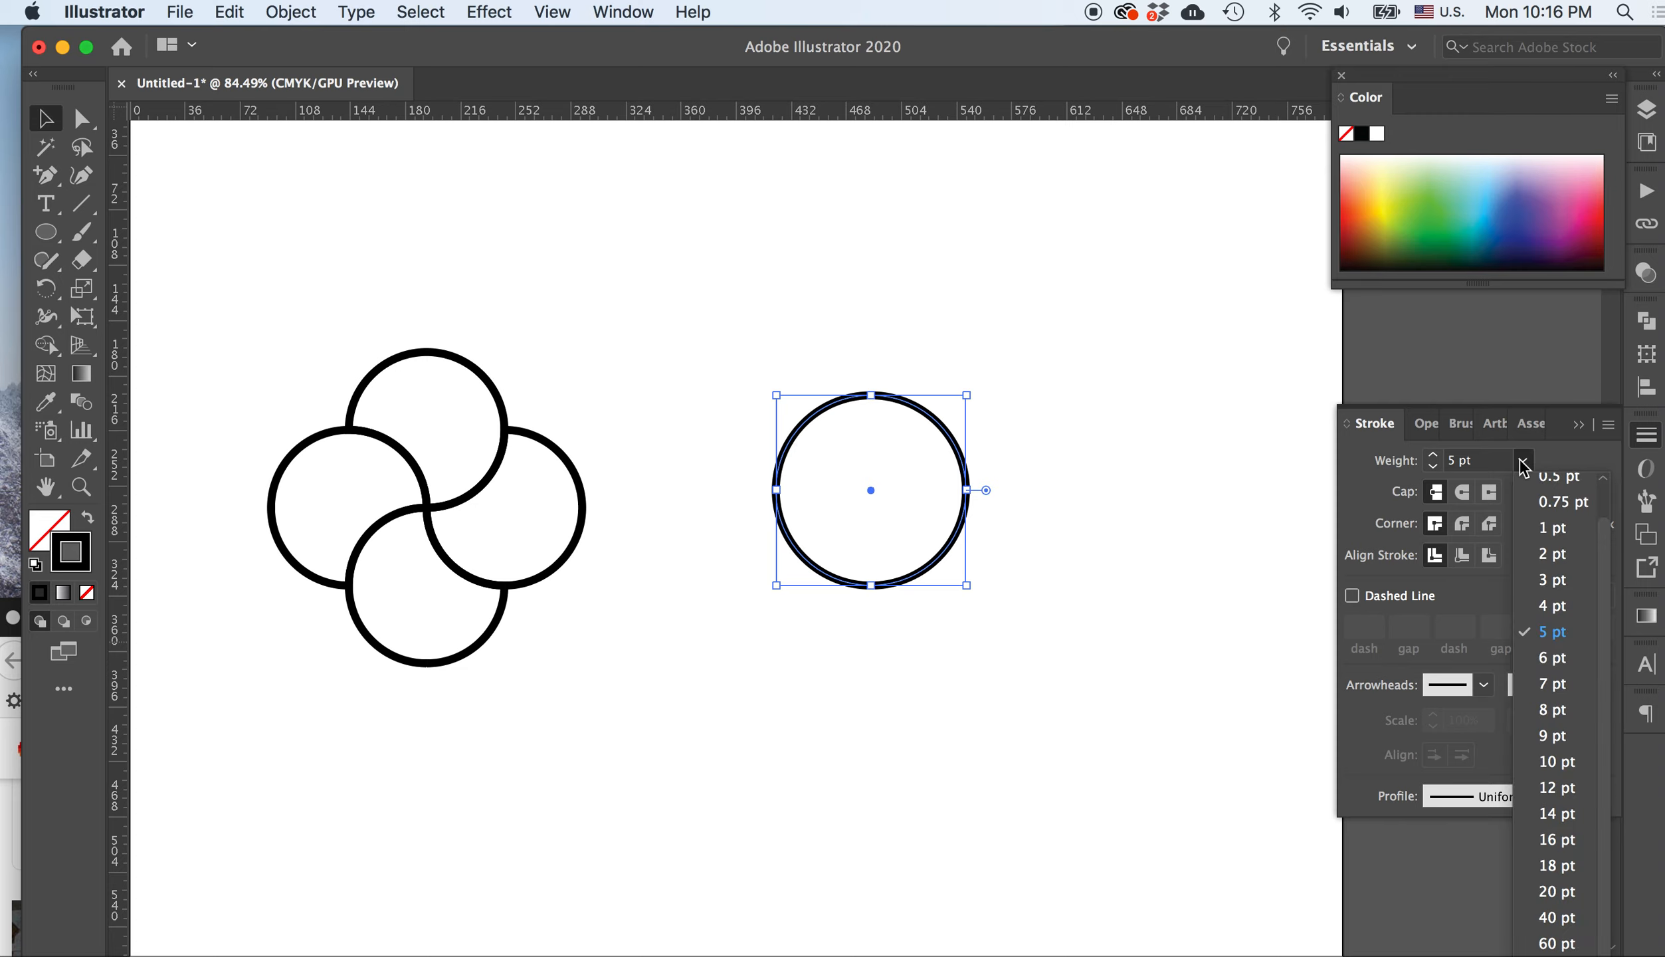
pyautogui.click(1552, 605)
pyautogui.click(1433, 467)
pyautogui.click(1434, 467)
pyautogui.click(1433, 467)
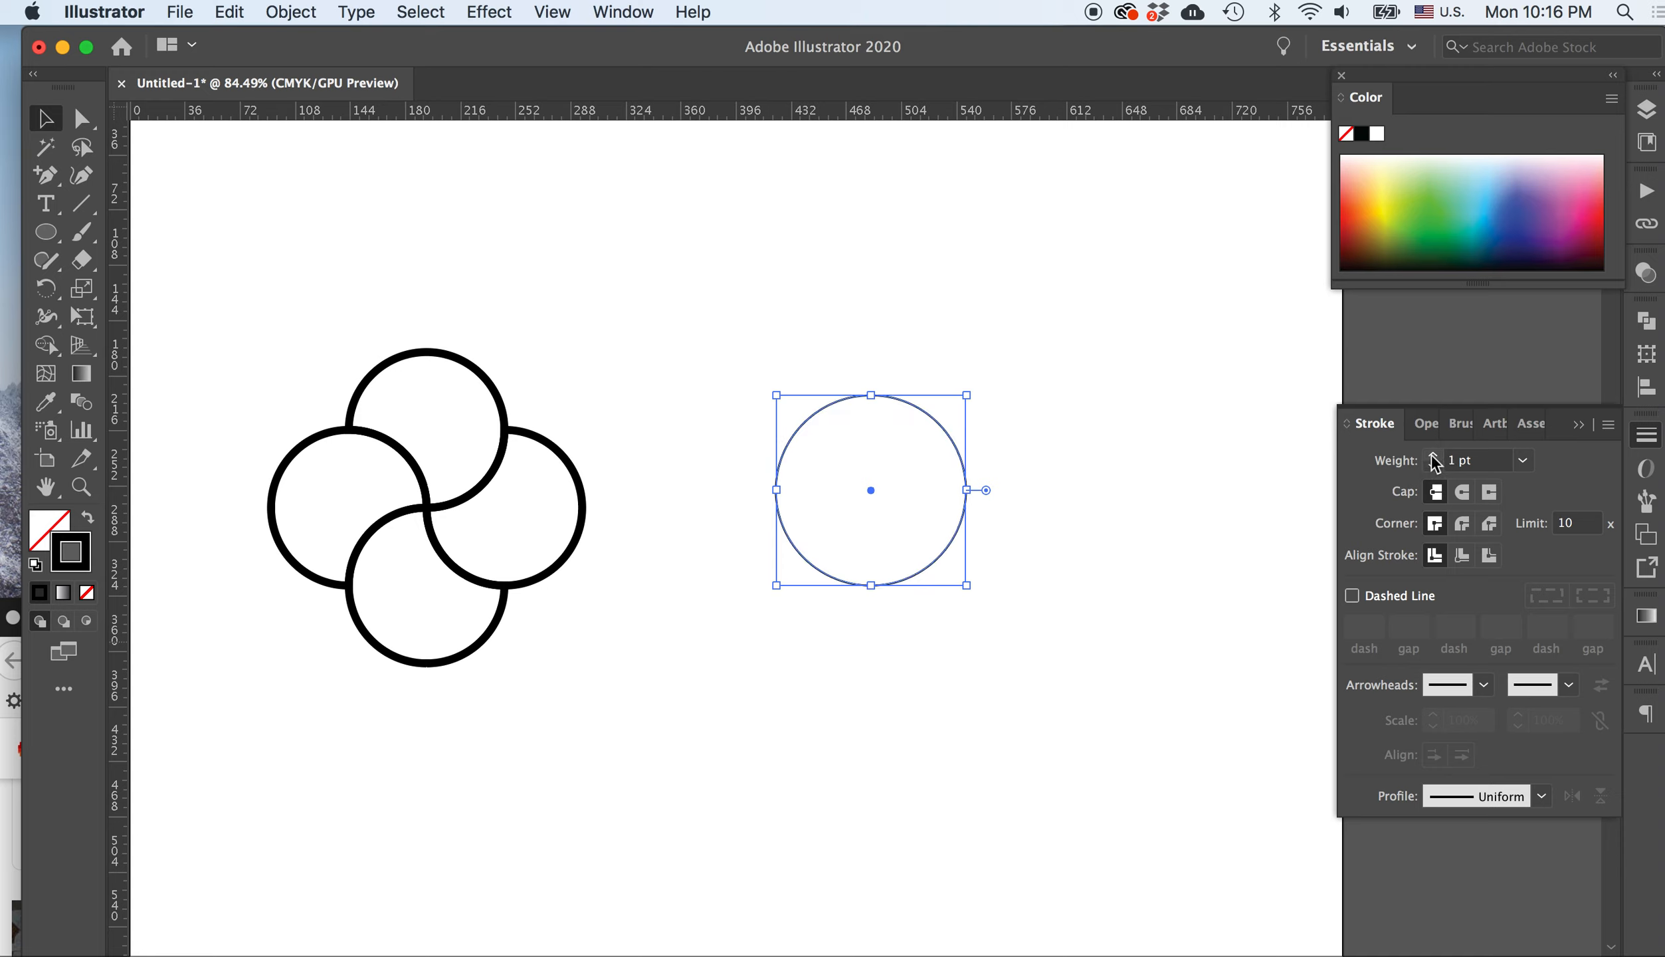
pyautogui.click(1434, 450)
pyautogui.click(1433, 450)
pyautogui.click(1434, 450)
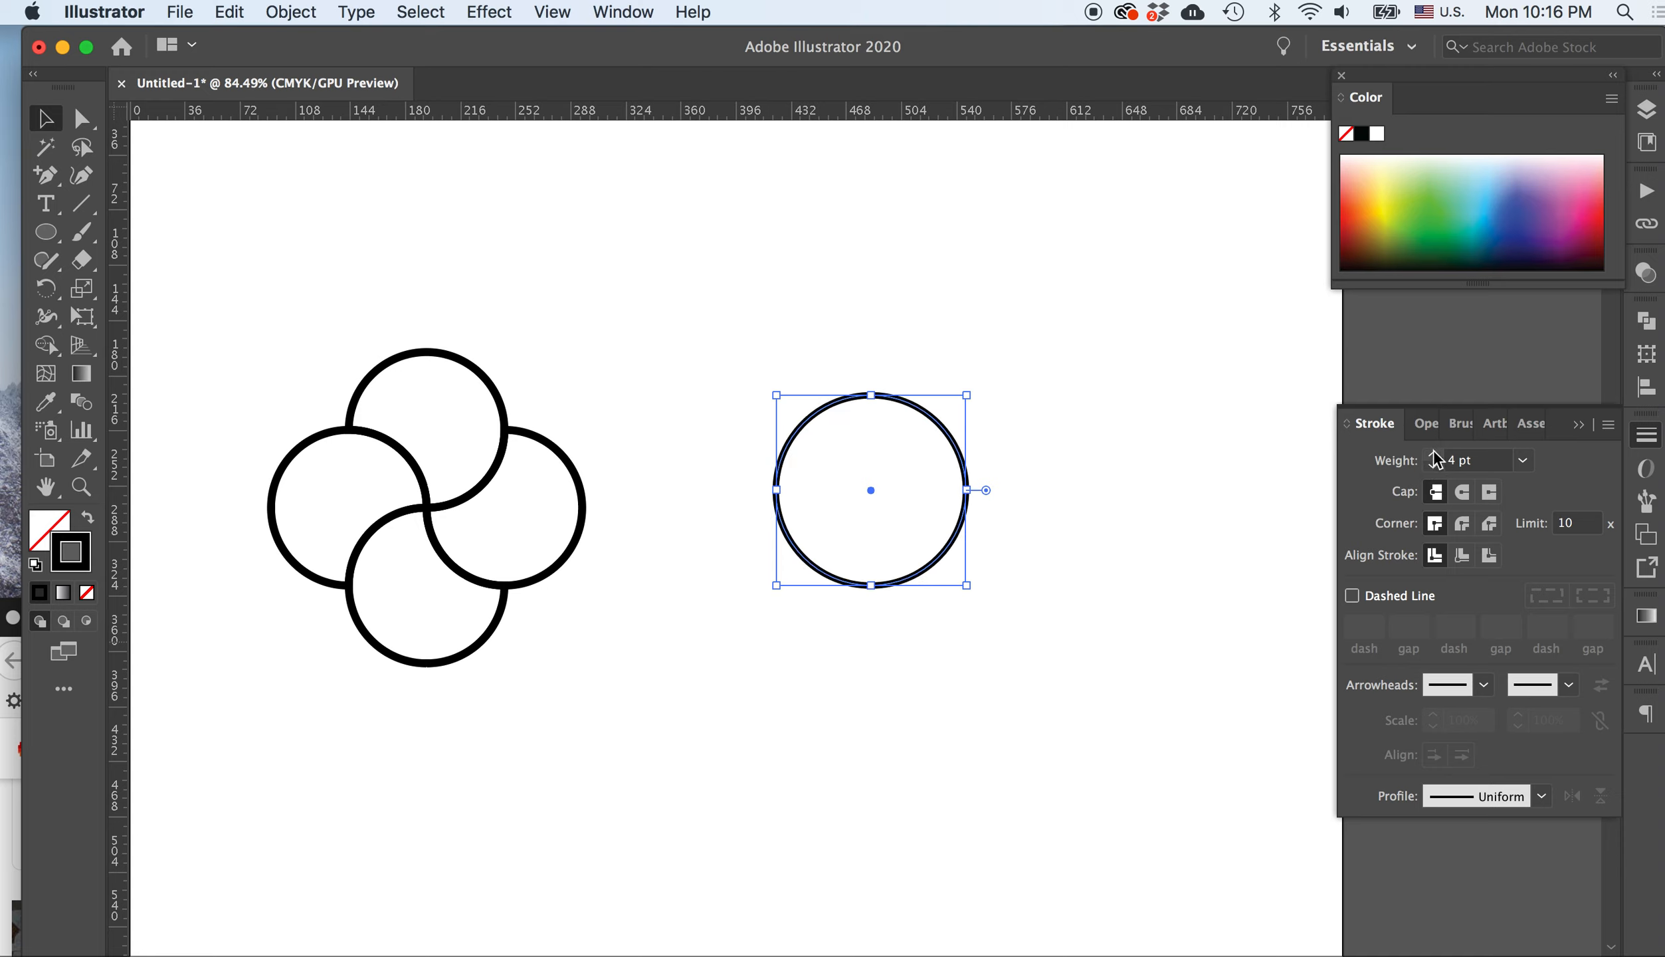
pyautogui.click(1433, 450)
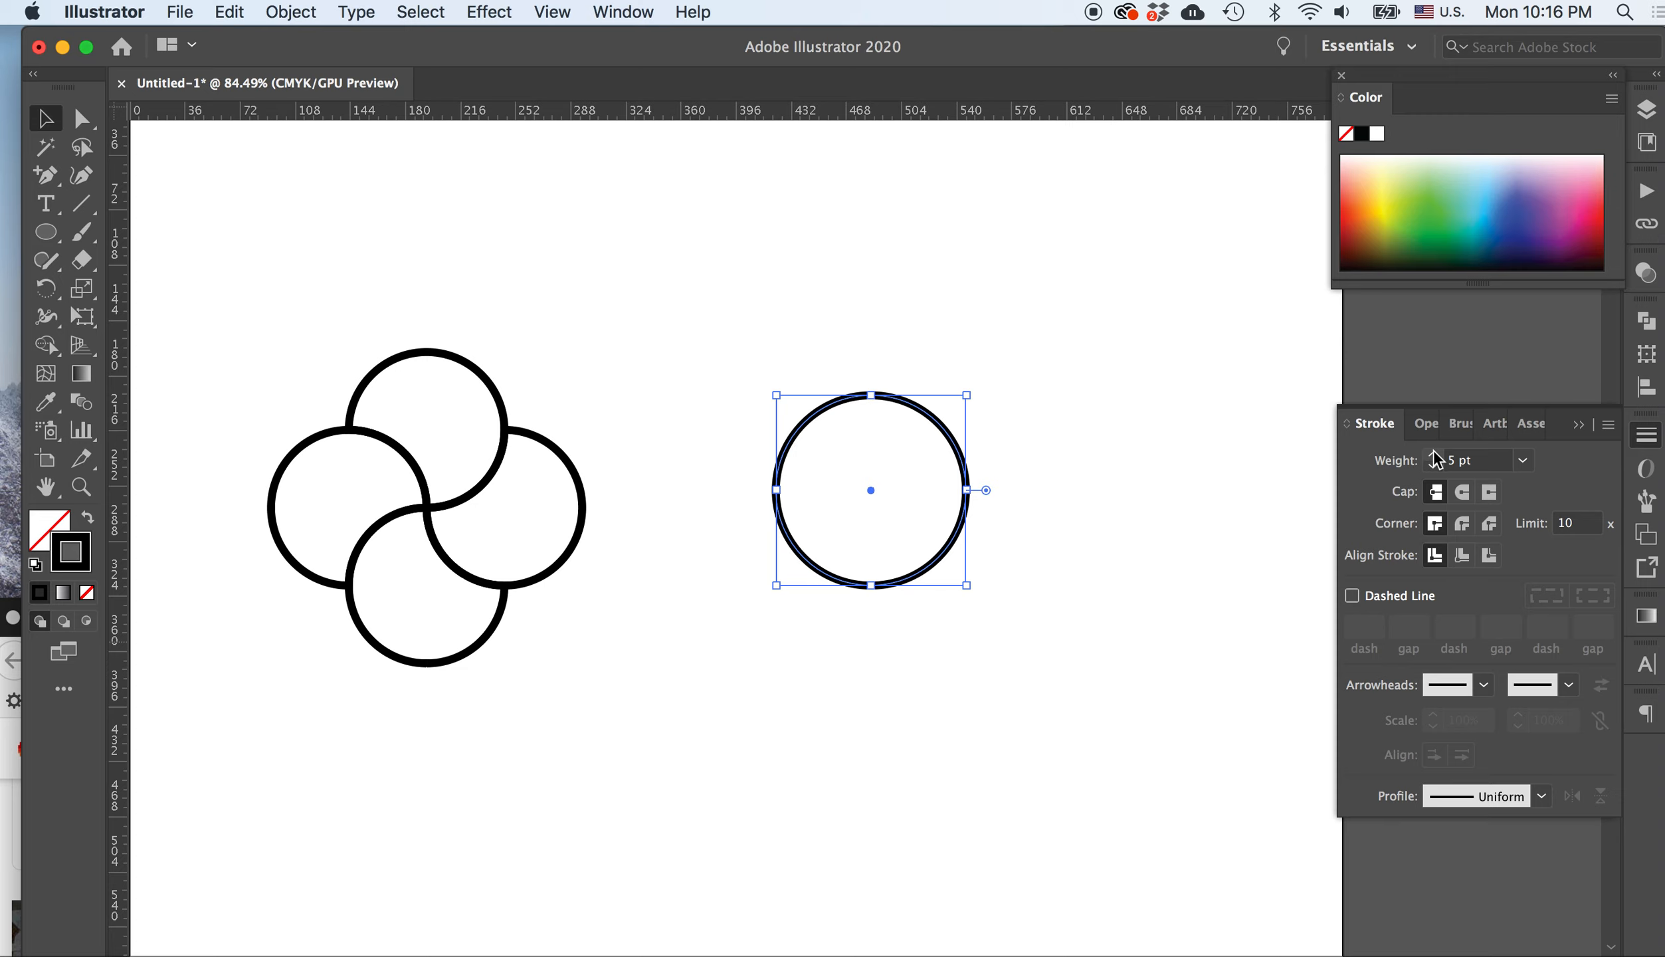
pyautogui.click(1180, 625)
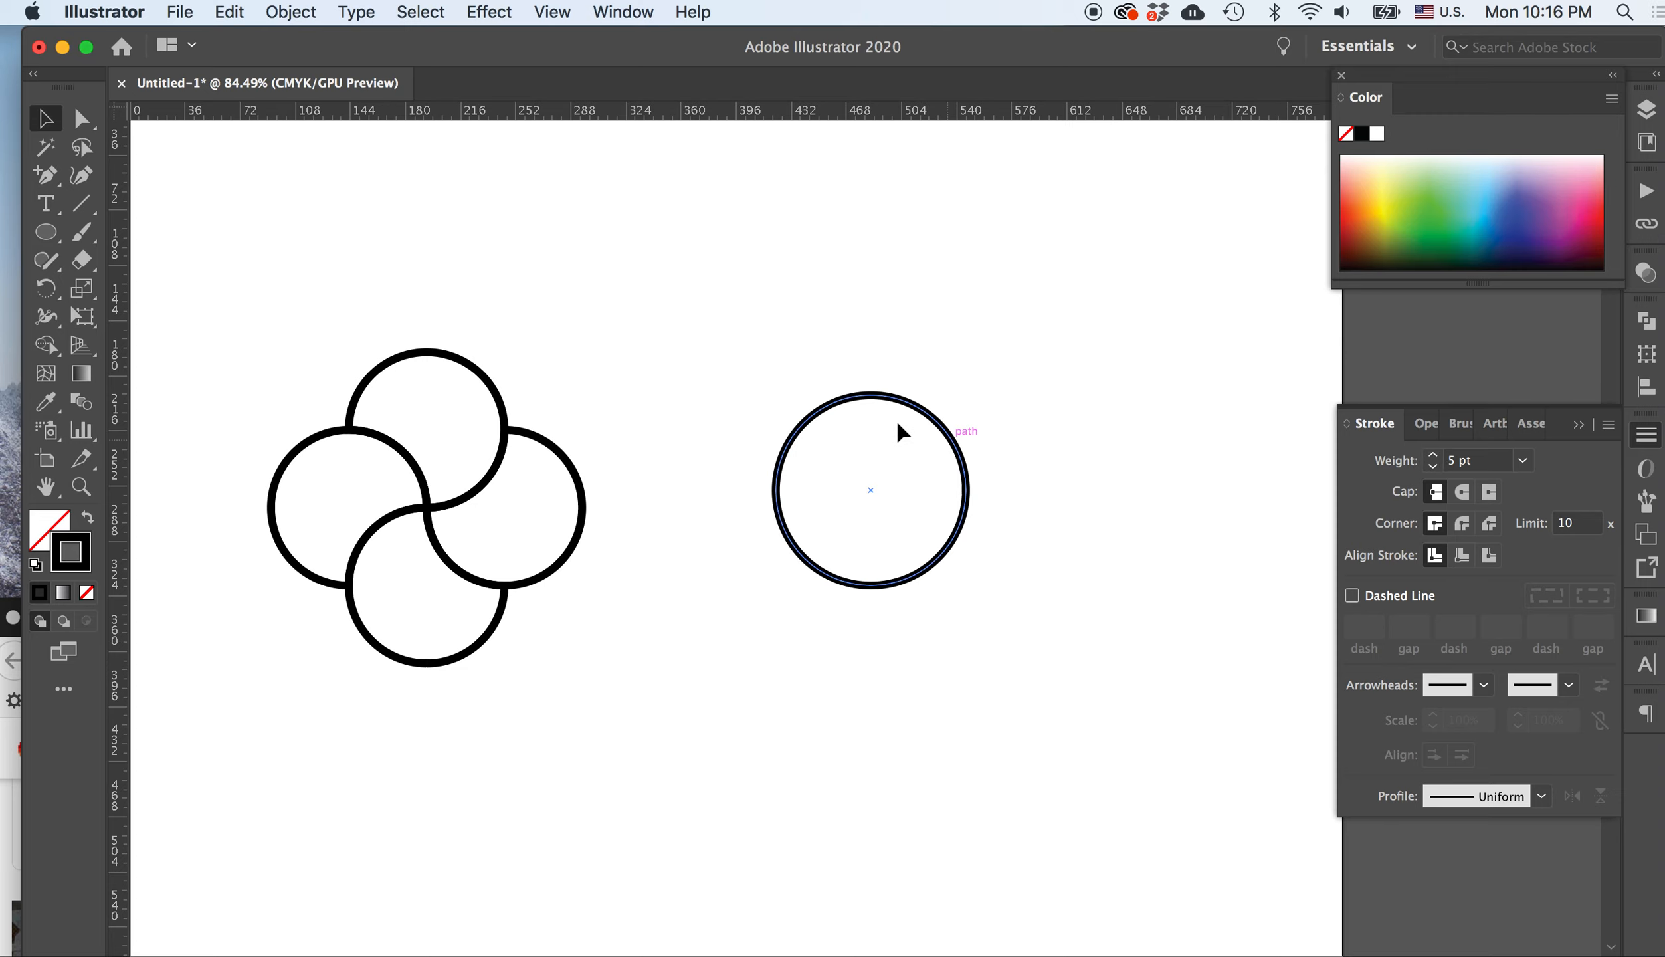
# Duplicate the new circle about 147 pt straight above the original
pyautogui.moveTo(746, 357); pyautogui.dragTo(1056, 664)
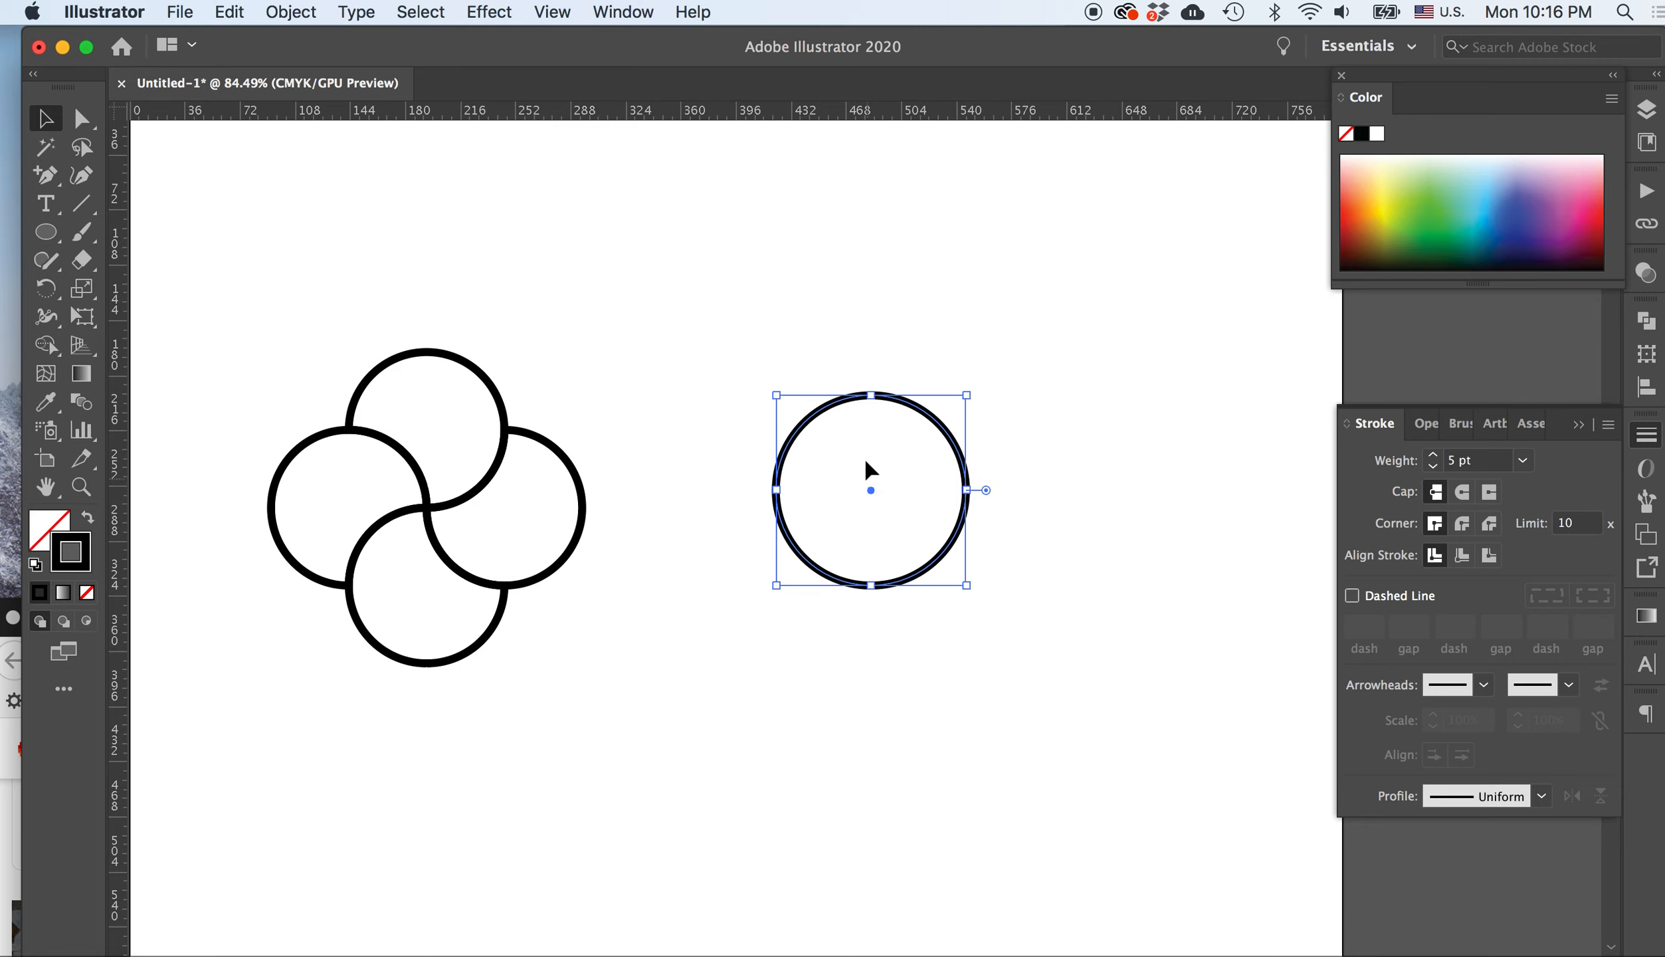
pyautogui.click(791, 291)
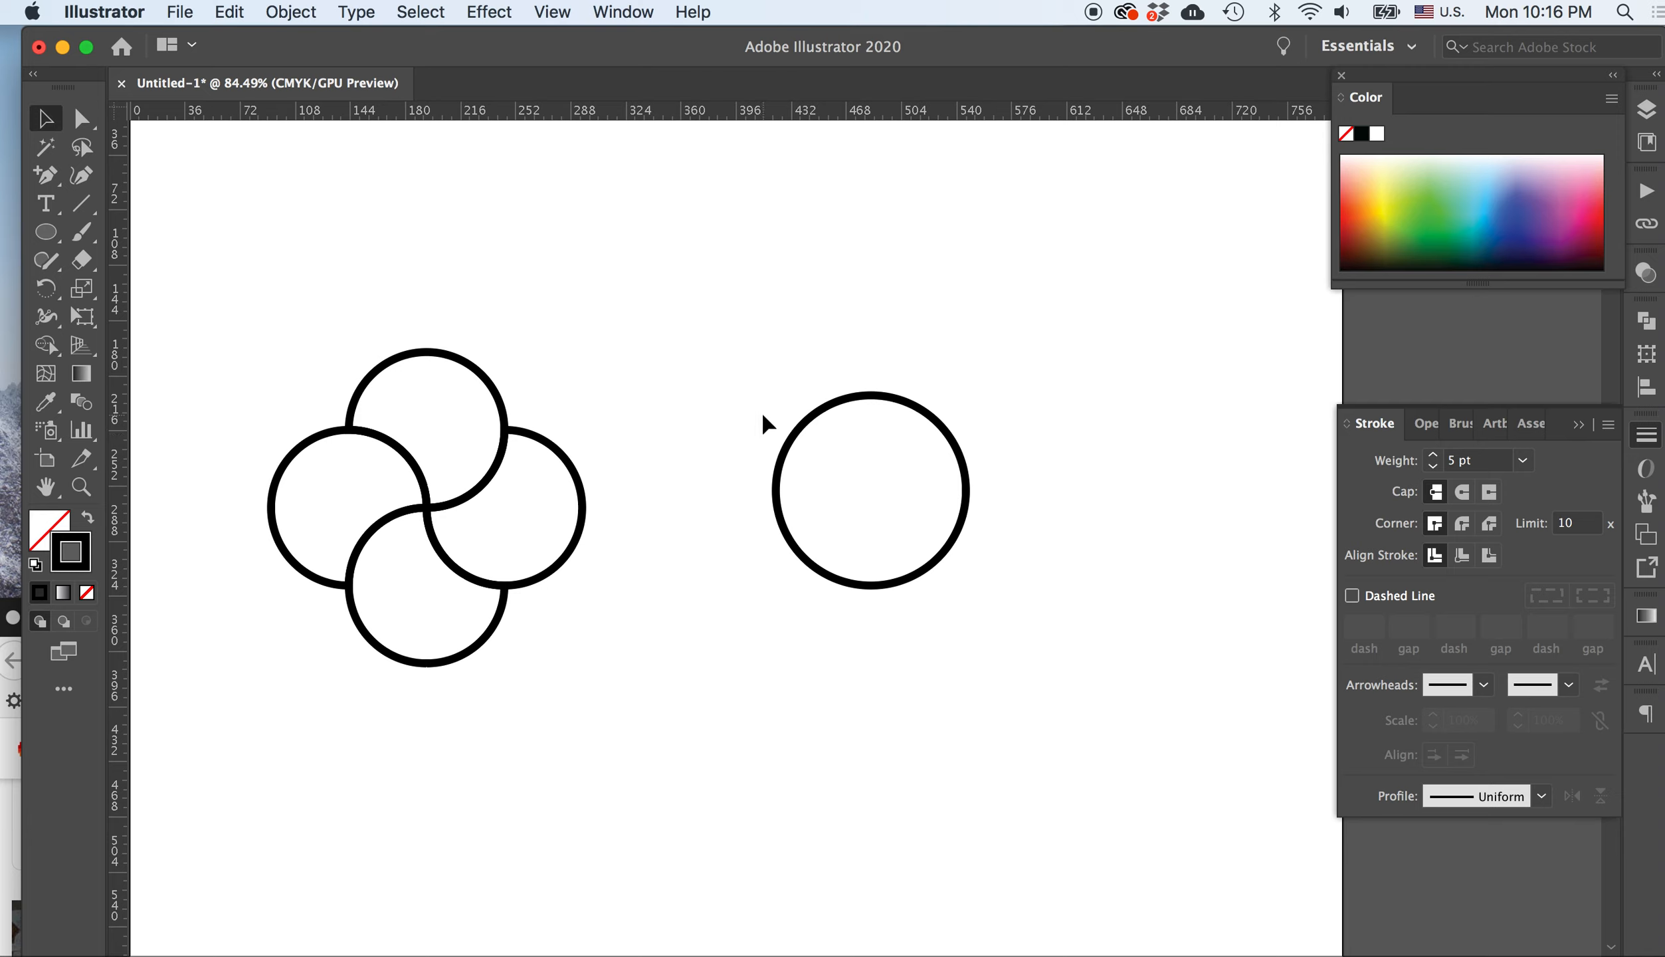
pyautogui.click(808, 431)
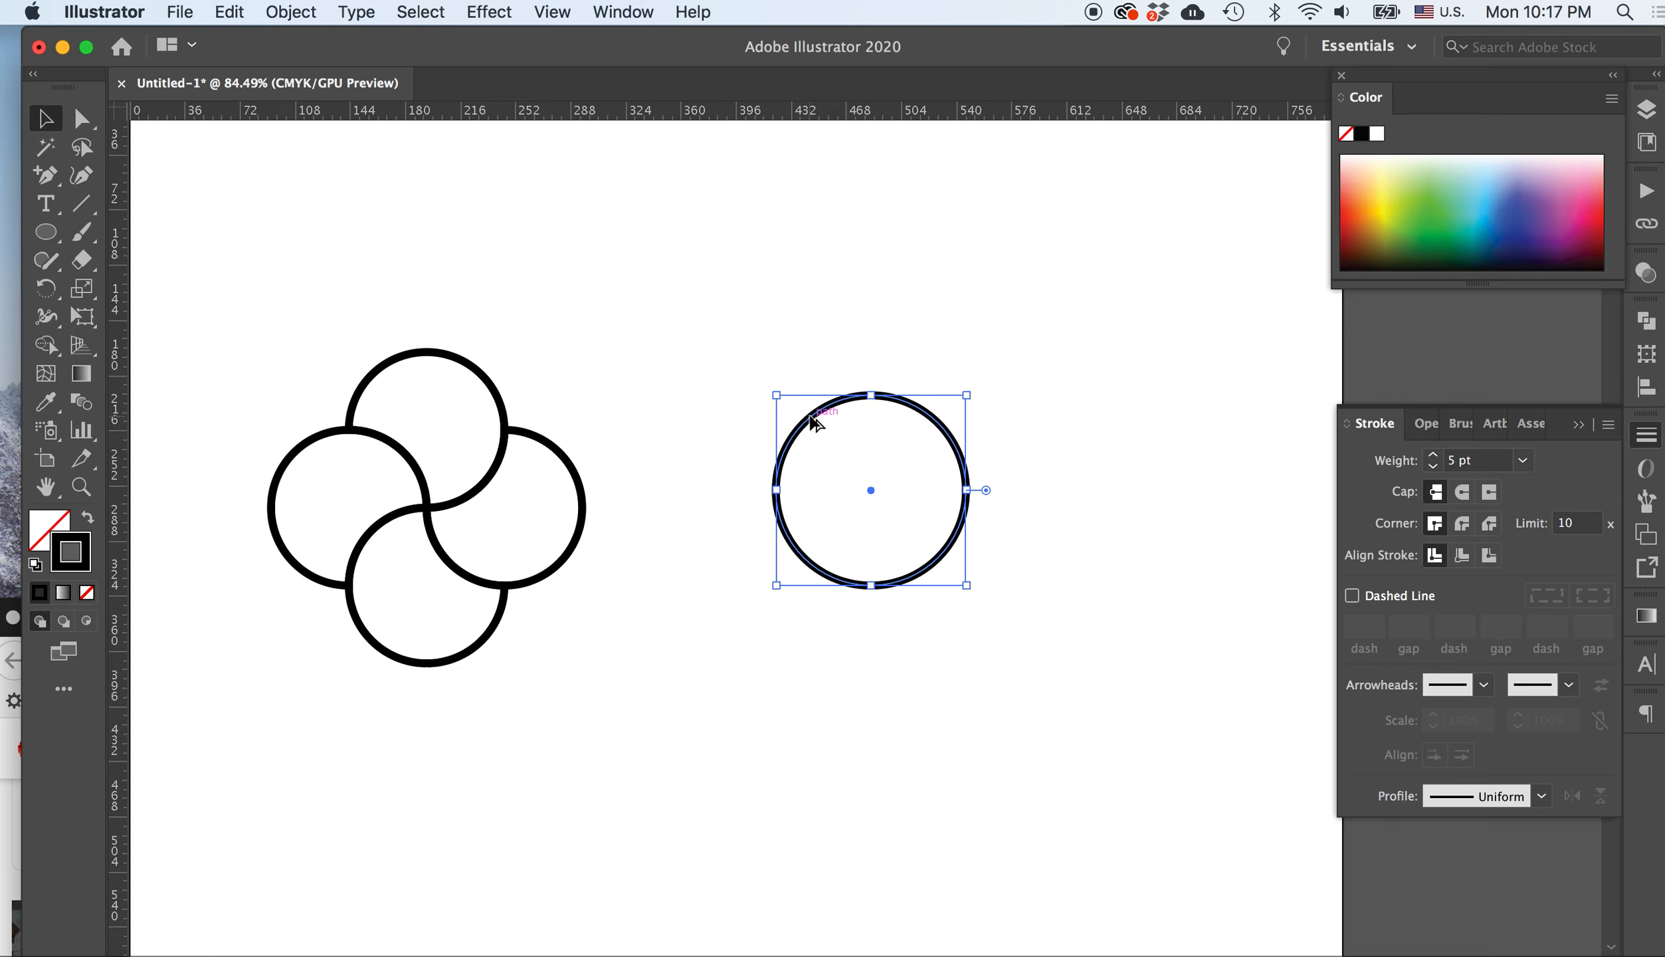
pyautogui.moveTo(812, 419); pyautogui.dragTo(813, 194)
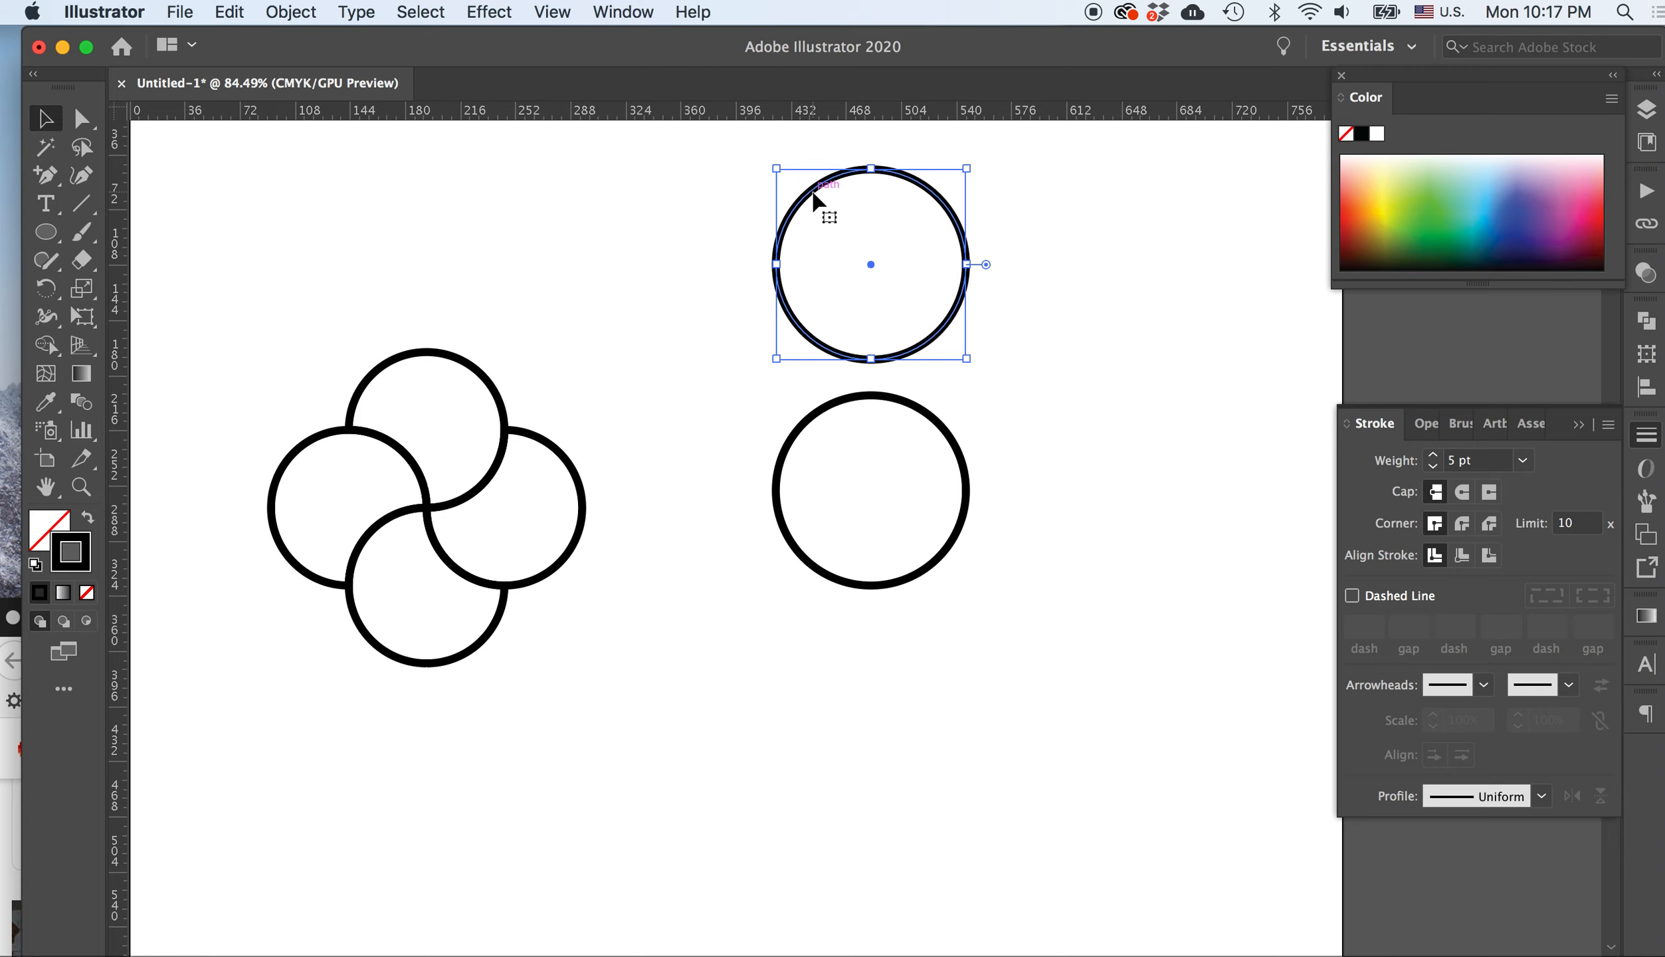
# Make two extra copies of the upper circle beside the pair and undo both
pyautogui.moveTo(808, 220); pyautogui.dragTo(1013, 585)
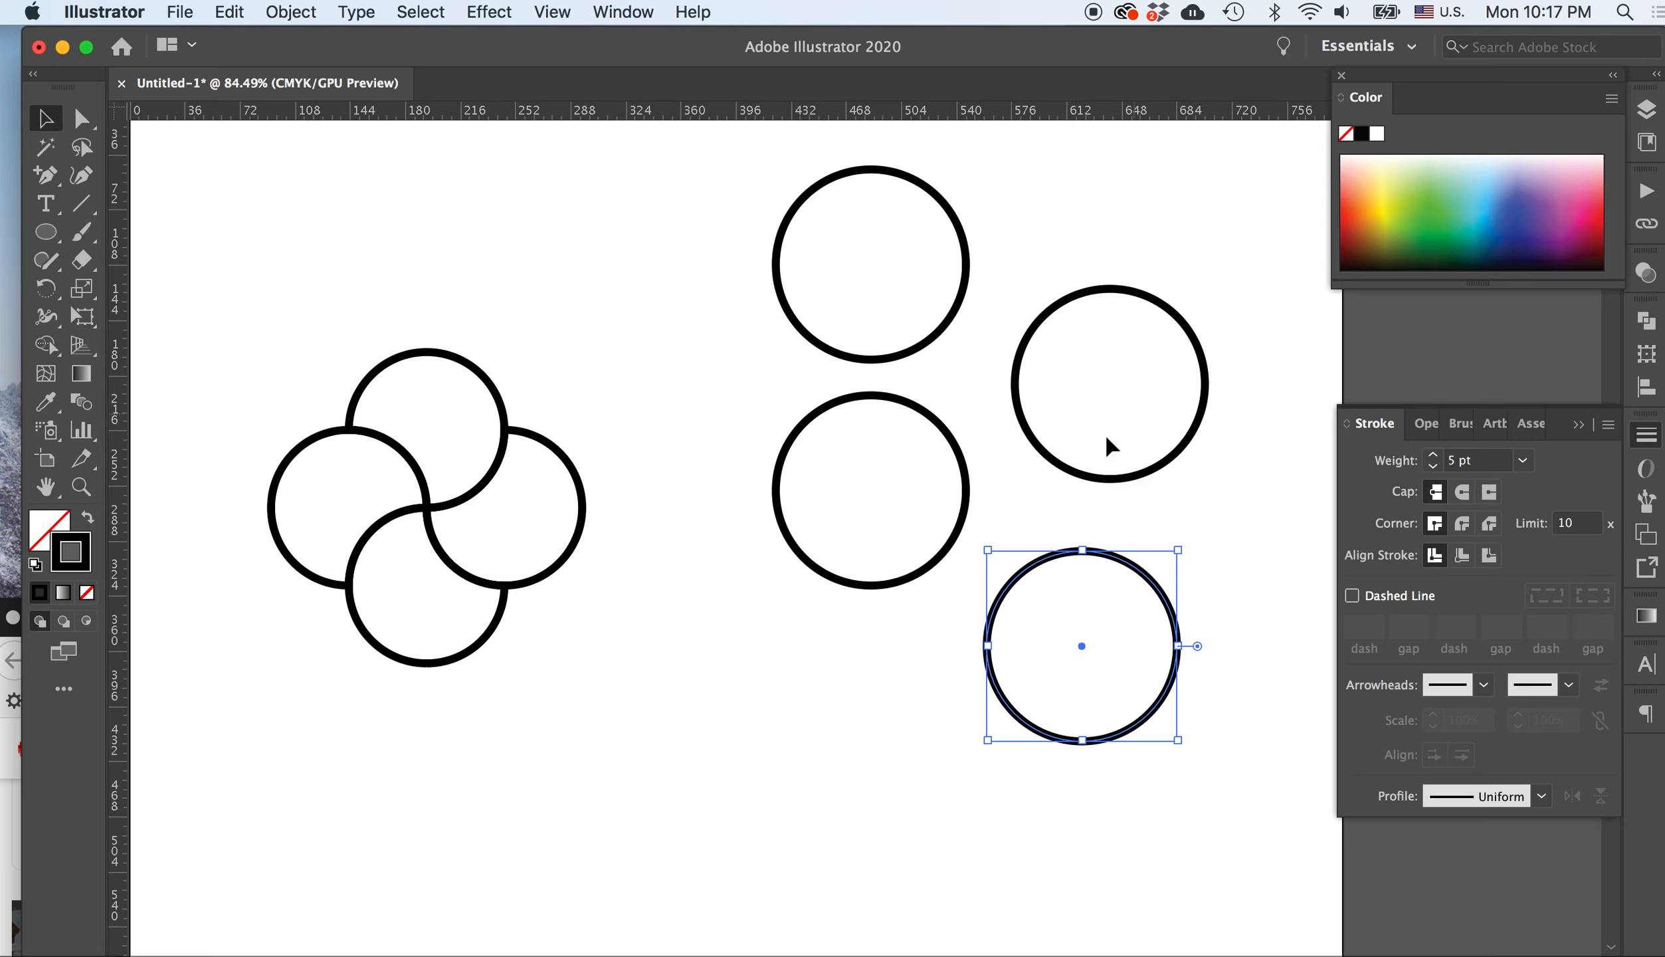
pyautogui.press('super+z')
pyautogui.press('super+z')
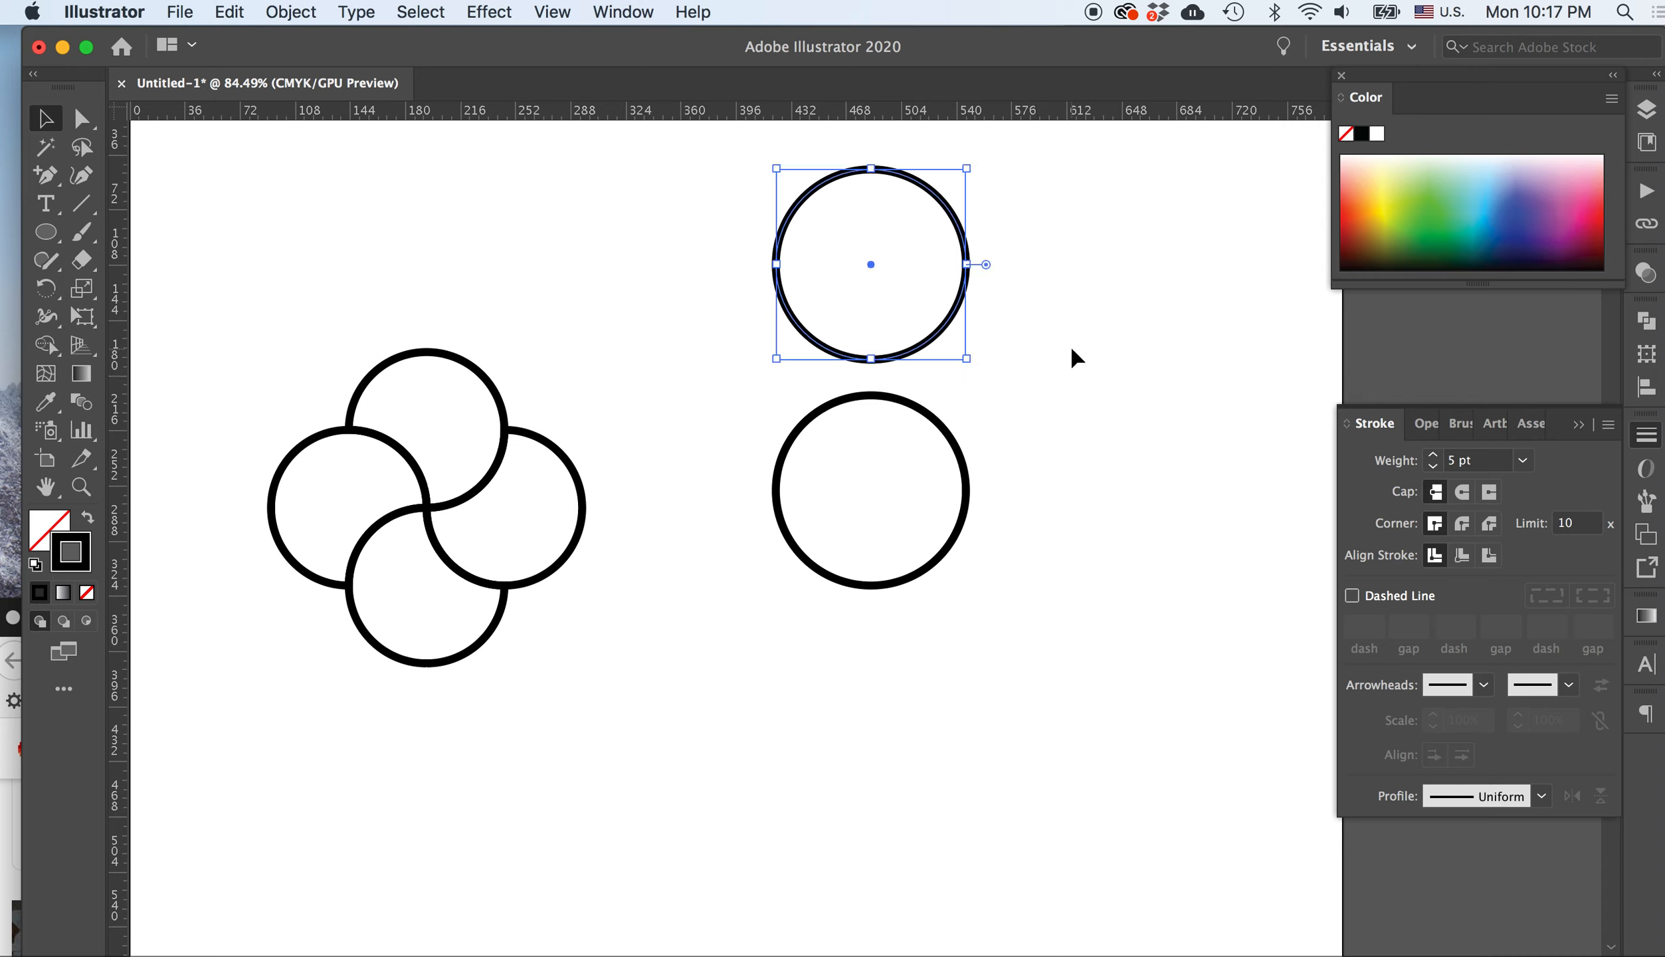
pyautogui.click(1073, 323)
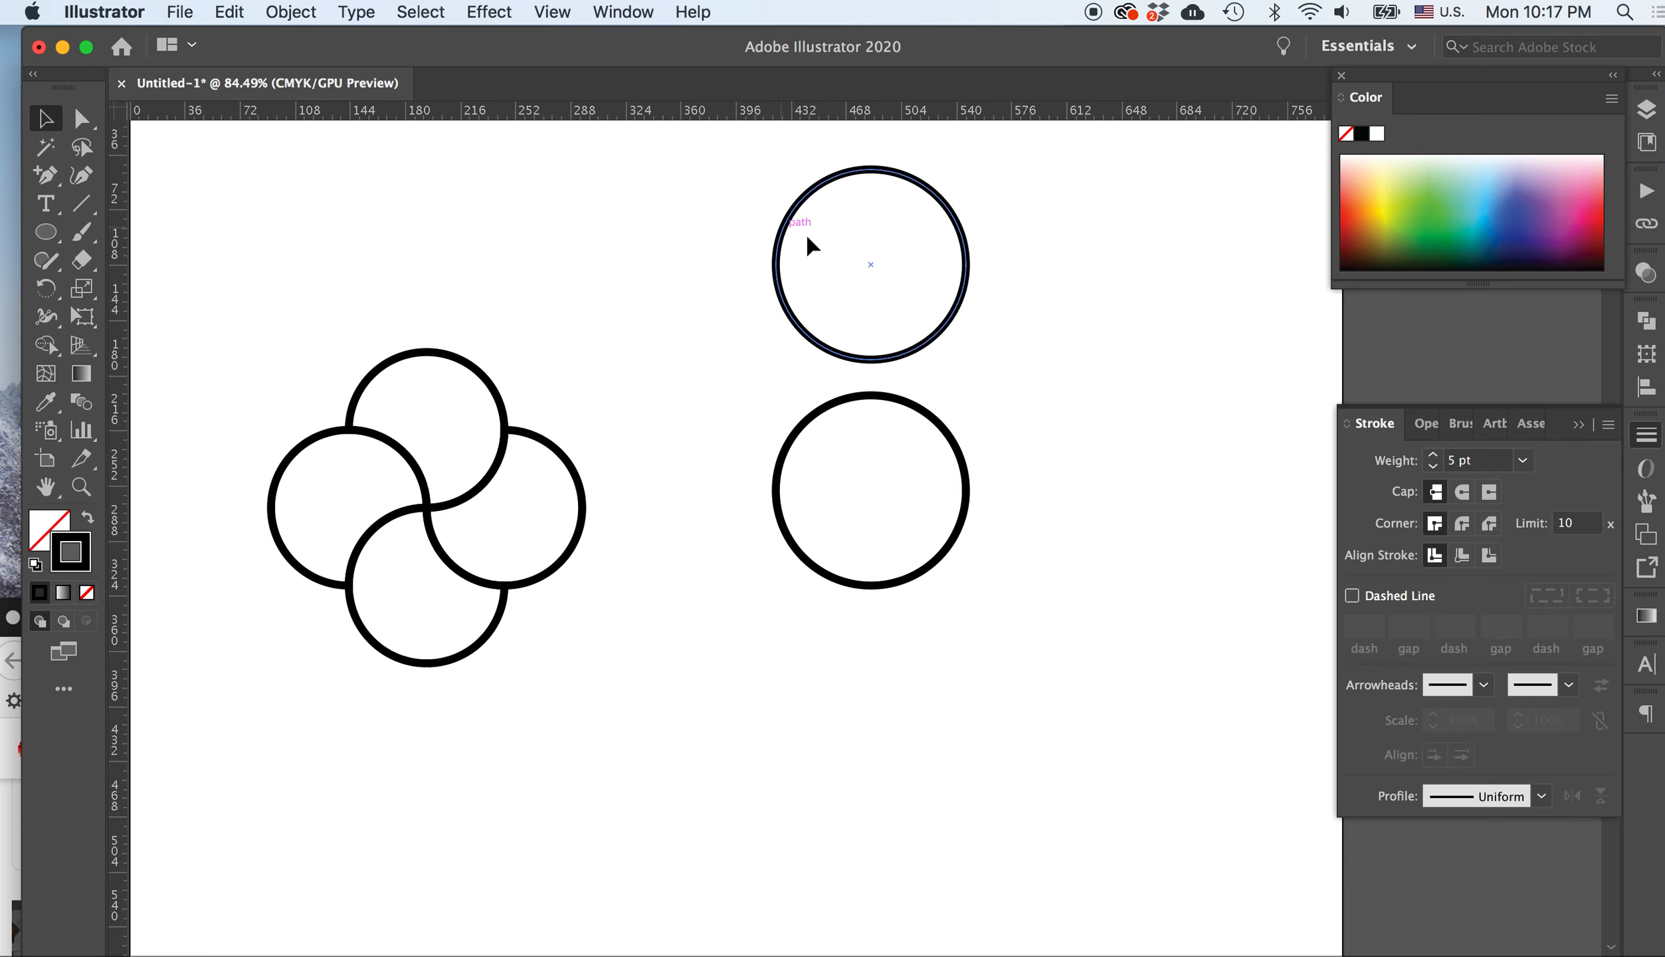
# Move the upper circle so its left edge meets the lower circle's centre, and duplicate it 124.15 pt to the left
pyautogui.moveTo(790, 235); pyautogui.dragTo(883, 444)
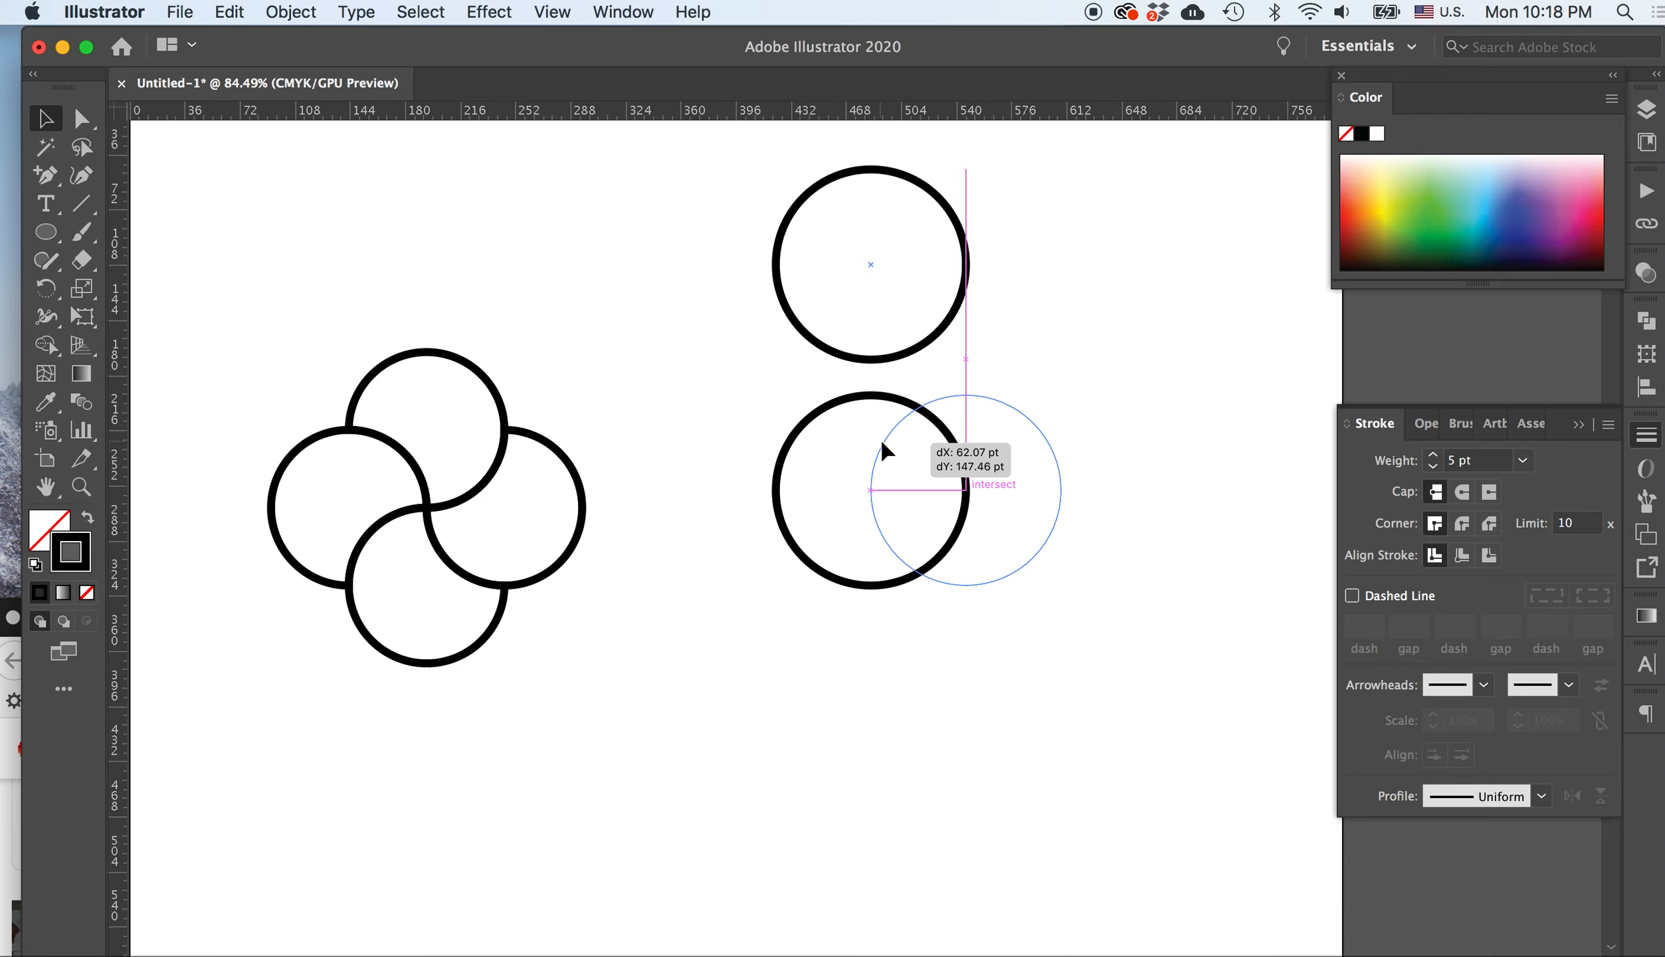
pyautogui.moveTo(884, 450); pyautogui.dragTo(884, 449)
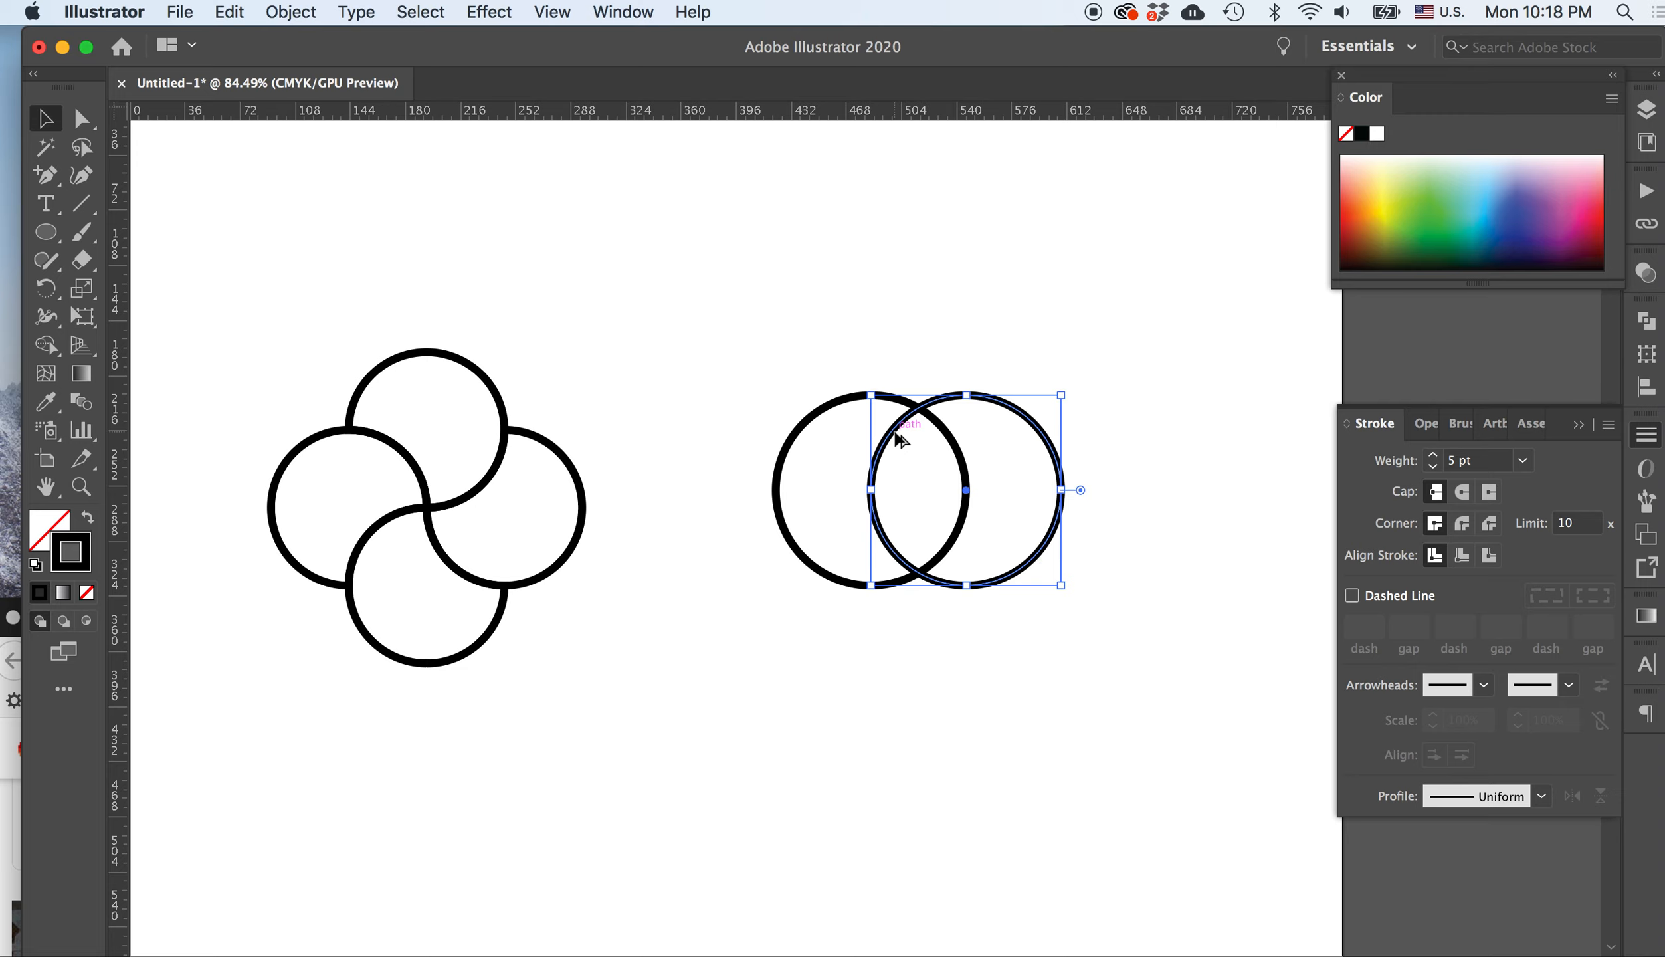
pyautogui.moveTo(895, 435); pyautogui.dragTo(705, 474)
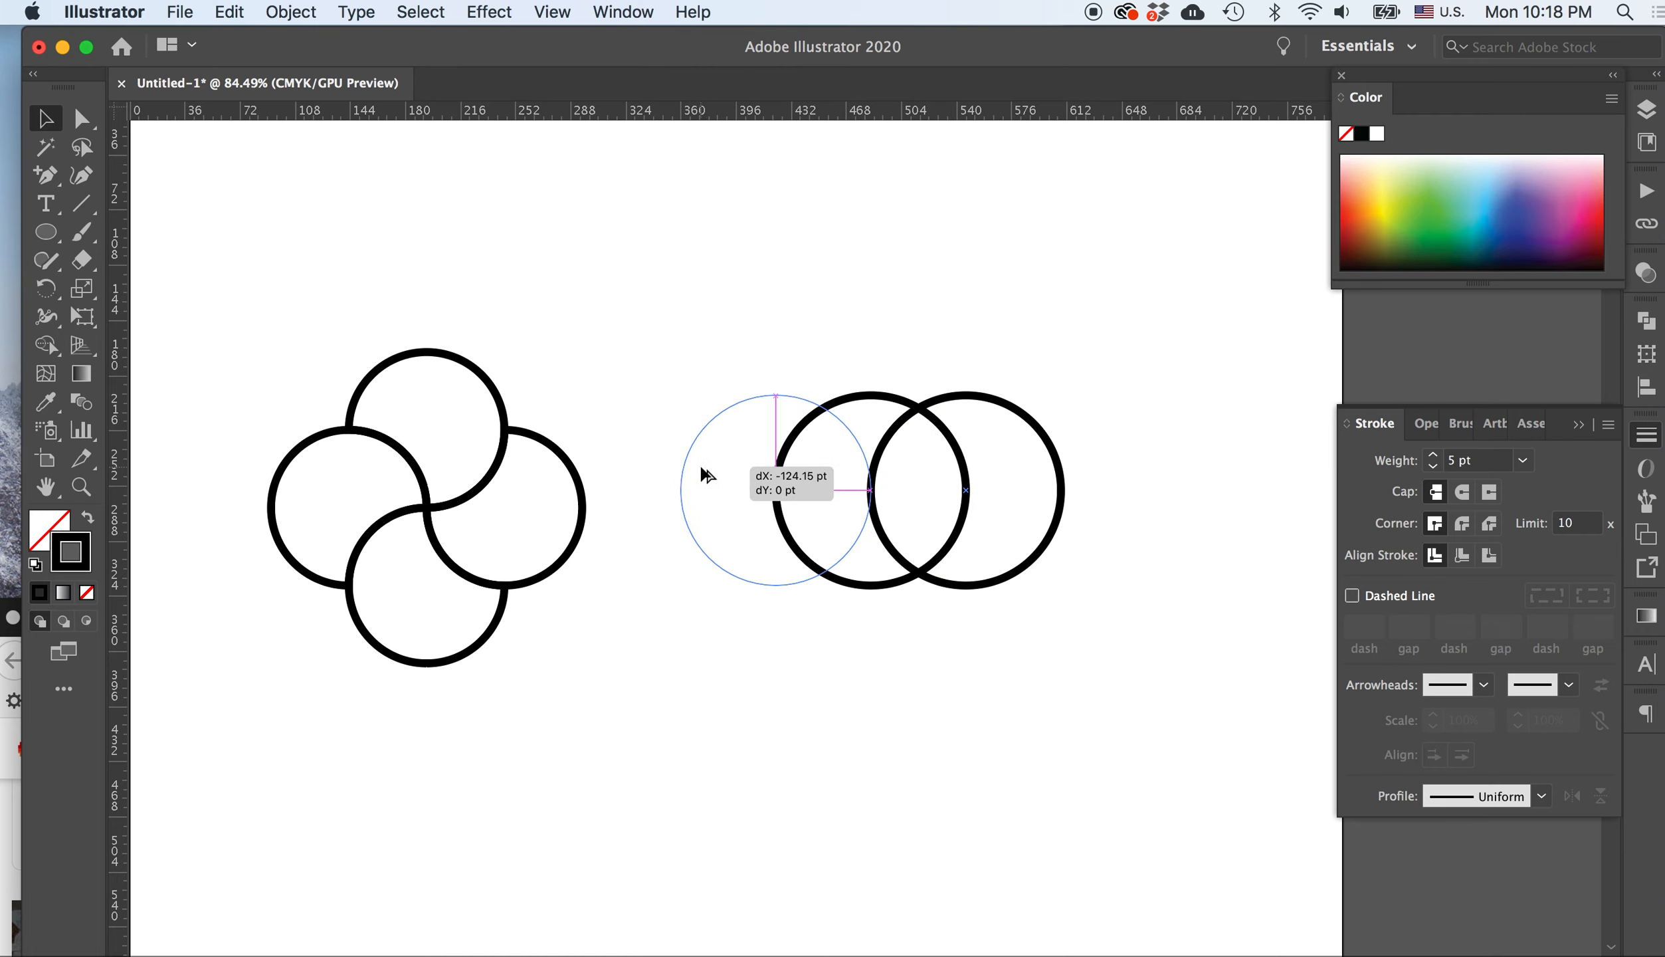
pyautogui.moveTo(703, 469); pyautogui.dragTo(704, 466)
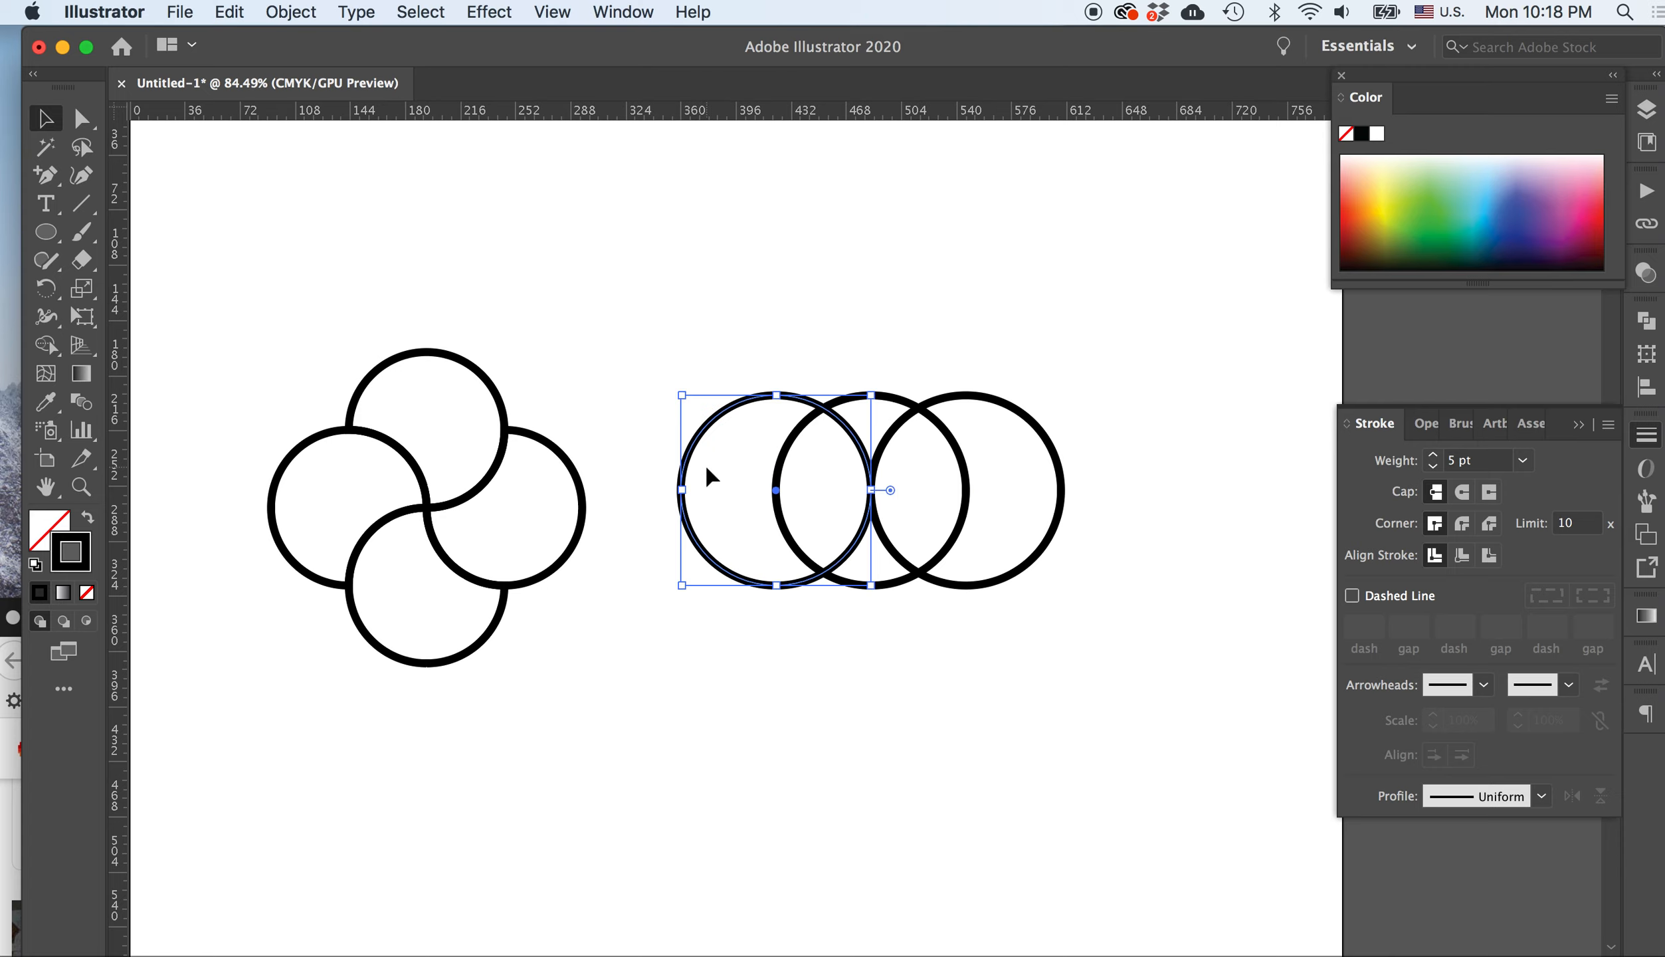
pyautogui.click(745, 308)
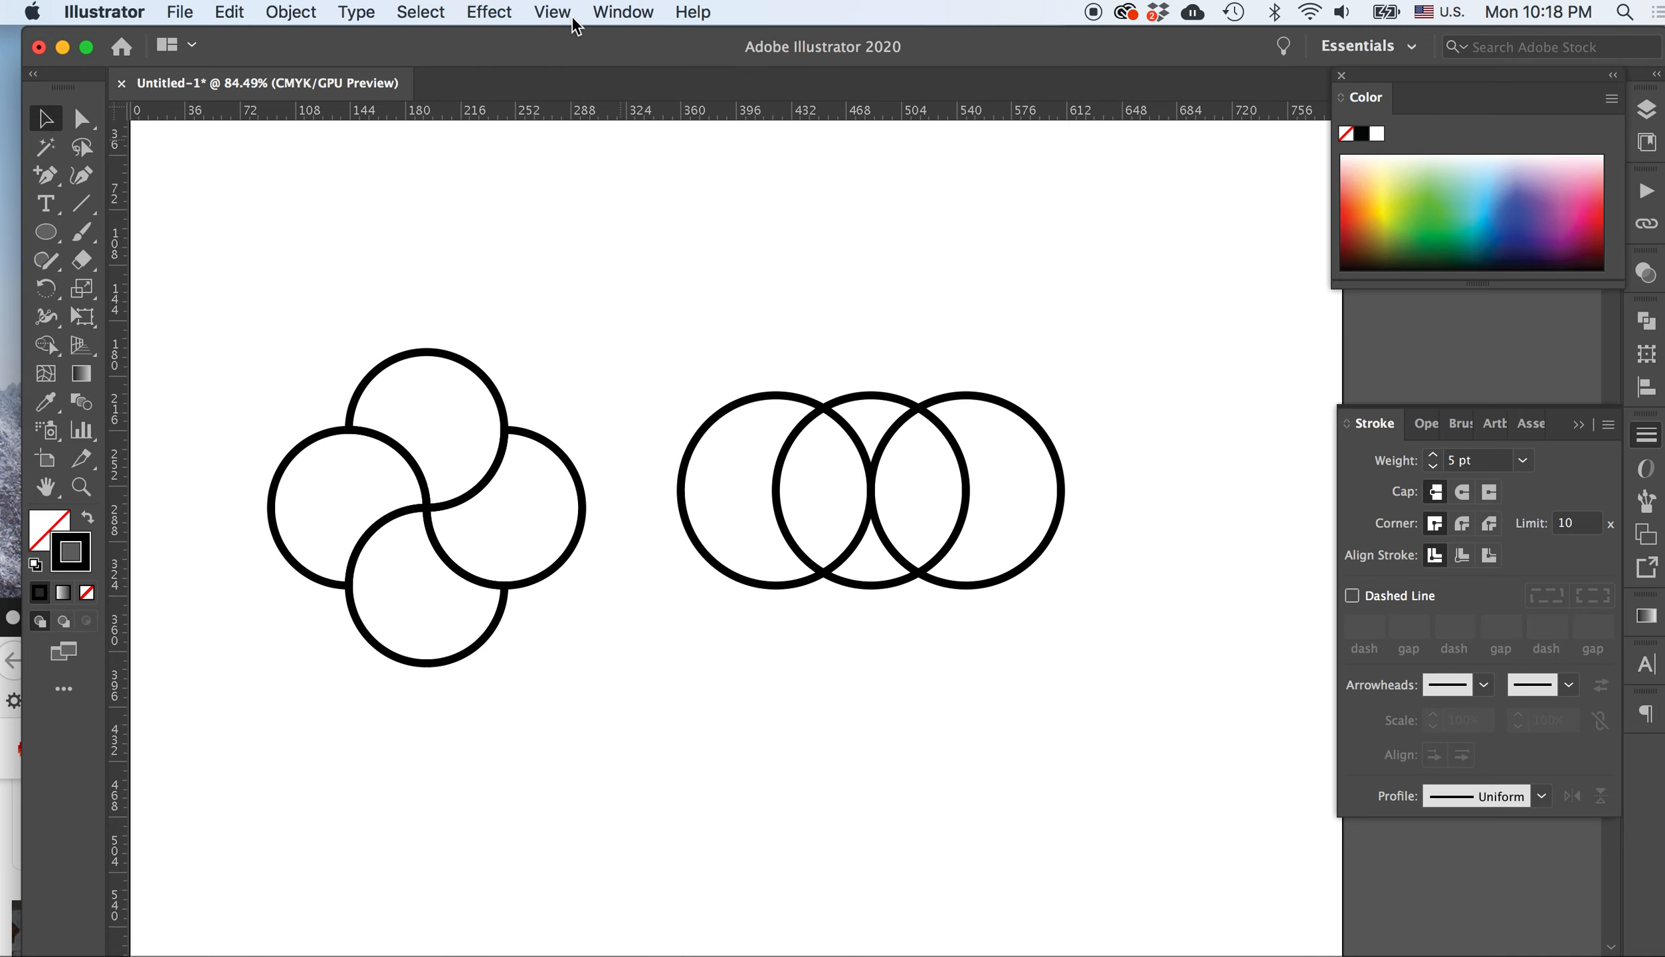
# Check the Smart Guides and Snap to Point settings
pyautogui.moveTo(728, 353); pyautogui.dragTo(985, 565)
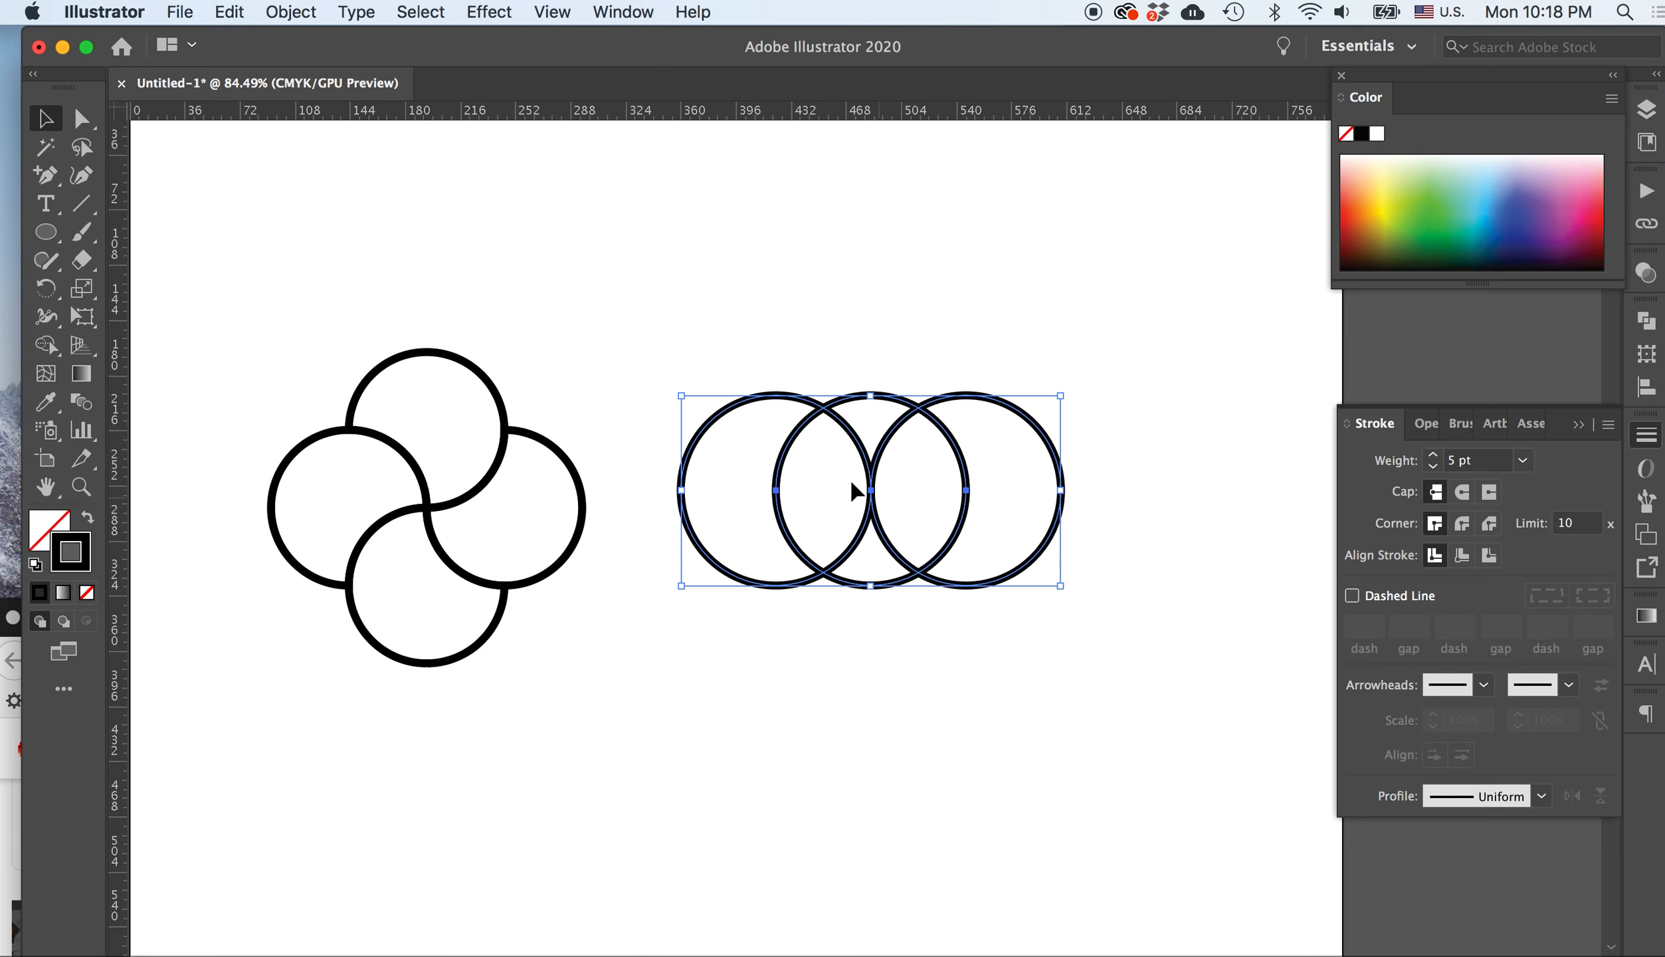
pyautogui.click(557, 15)
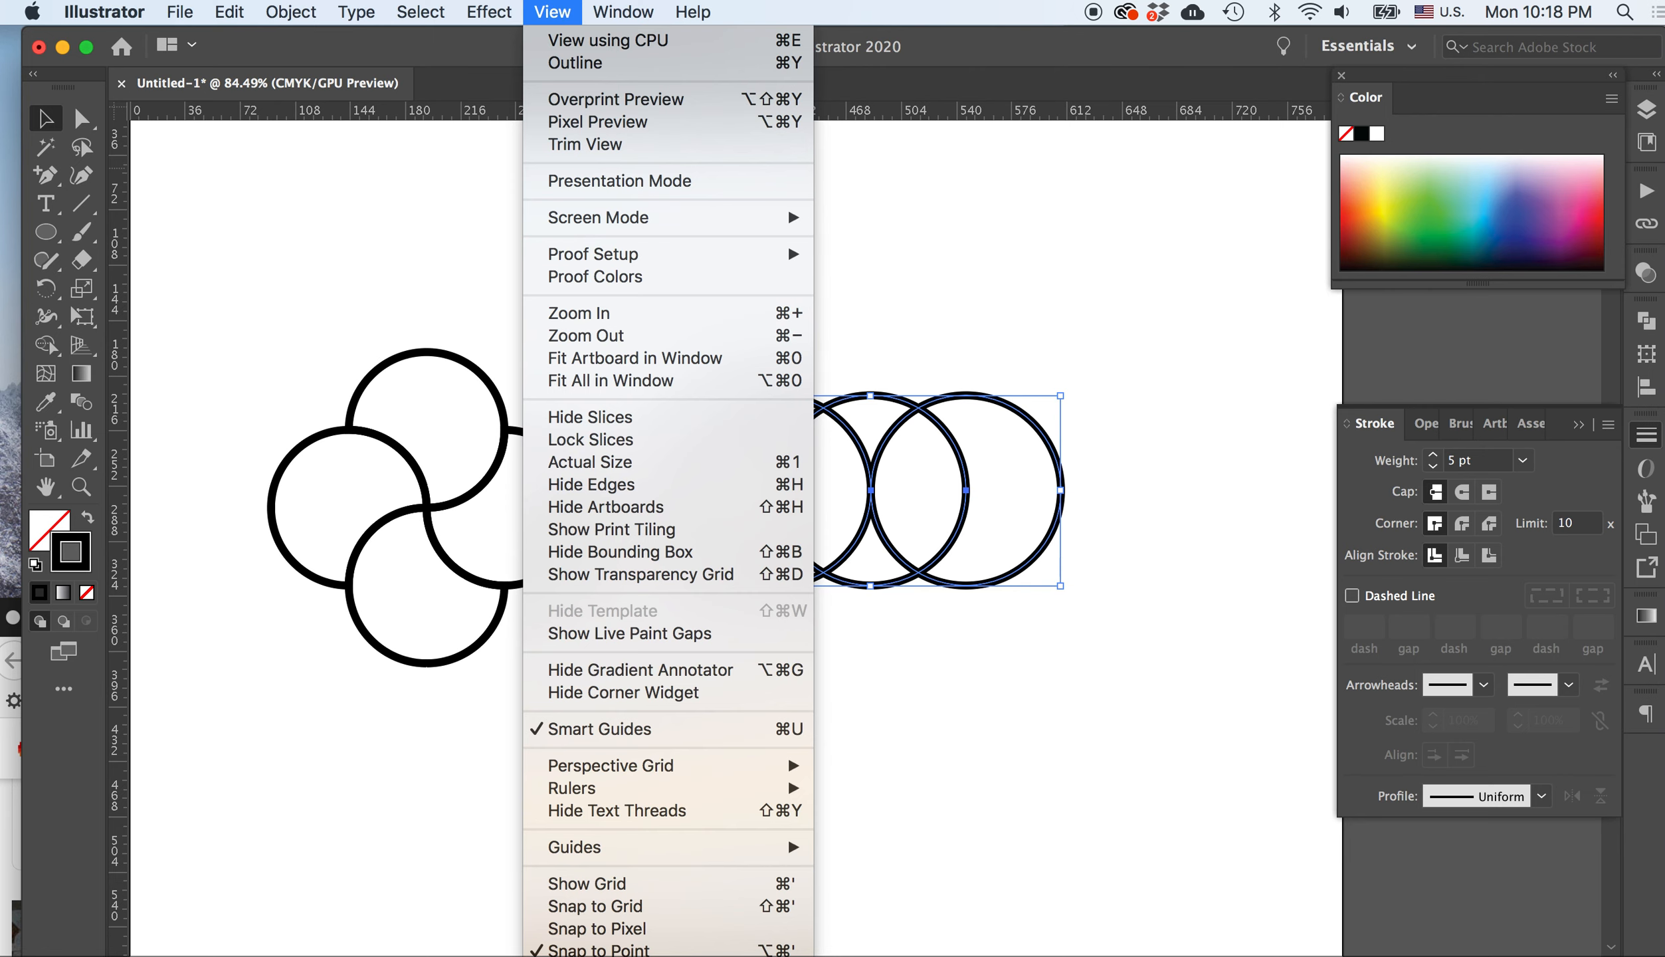
pyautogui.moveTo(652, 955)
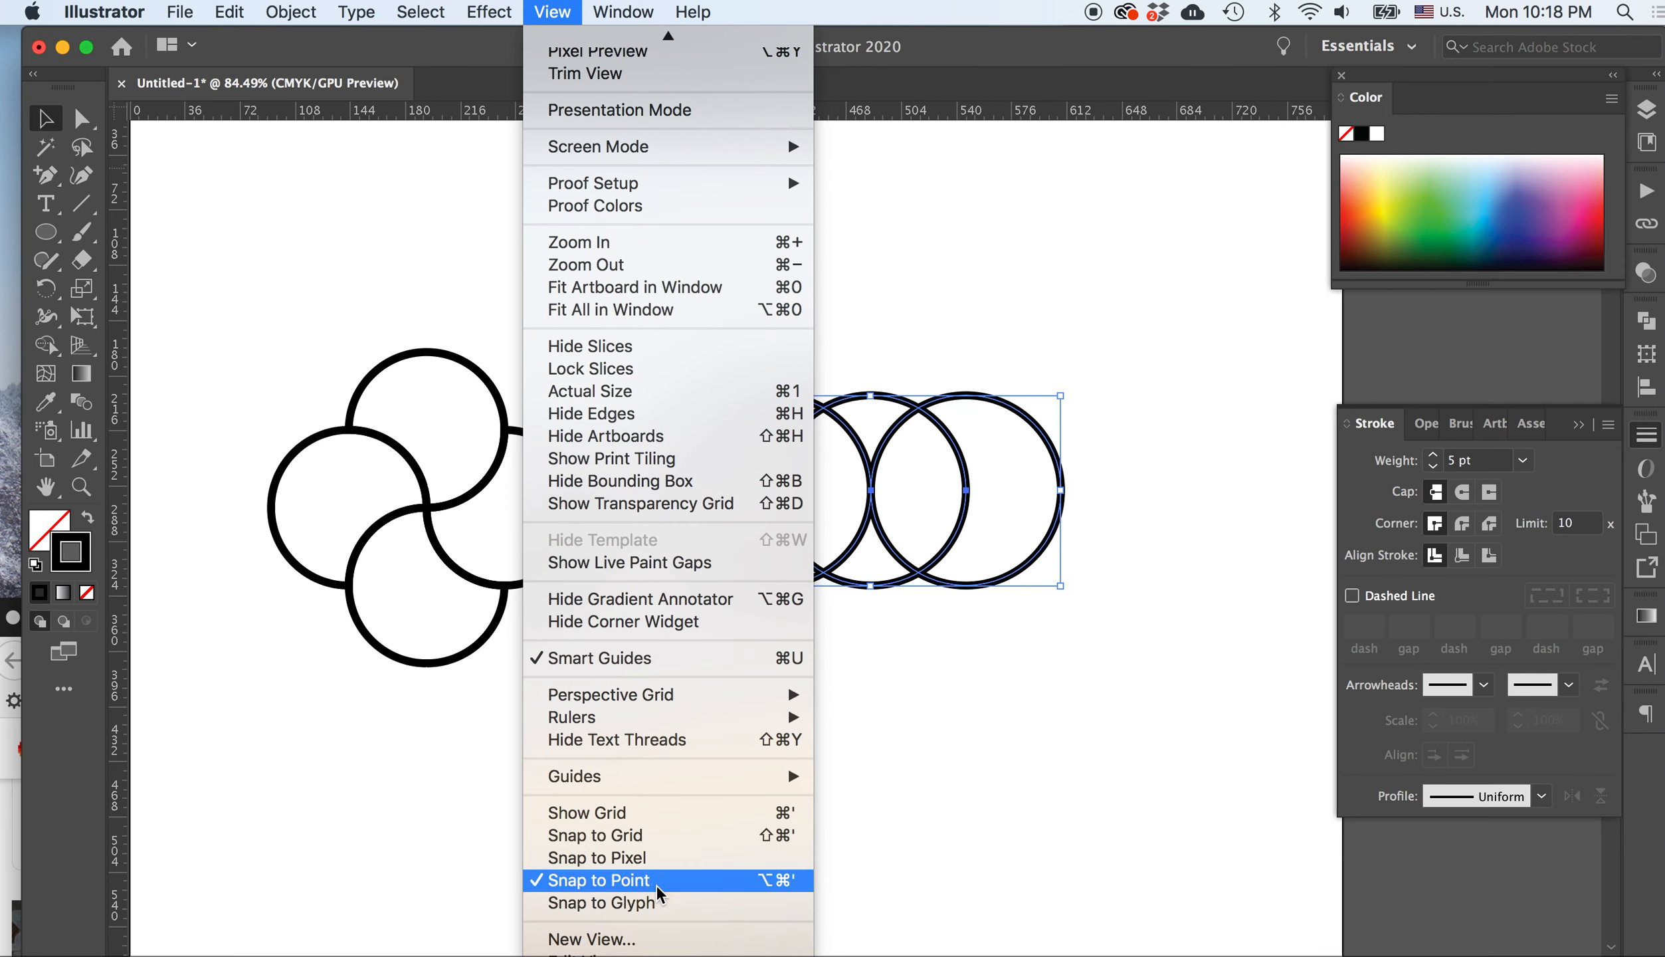
pyautogui.click(902, 660)
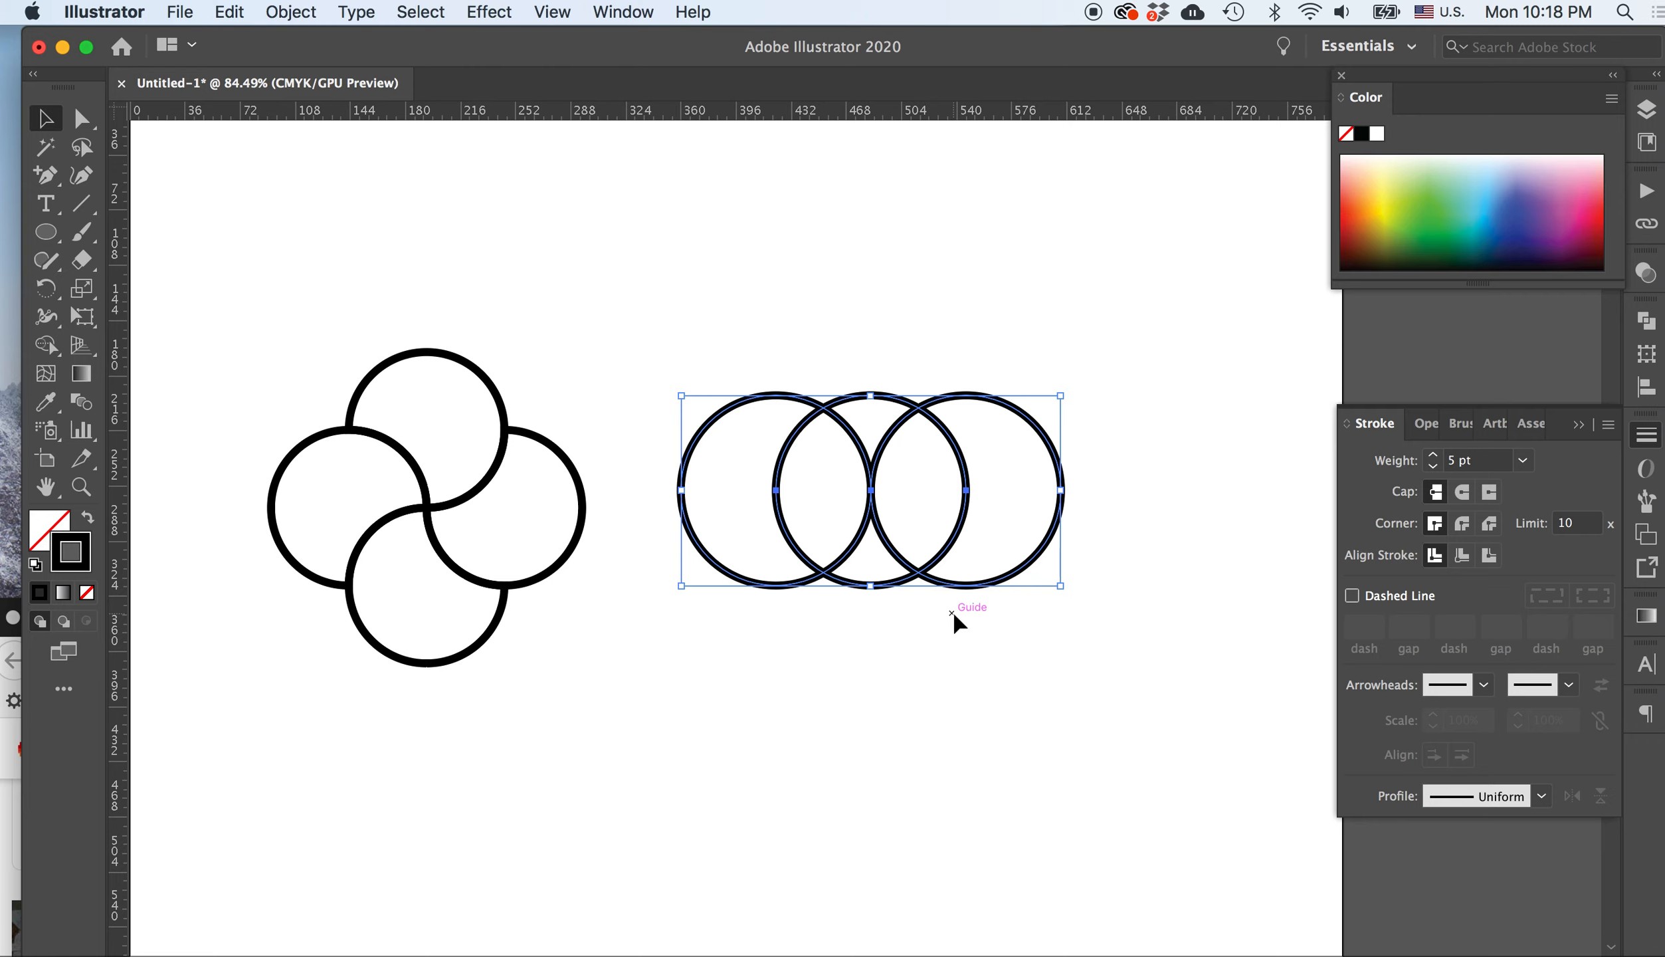
pyautogui.scroll(-1, 954, 614)
pyautogui.click(974, 299)
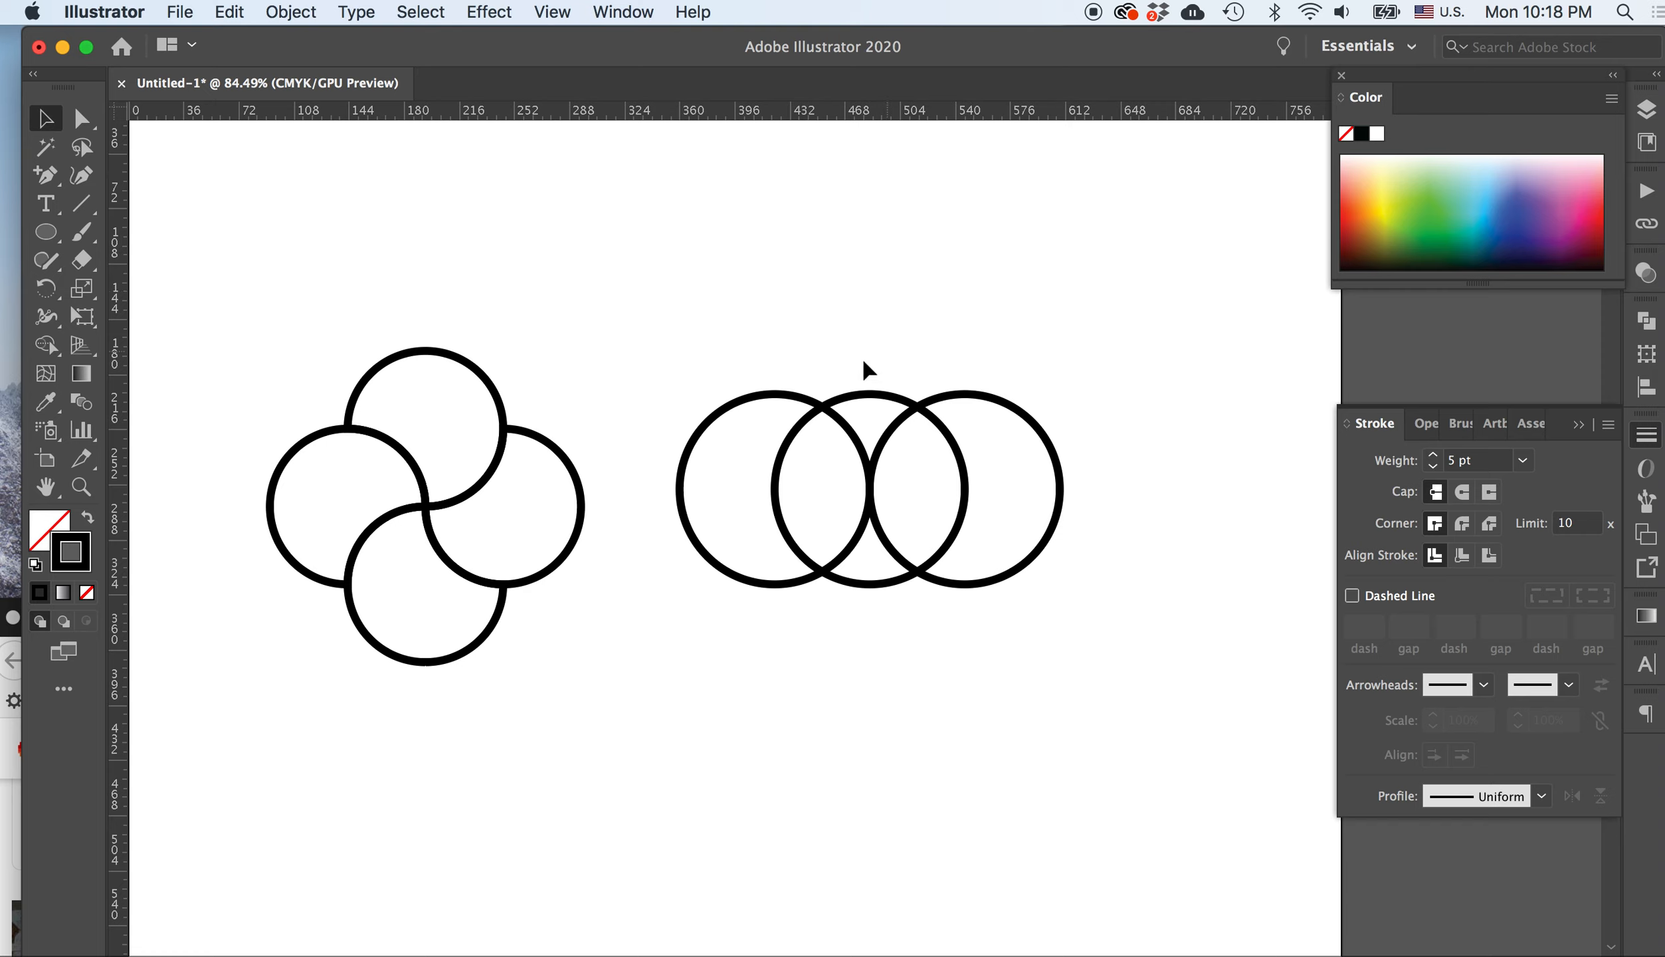
# Duplicate the two outer circles of the row together about 142 pt straight above it
pyautogui.click(771, 399)
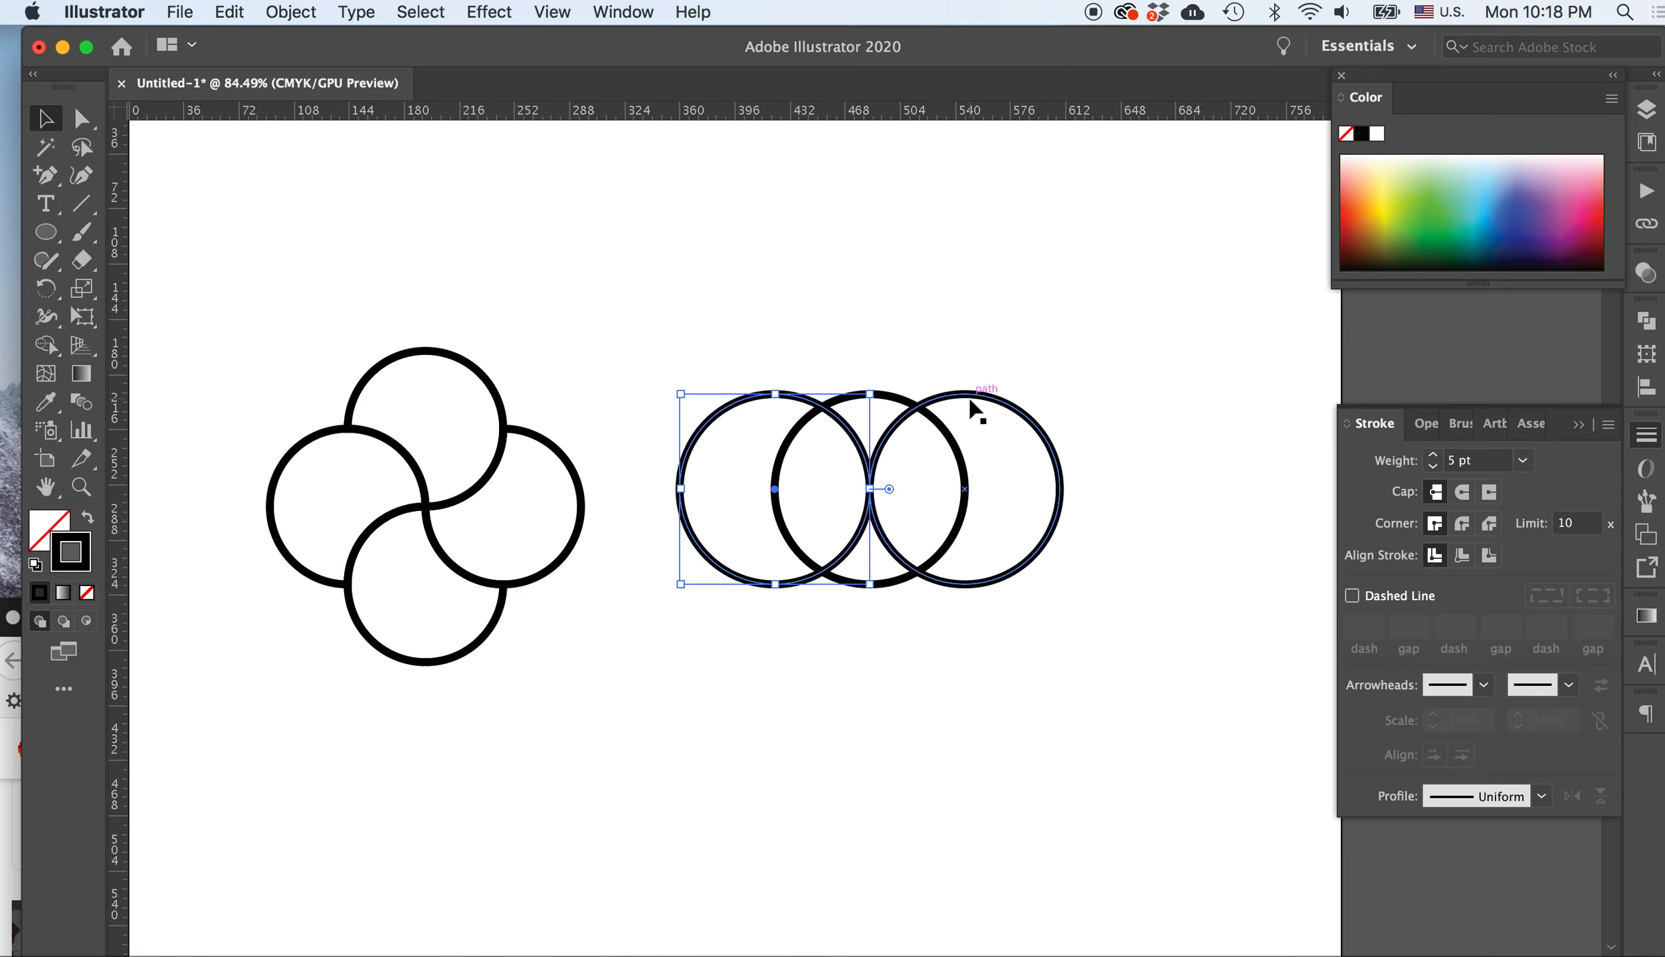
pyautogui.click(752, 339)
pyautogui.moveTo(707, 379); pyautogui.dragTo(748, 426)
pyautogui.keyDown('shift'); pyautogui.click(1015, 416); pyautogui.keyUp('shift')
pyautogui.keyDown('shift'); pyautogui.click(866, 396); pyautogui.keyUp('shift')
pyautogui.keyDown('shift'); pyautogui.click(865, 398); pyautogui.keyUp('shift')
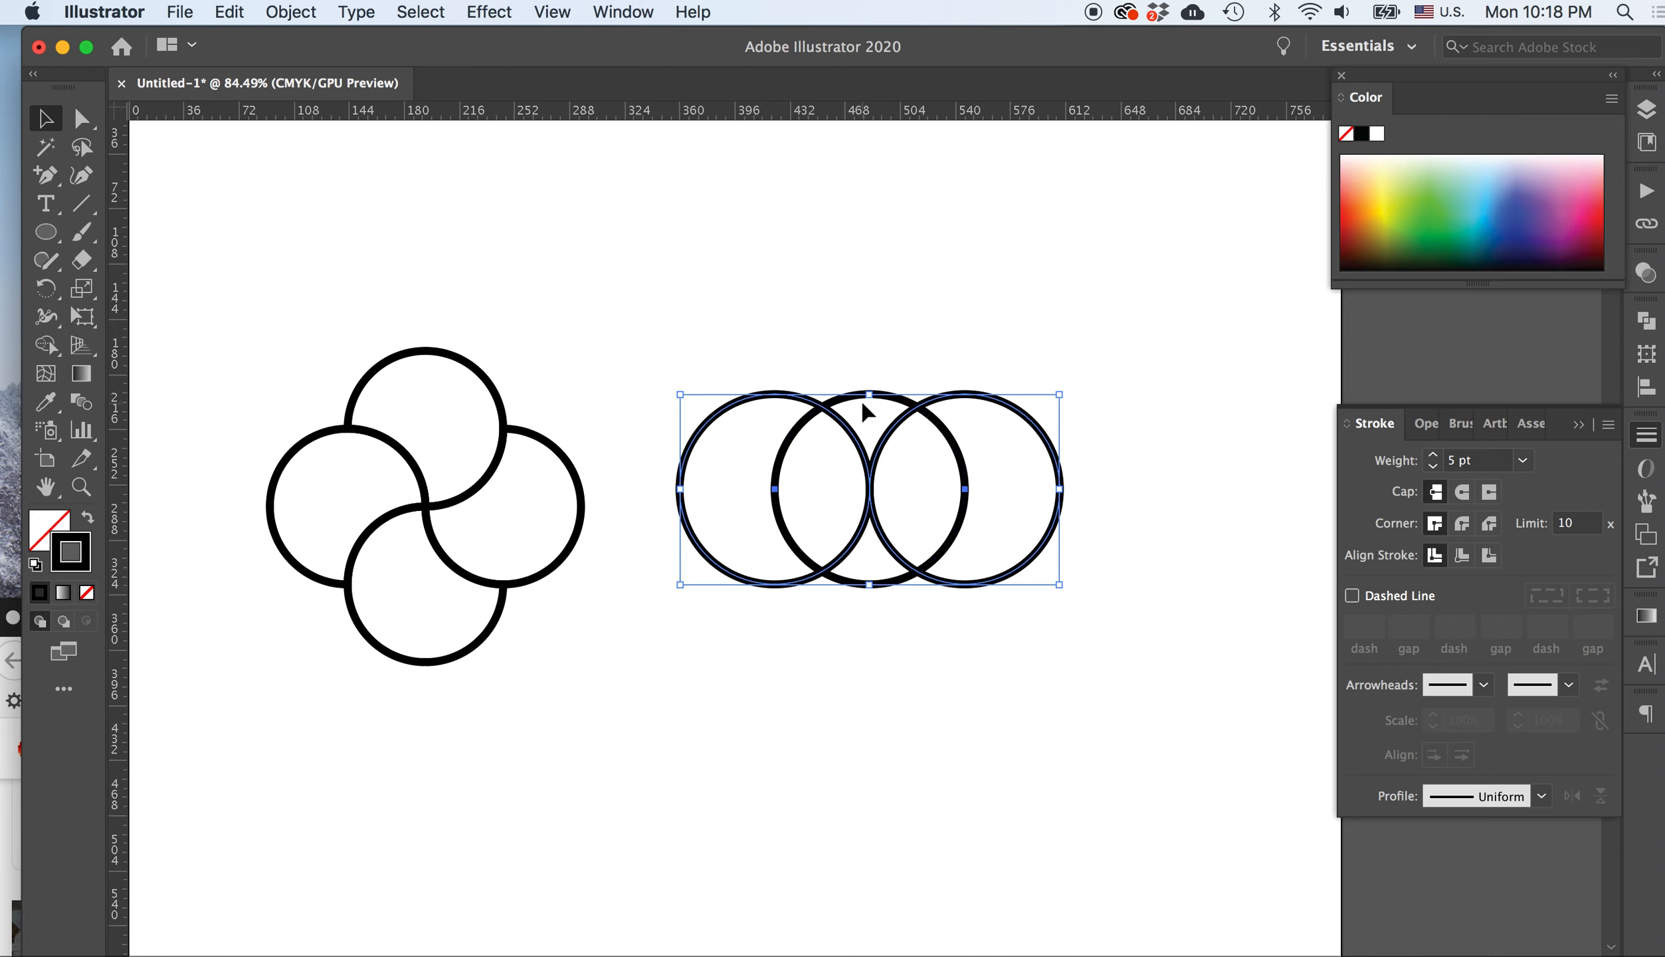
pyautogui.moveTo(792, 400); pyautogui.dragTo(782, 202)
pyautogui.moveTo(783, 197); pyautogui.dragTo(781, 188)
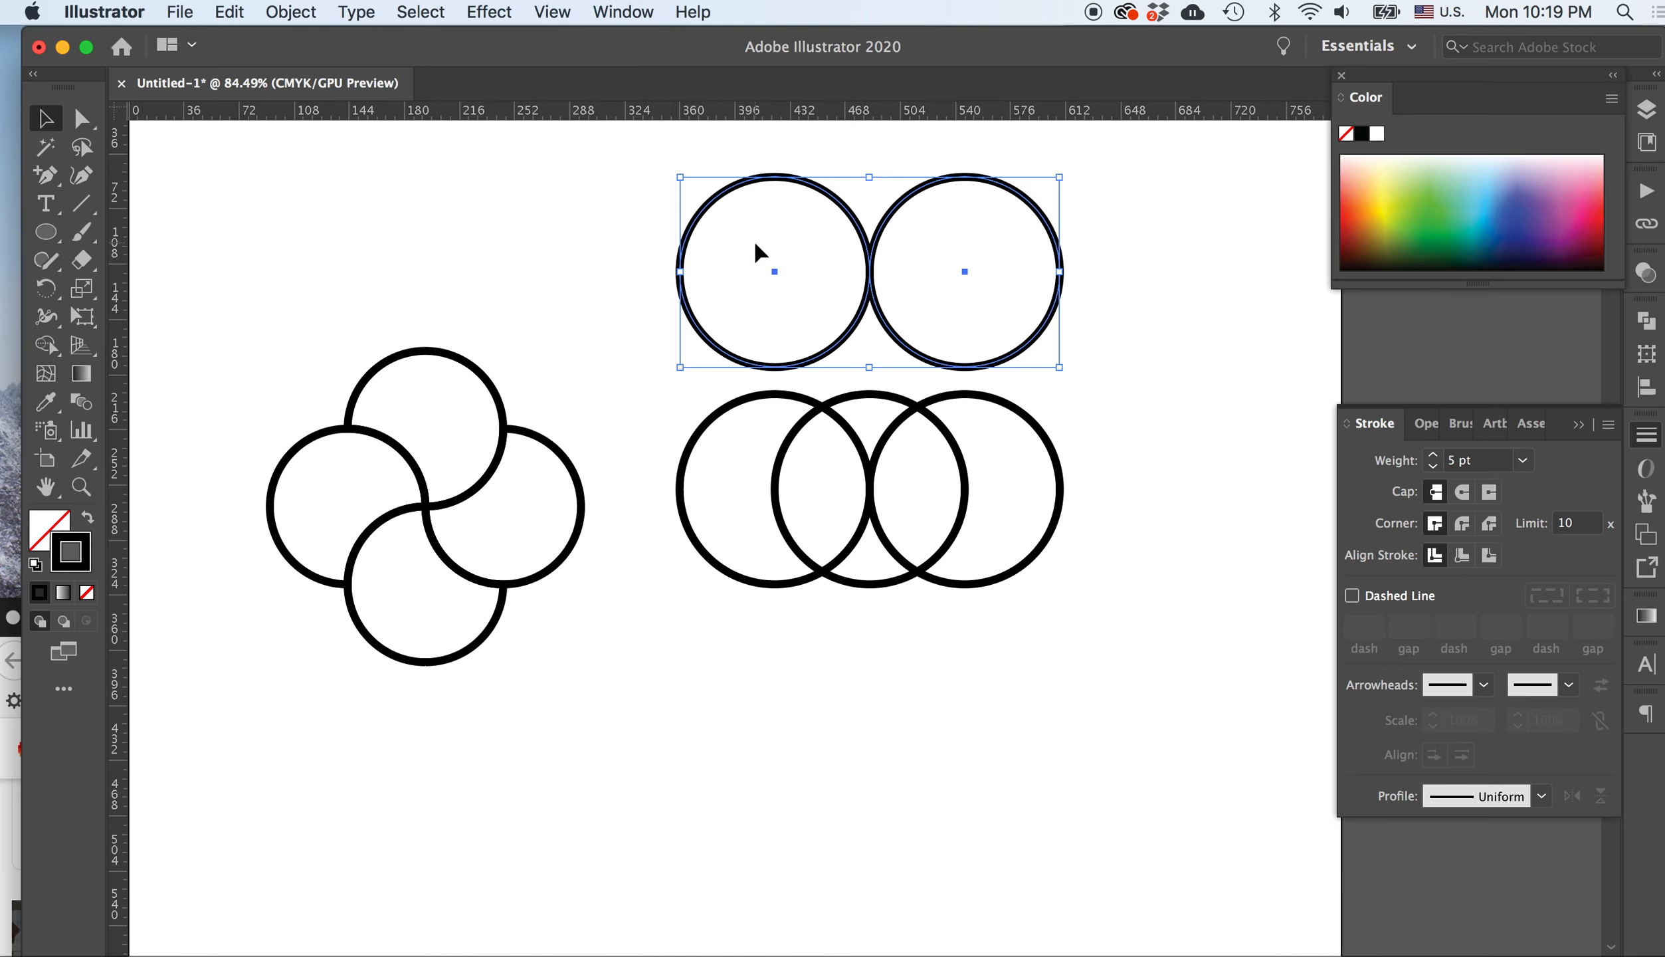
# Rotate the upper pair of circles to vertical and move it down 141.82 pt so the two circles meet at the row's centre
pyautogui.click(639, 157)
pyautogui.moveTo(677, 164); pyautogui.dragTo(1070, 297)
pyautogui.moveTo(671, 166); pyautogui.dragTo(967, 230)
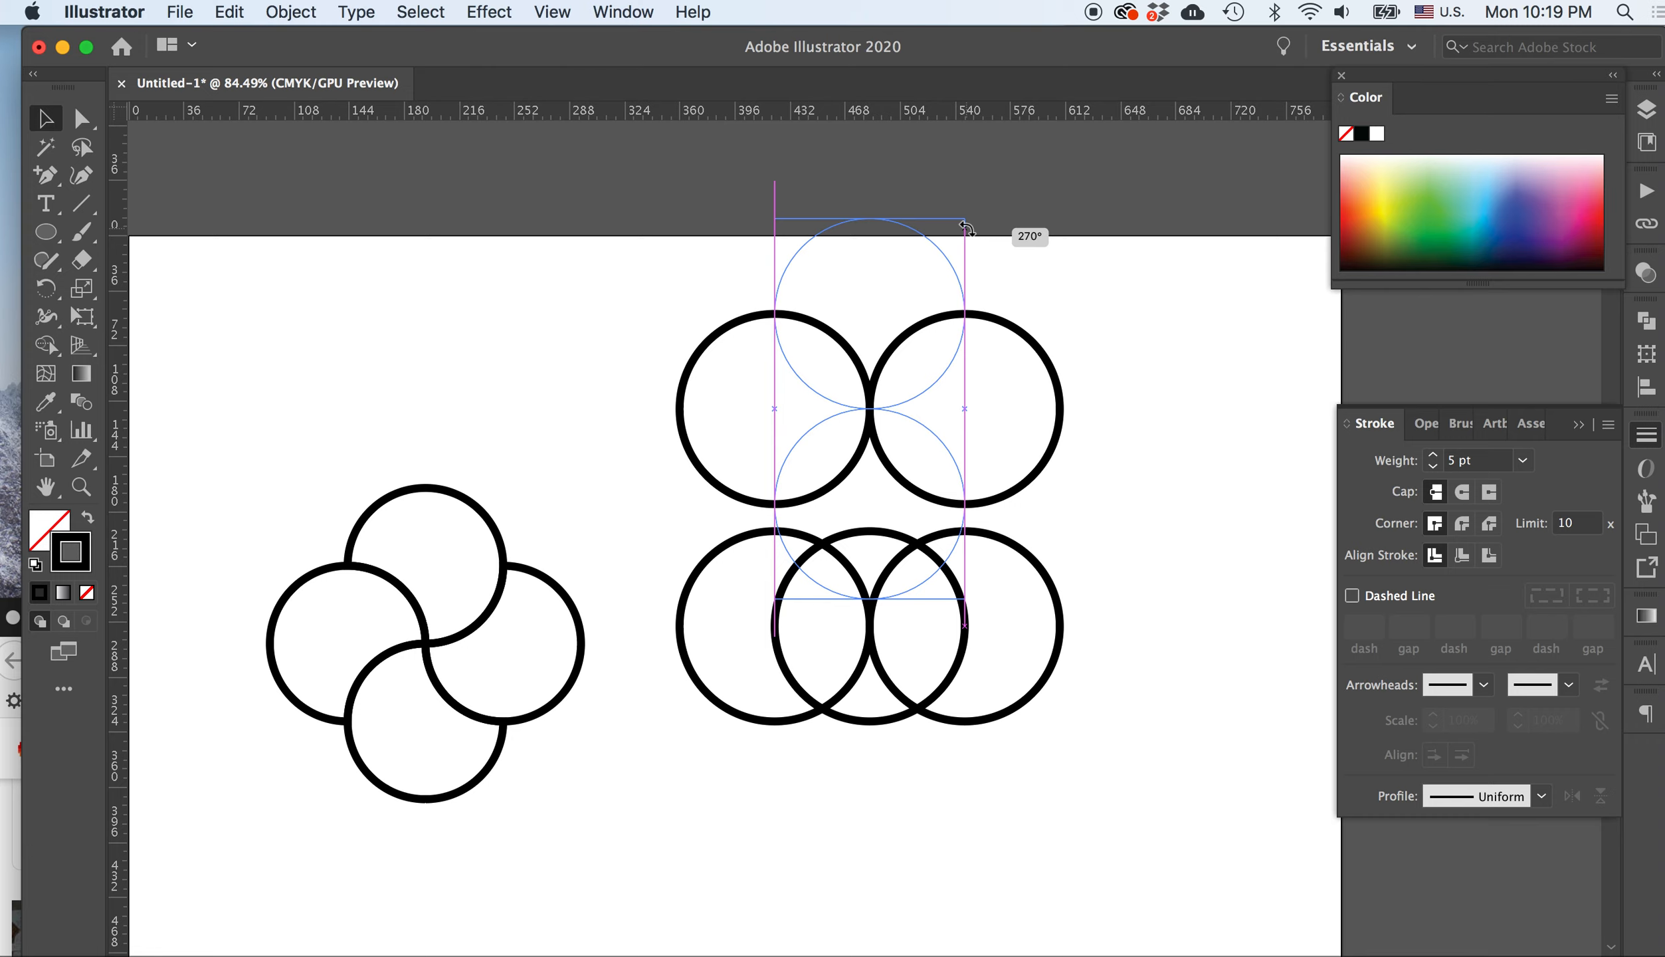
pyautogui.moveTo(966, 229); pyautogui.dragTo(761, 391)
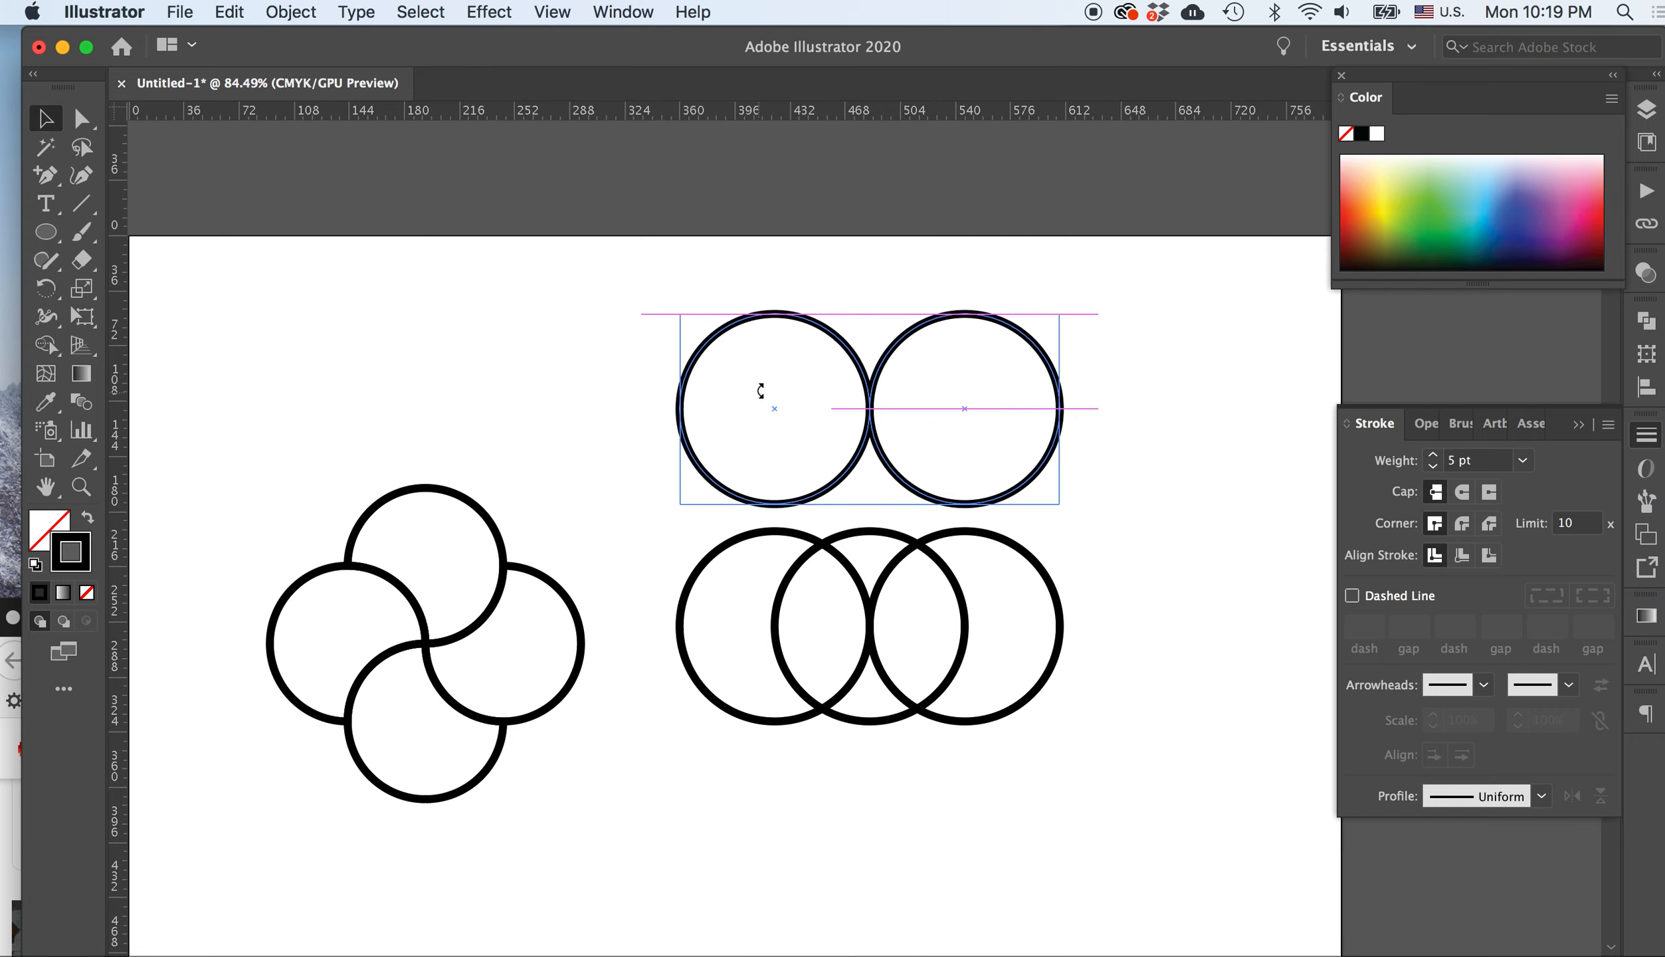
pyautogui.moveTo(791, 309); pyautogui.dragTo(930, 452)
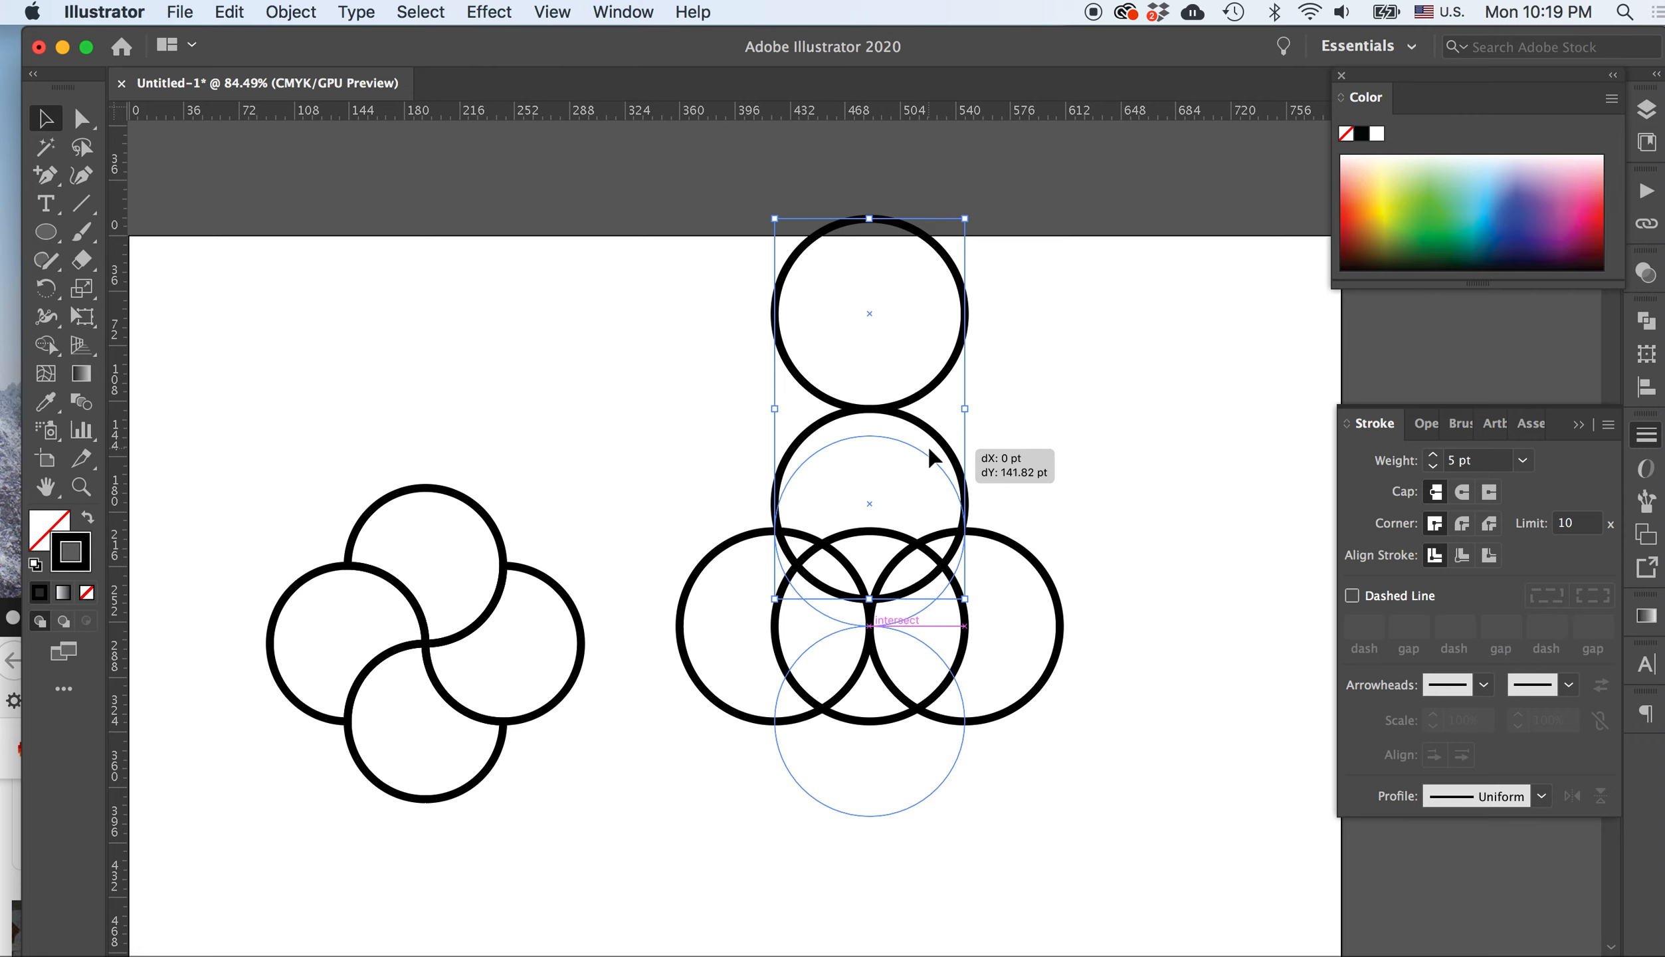
pyautogui.moveTo(930, 450); pyautogui.dragTo(929, 450)
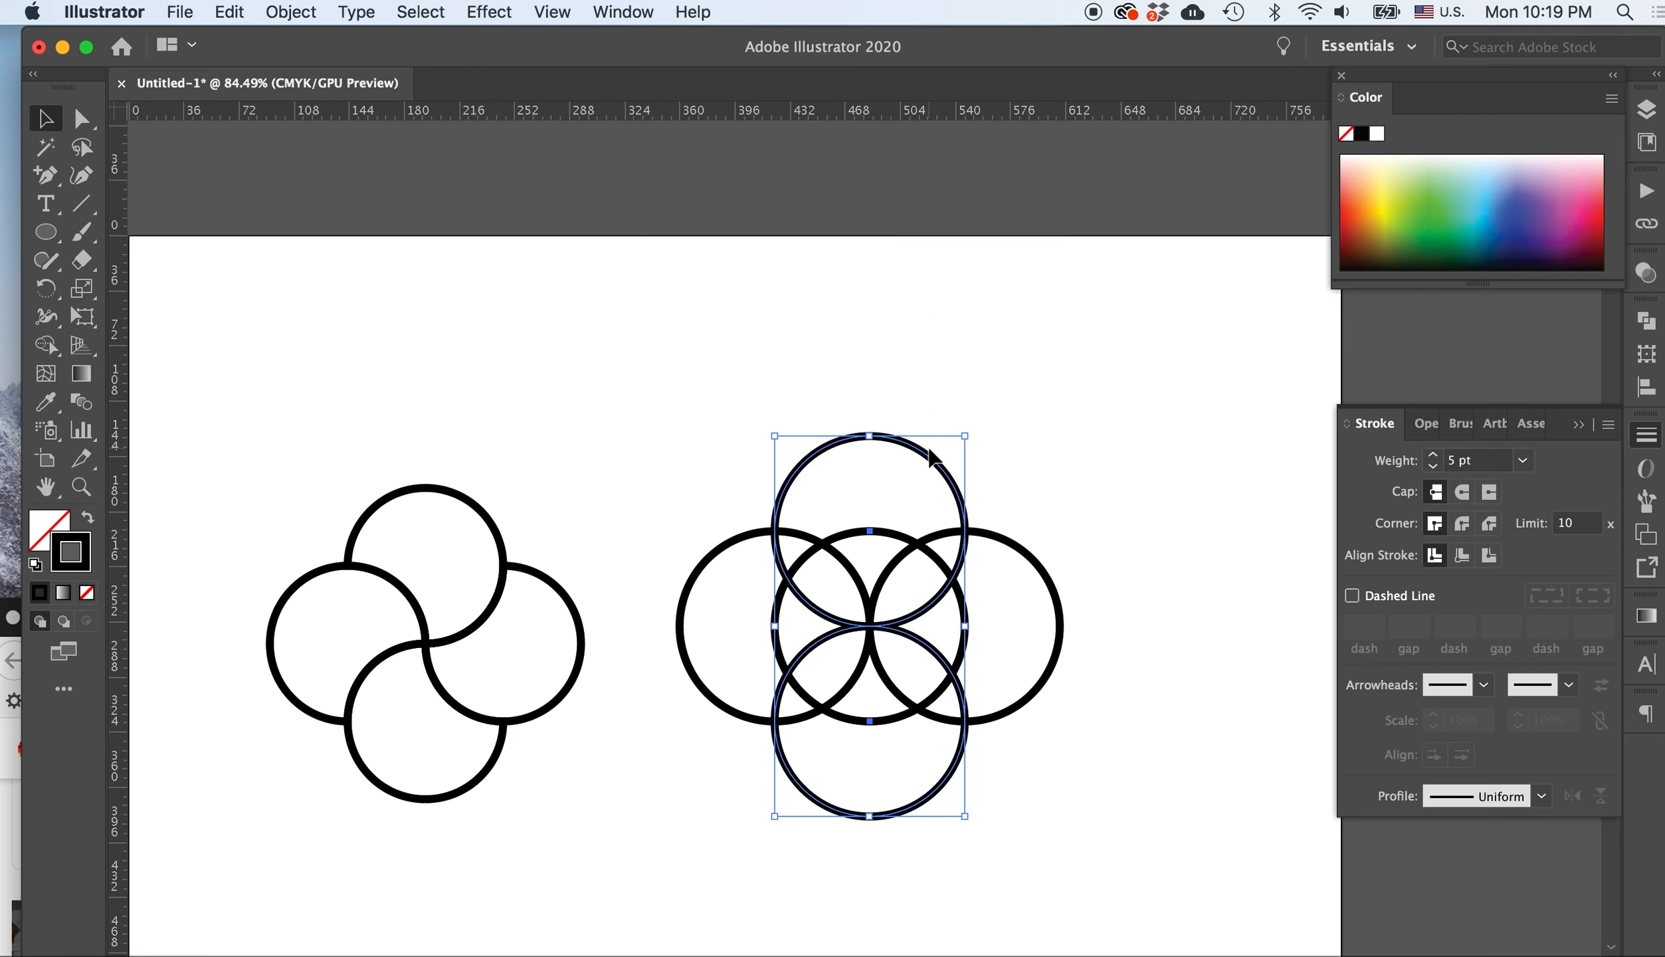
pyautogui.click(1082, 444)
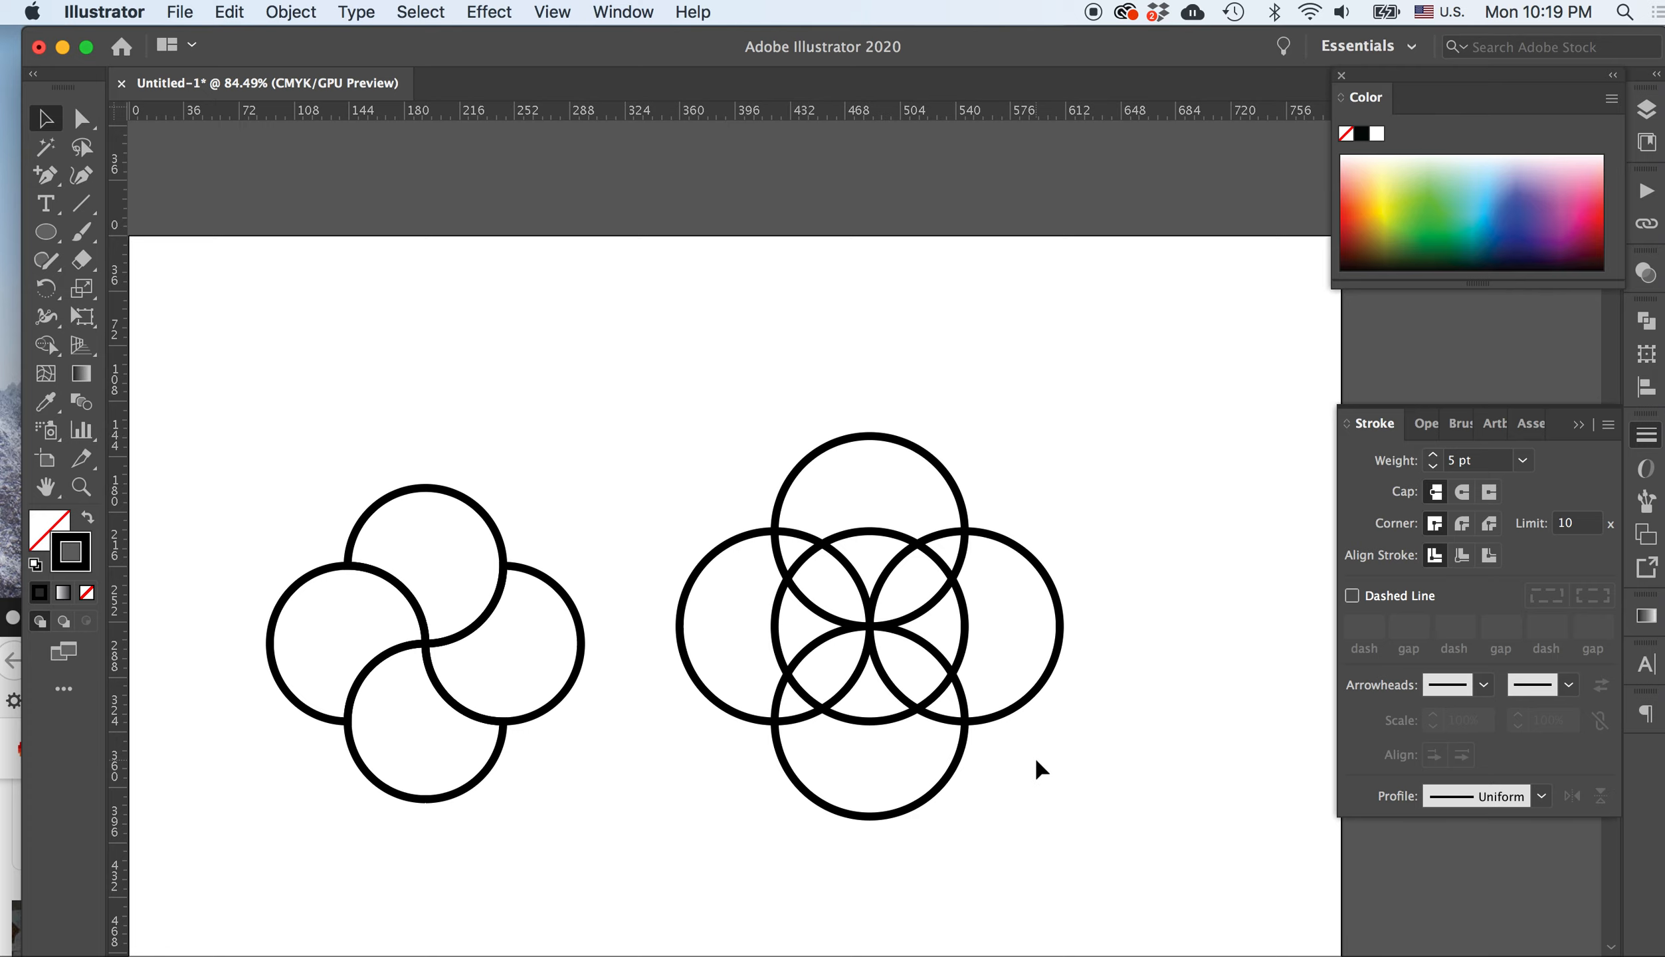
# Duplicate the complete five-circle figure to the empty area below it, between the two existing figures
pyautogui.hscroll(5, 974, 721)
pyautogui.scroll(-3, 973, 721)
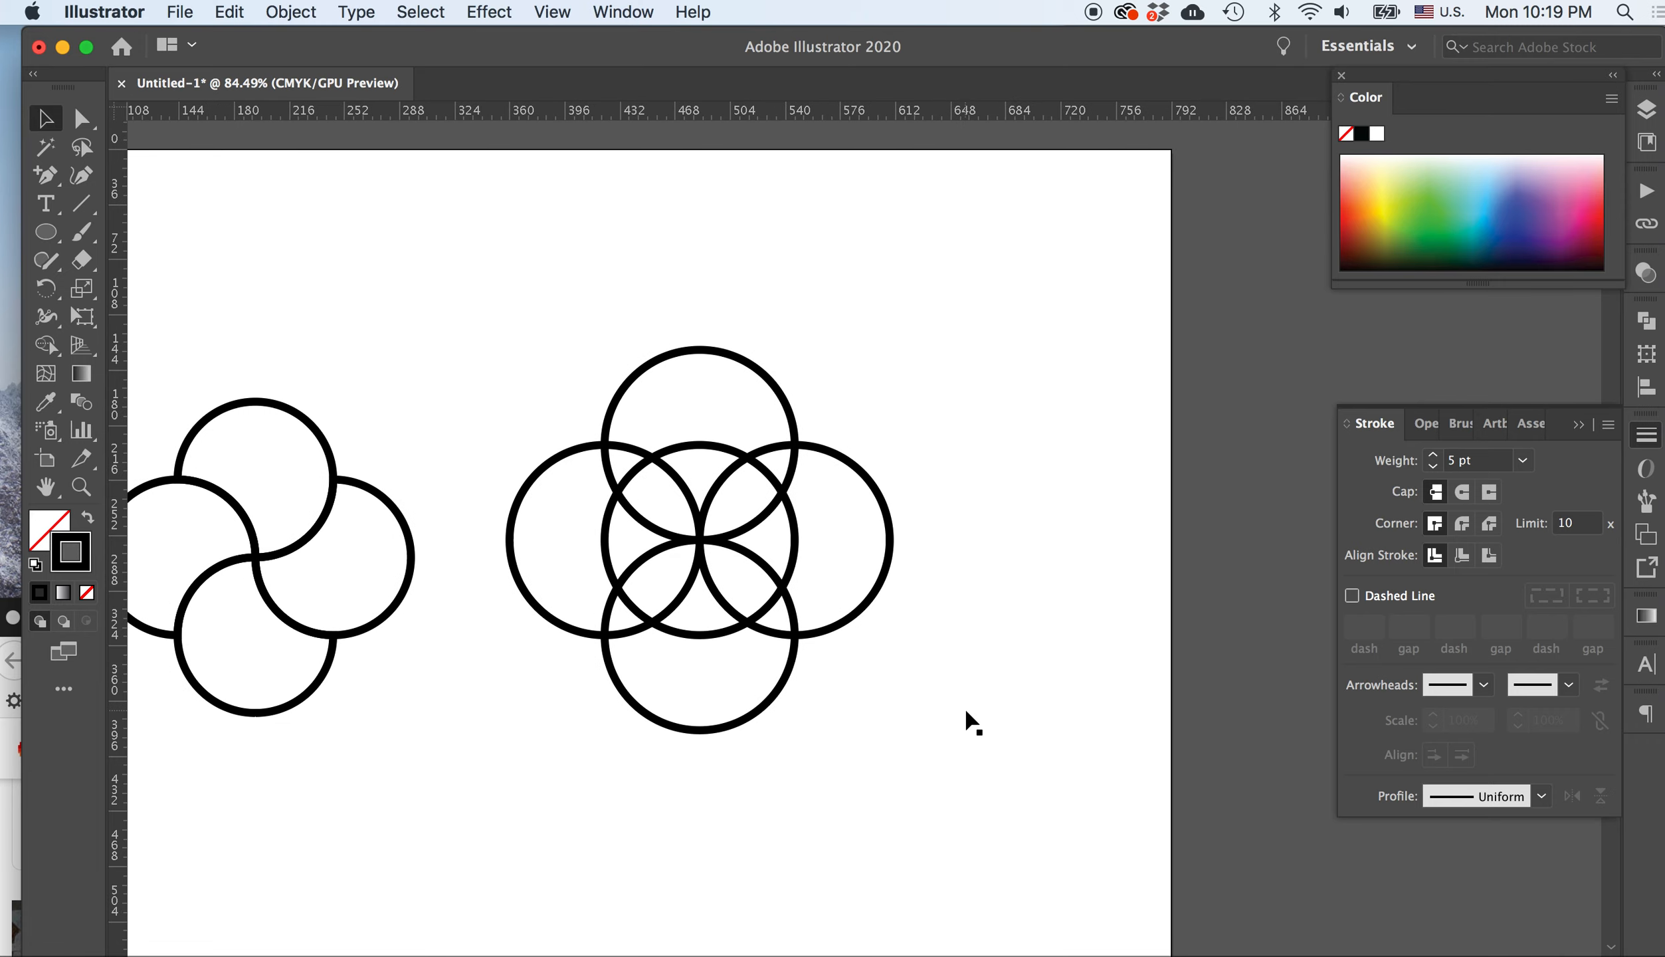
pyautogui.moveTo(470, 345); pyautogui.dragTo(933, 739)
pyautogui.scroll(-5, 929, 736)
pyautogui.hscroll(-4, 929, 736)
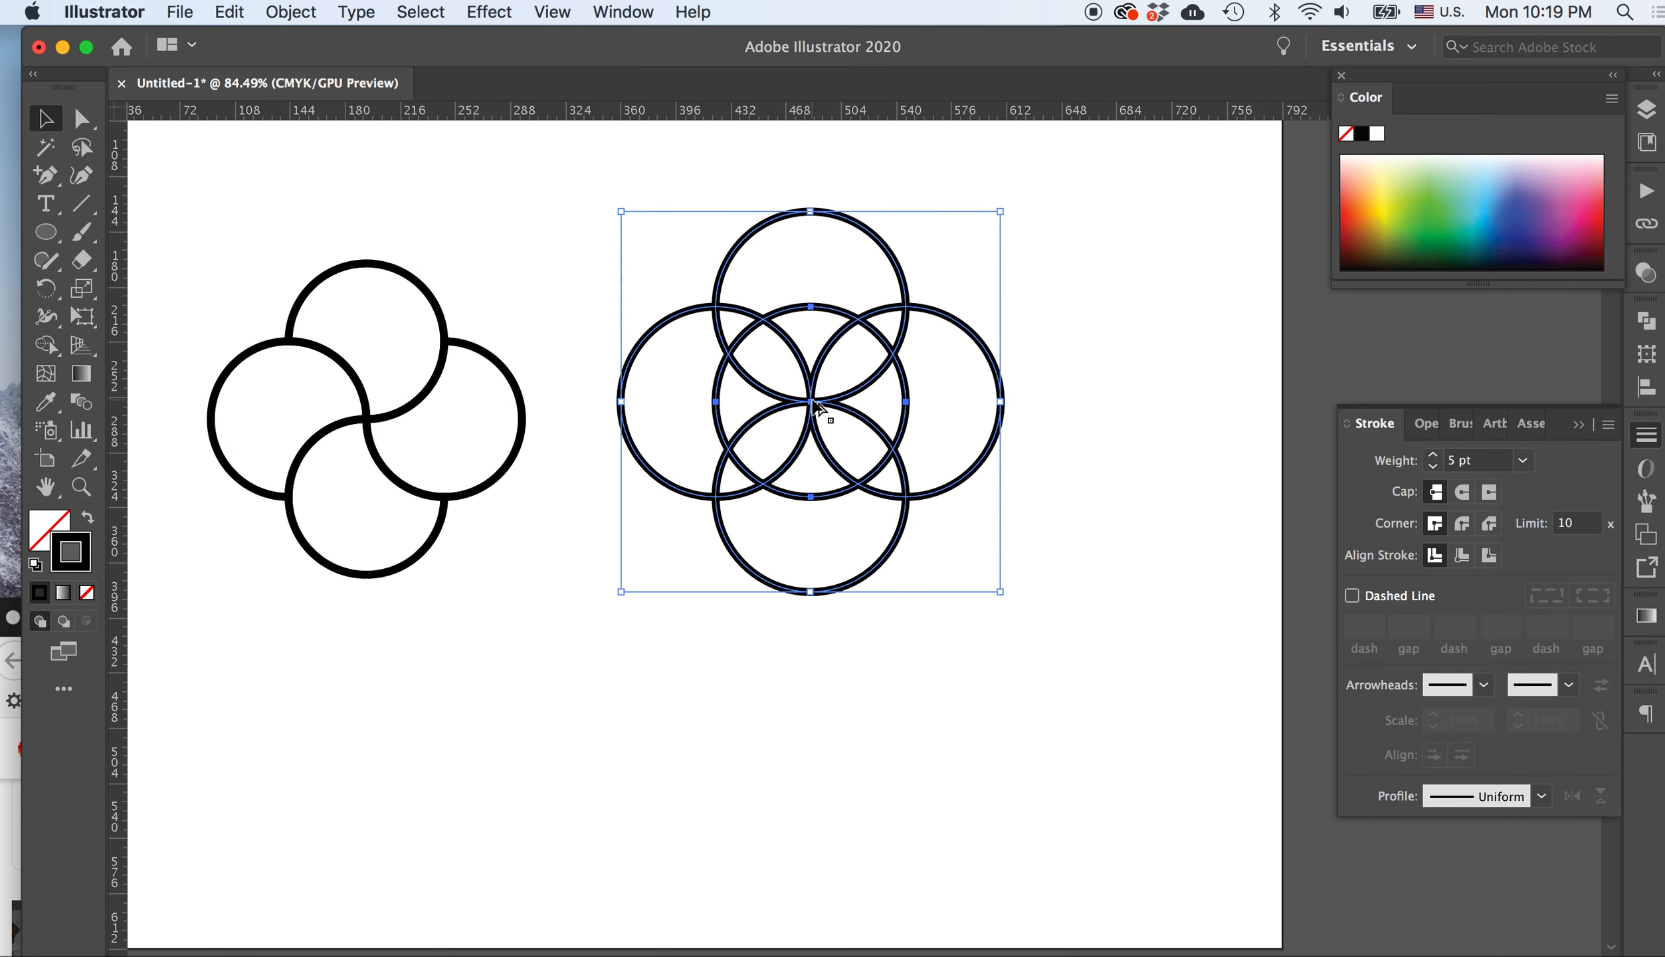
pyautogui.moveTo(812, 404); pyautogui.dragTo(550, 849)
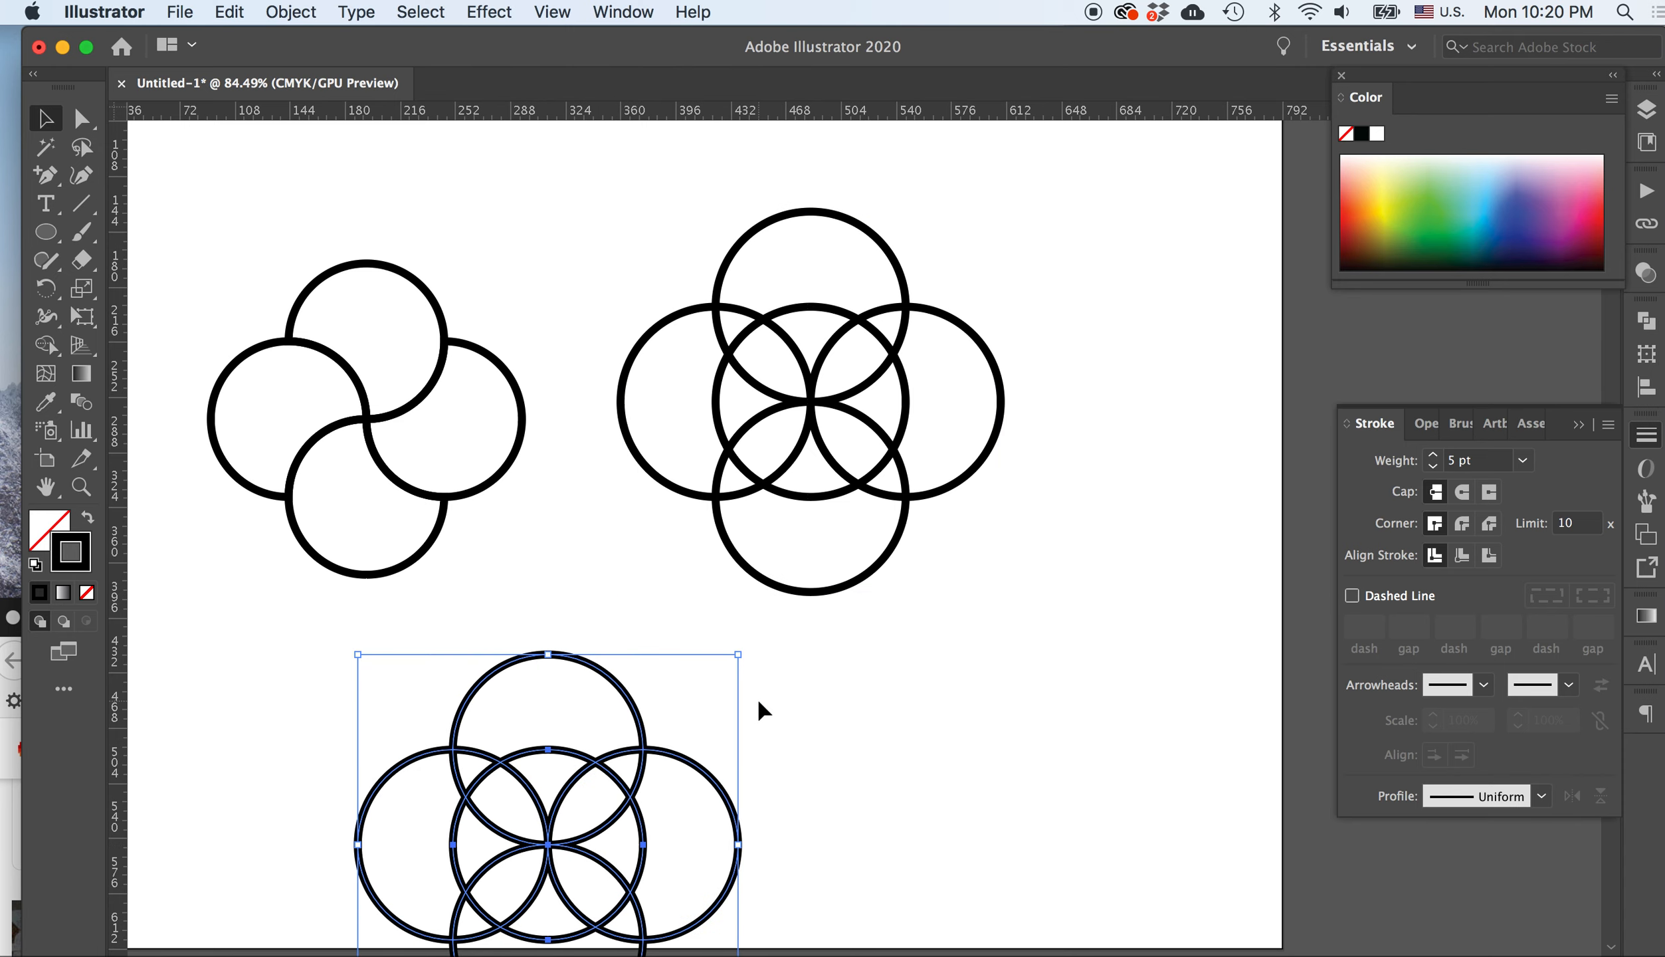
pyautogui.scroll(1, 761, 702)
pyautogui.scroll(3, 835, 695)
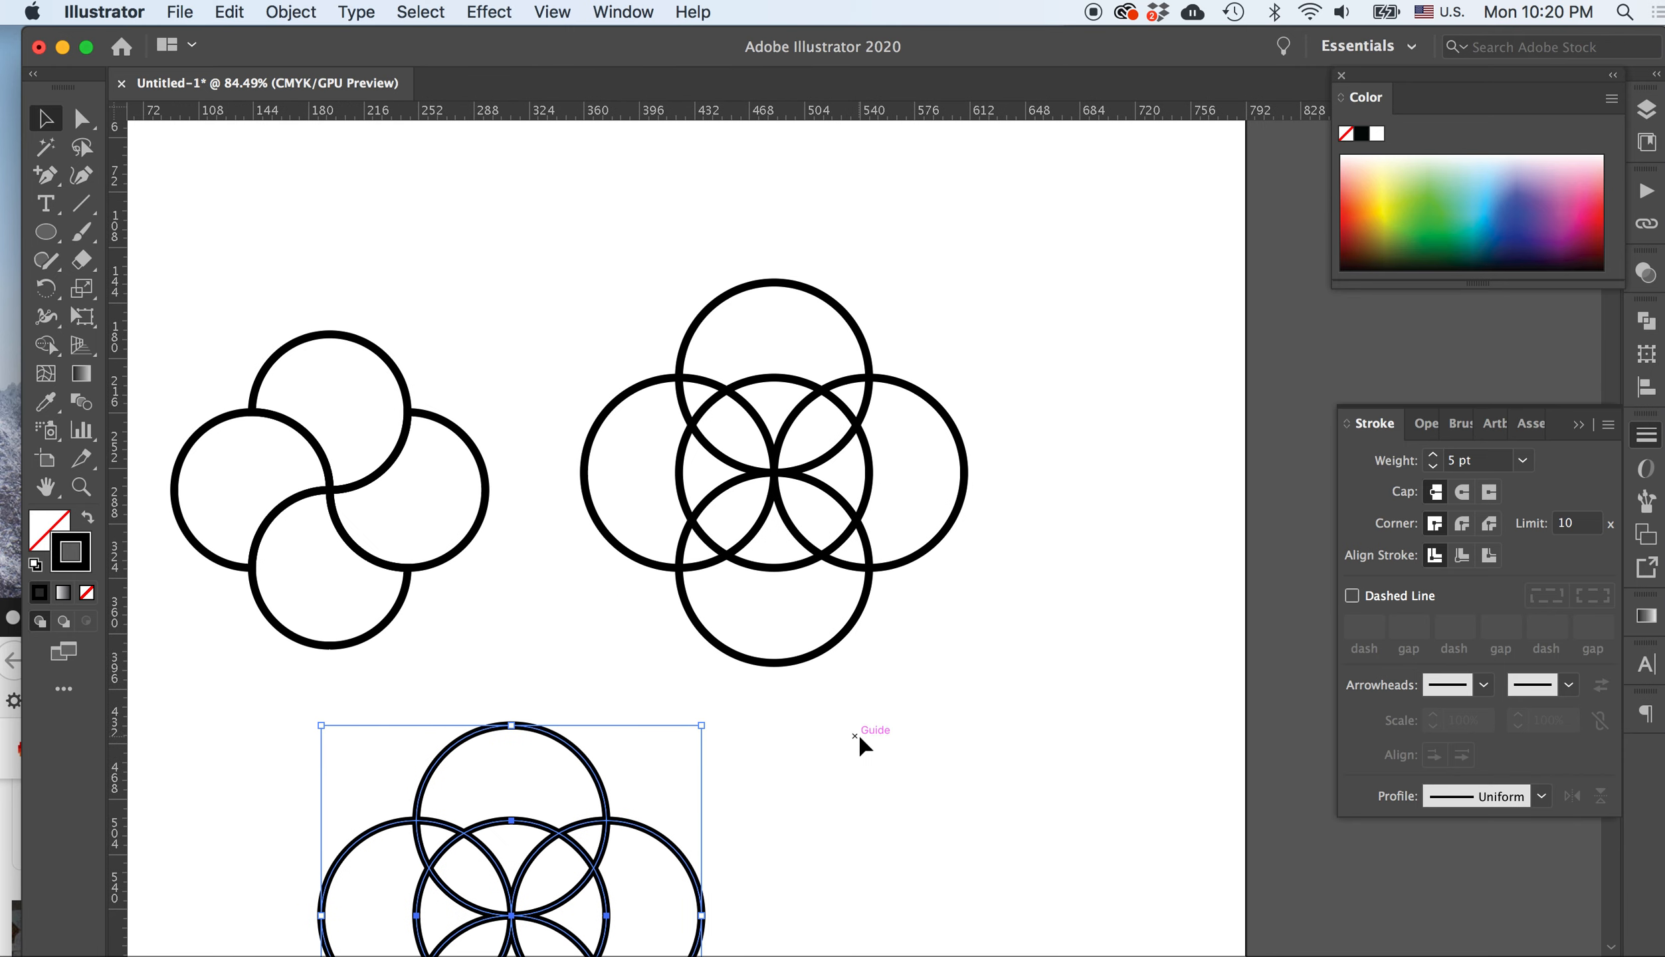
pyautogui.click(518, 842)
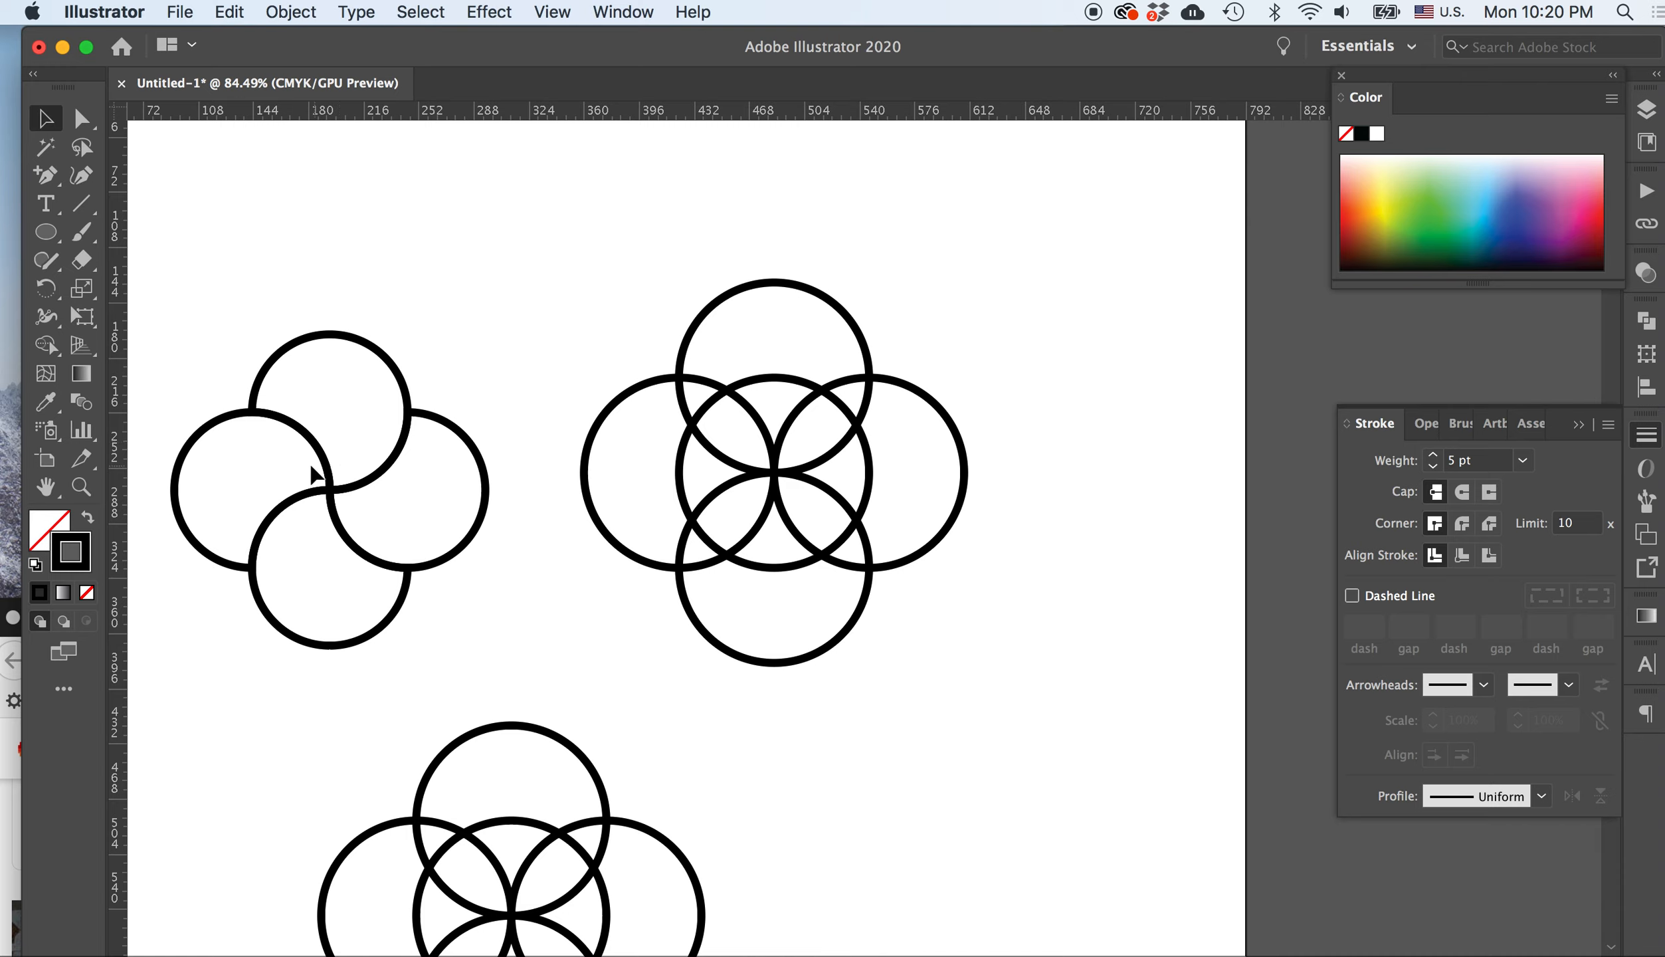
# With Shape Builder, merge each outer crescent of the upper five-circle figure with its clockwise neighbouring sliver outside the central circle
pyautogui.moveTo(590, 253); pyautogui.dragTo(968, 657)
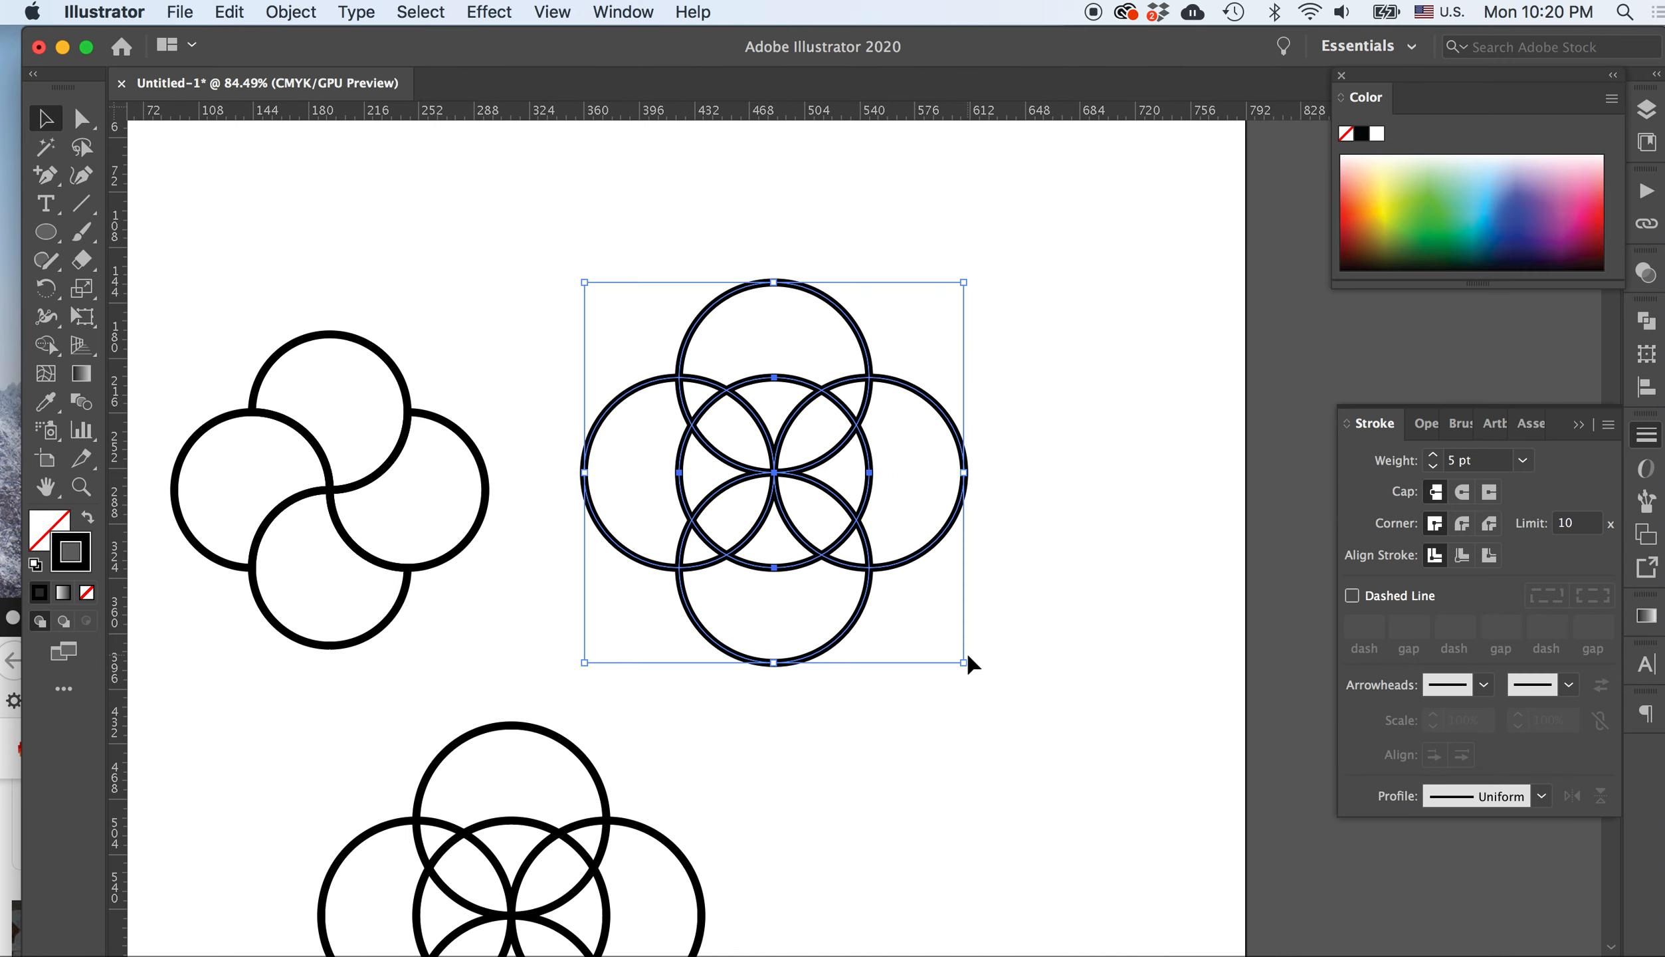
pyautogui.click(43, 345)
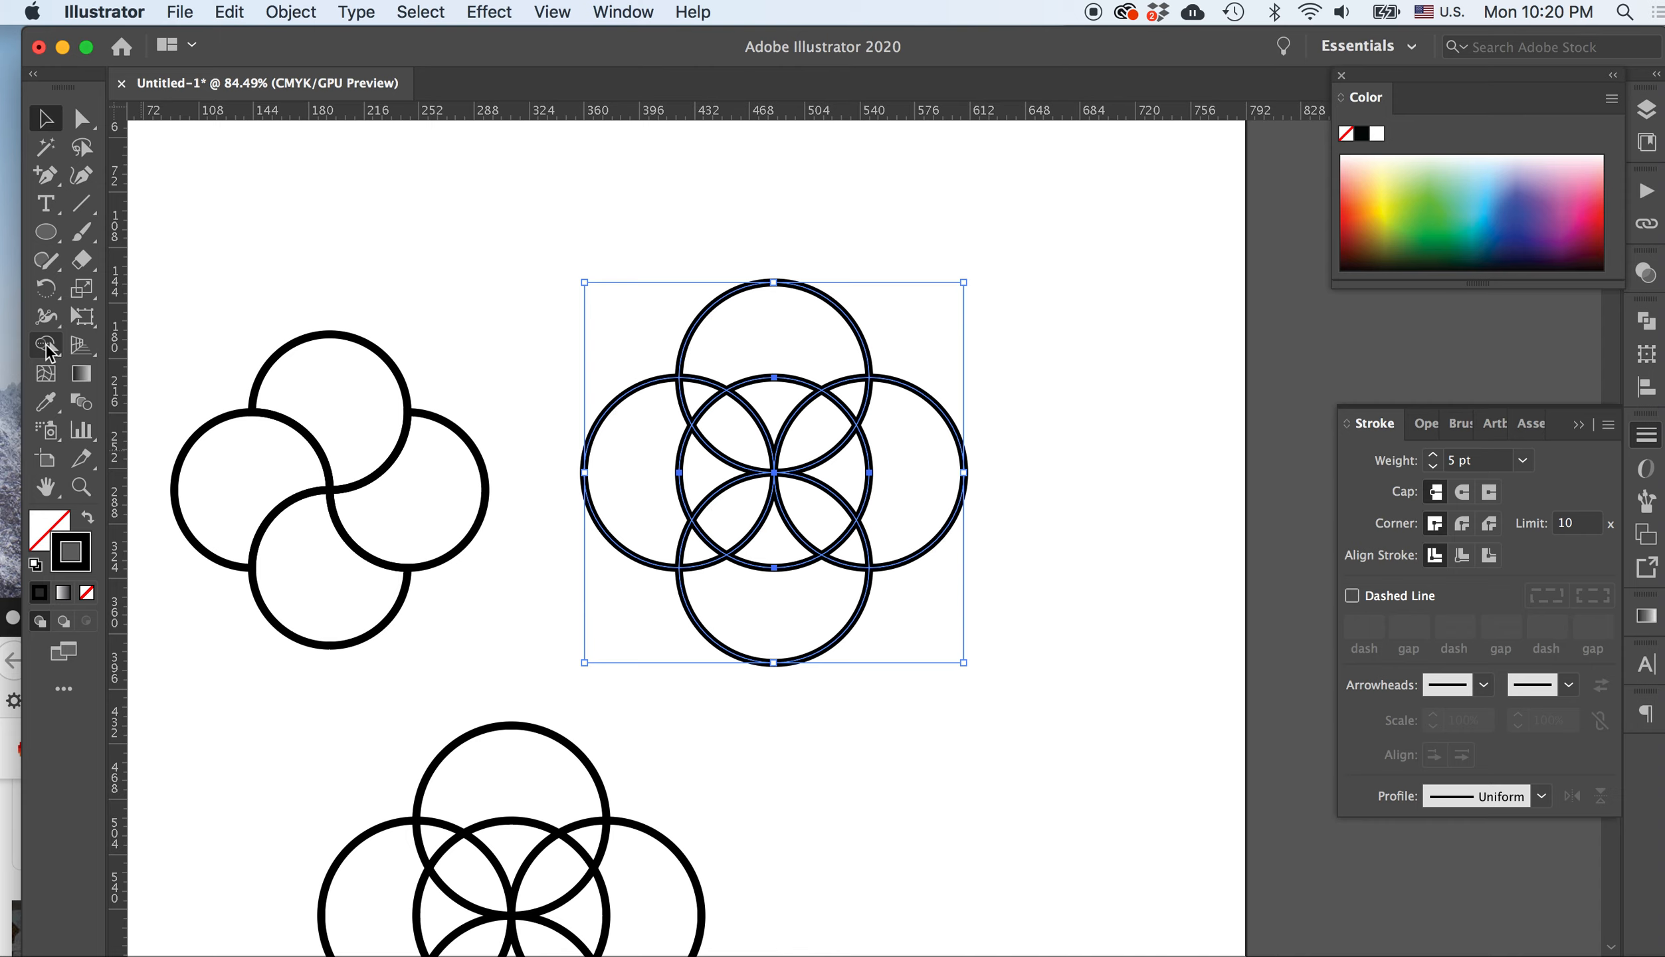
pyautogui.click(45, 346)
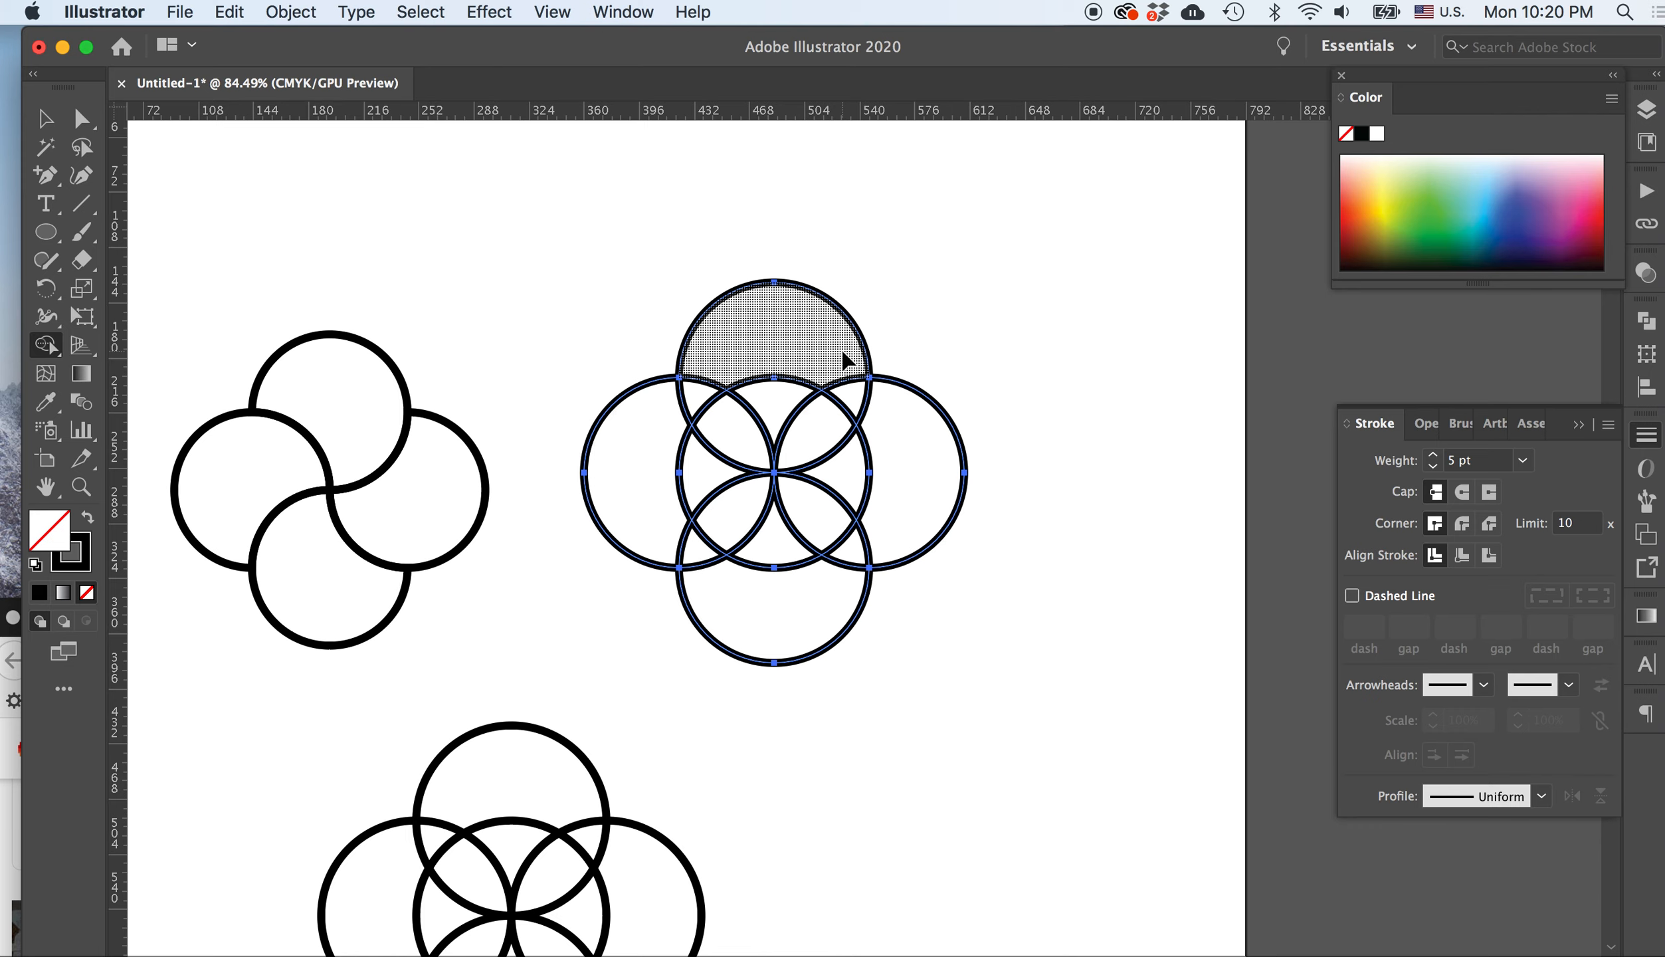
pyautogui.press('super+1')
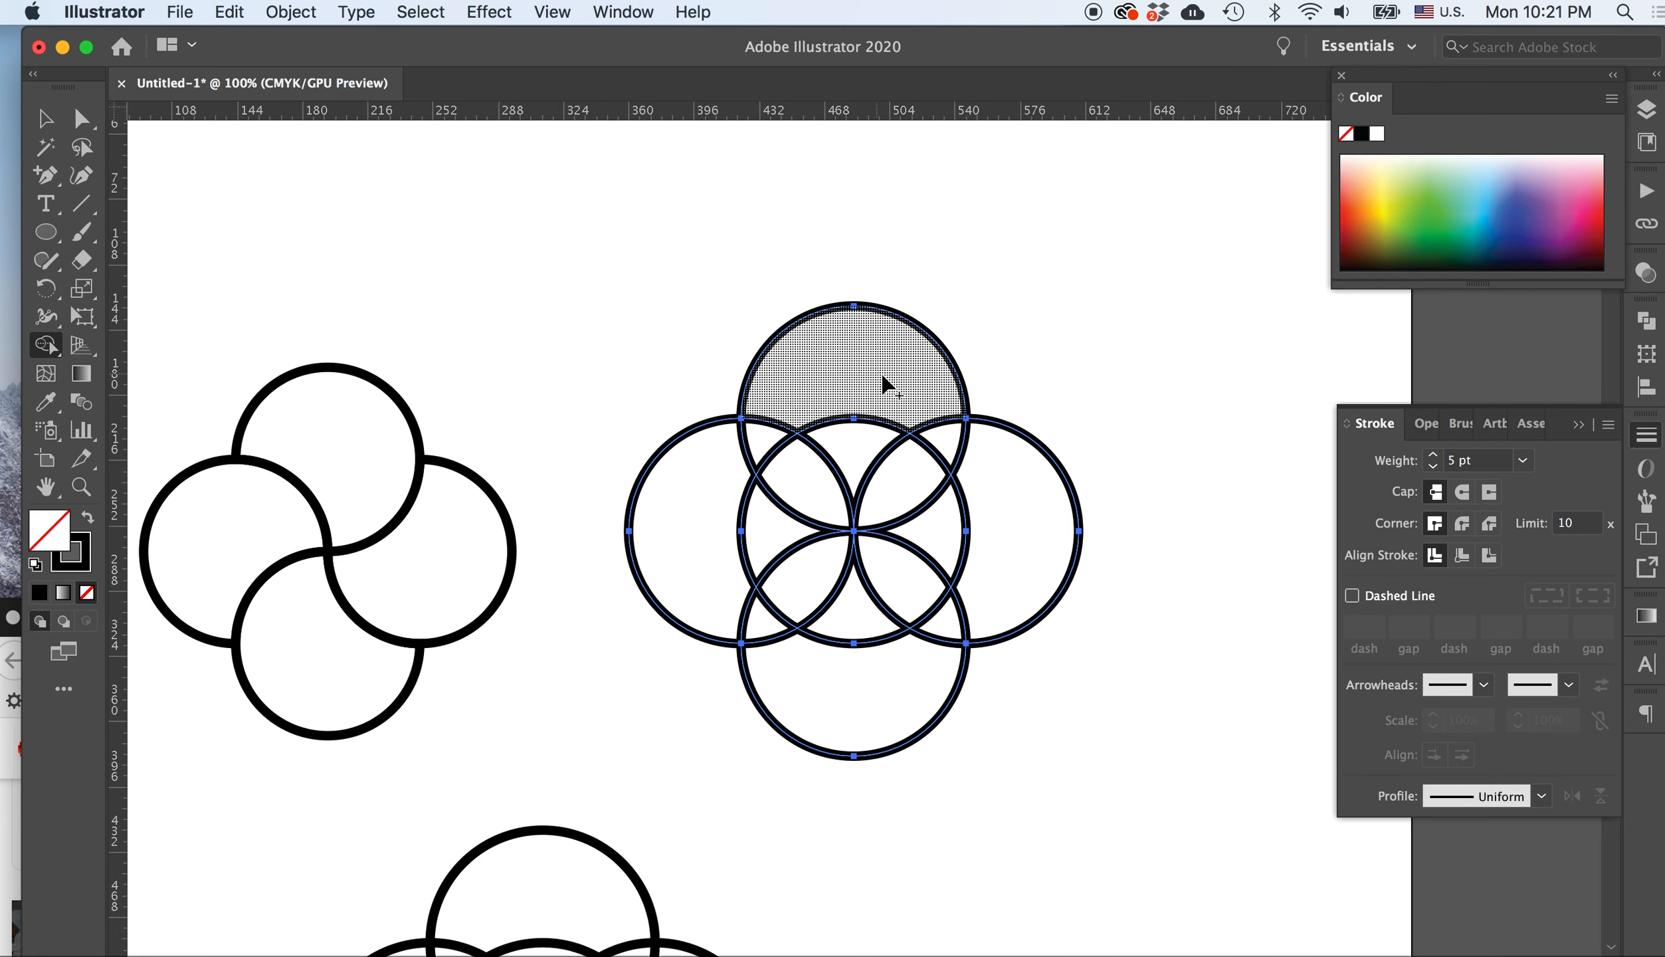
pyautogui.moveTo(905, 380); pyautogui.dragTo(952, 450)
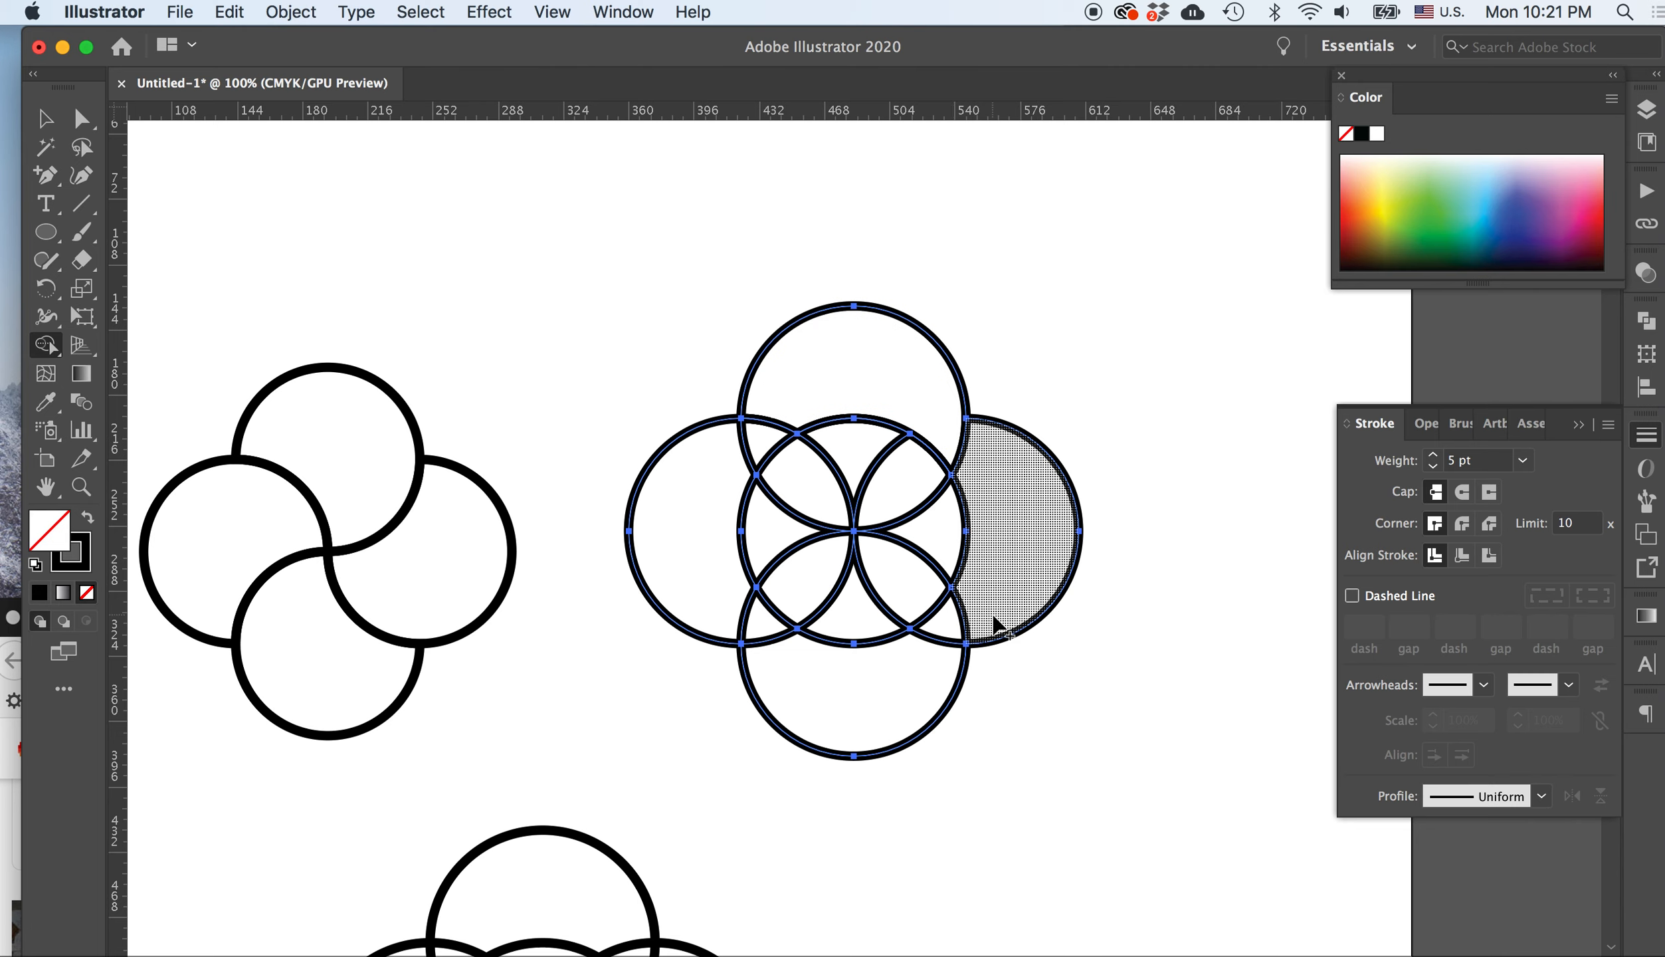
pyautogui.moveTo(1011, 587)
pyautogui.mouseDown()
pyautogui.moveTo(989, 614)
pyautogui.moveTo(944, 619)
pyautogui.mouseUp()
pyautogui.moveTo(801, 692); pyautogui.dragTo(757, 635)
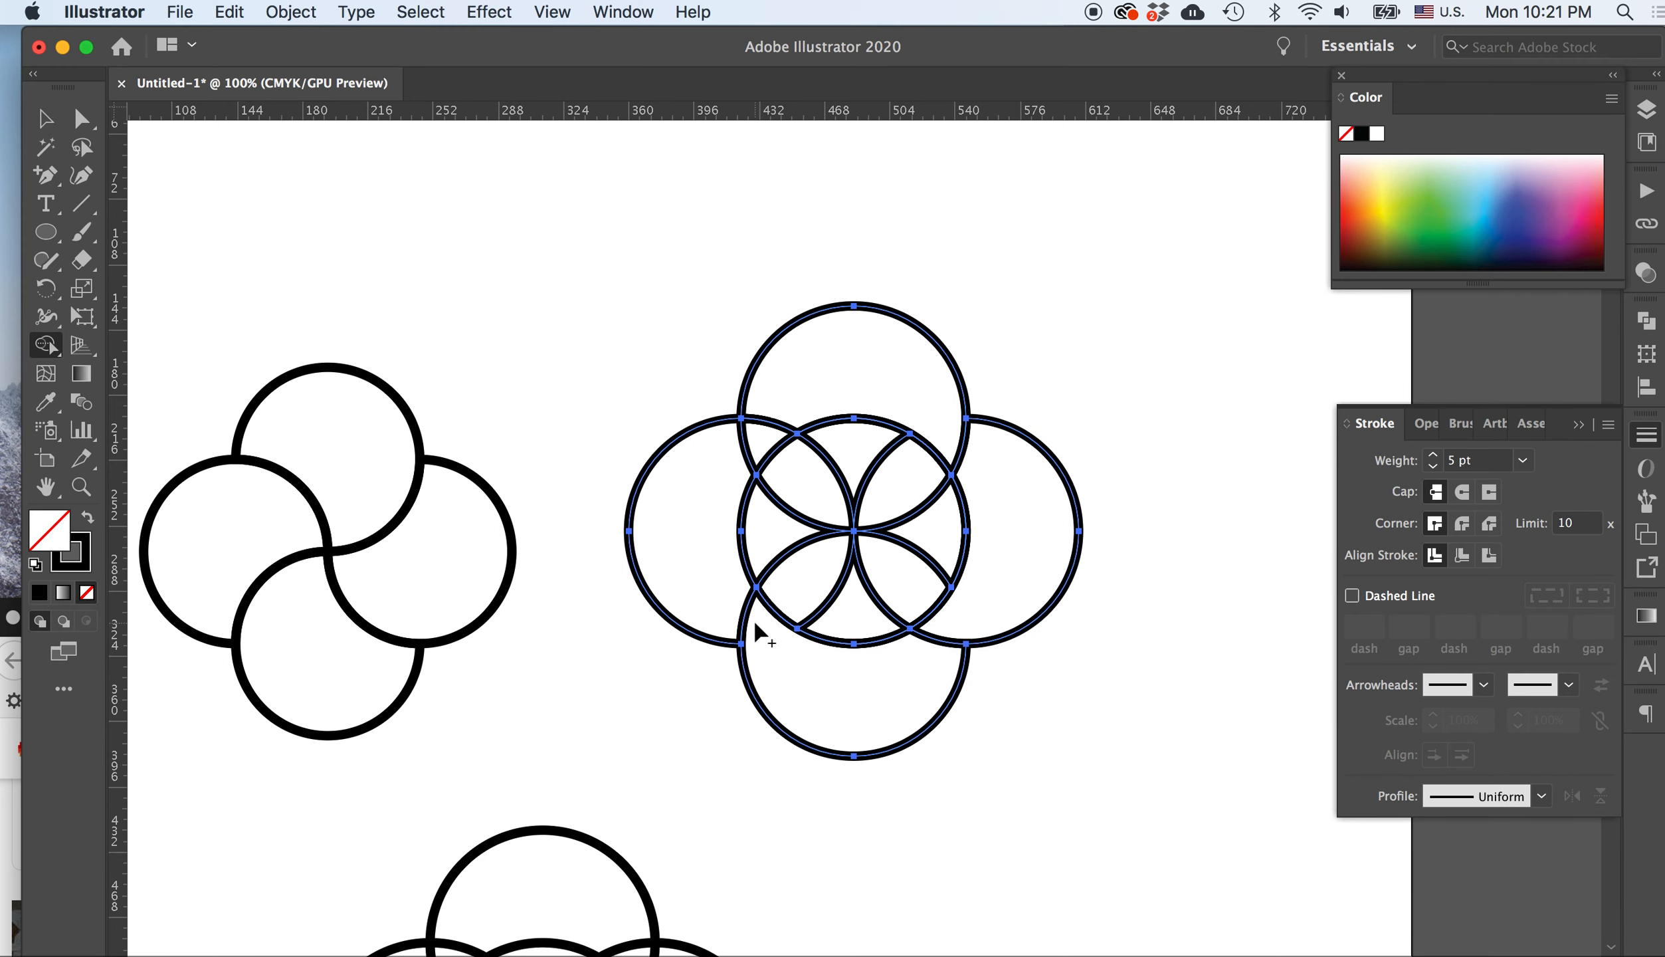
pyautogui.moveTo(703, 470); pyautogui.dragTo(759, 440)
pyautogui.click(46, 127)
pyautogui.click(475, 263)
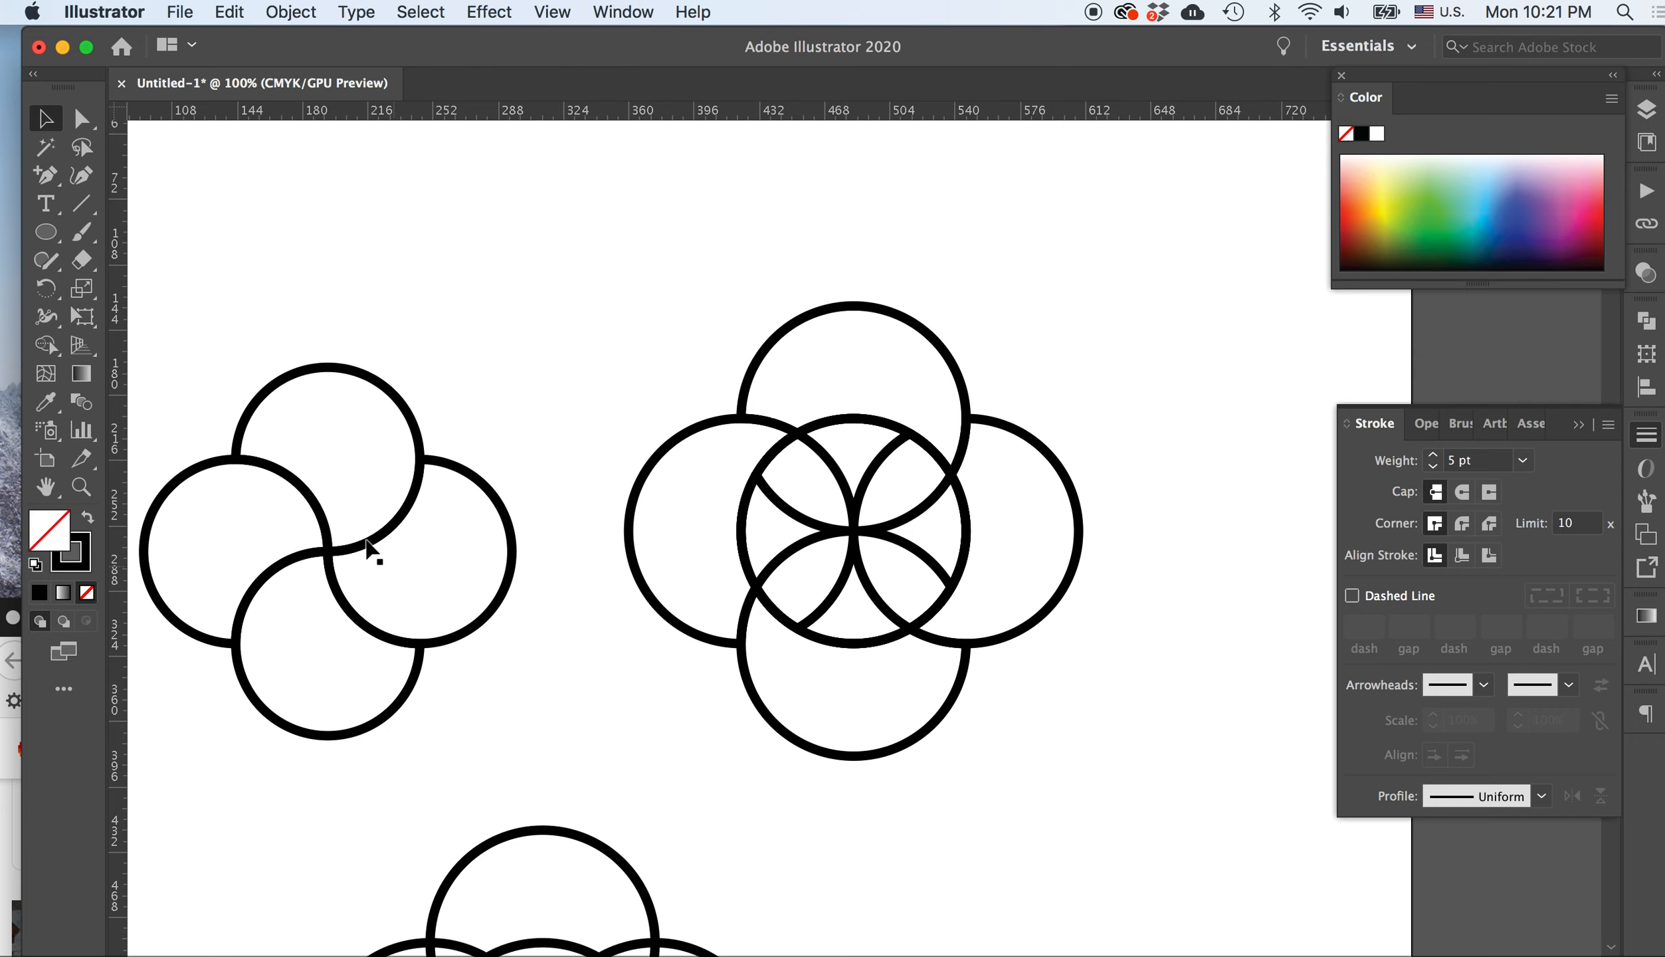
# With Shape Builder, extend each of the four outer shapes into its adjoining clockwise petal inside the central circle
pyautogui.moveTo(667, 278); pyautogui.dragTo(1073, 759)
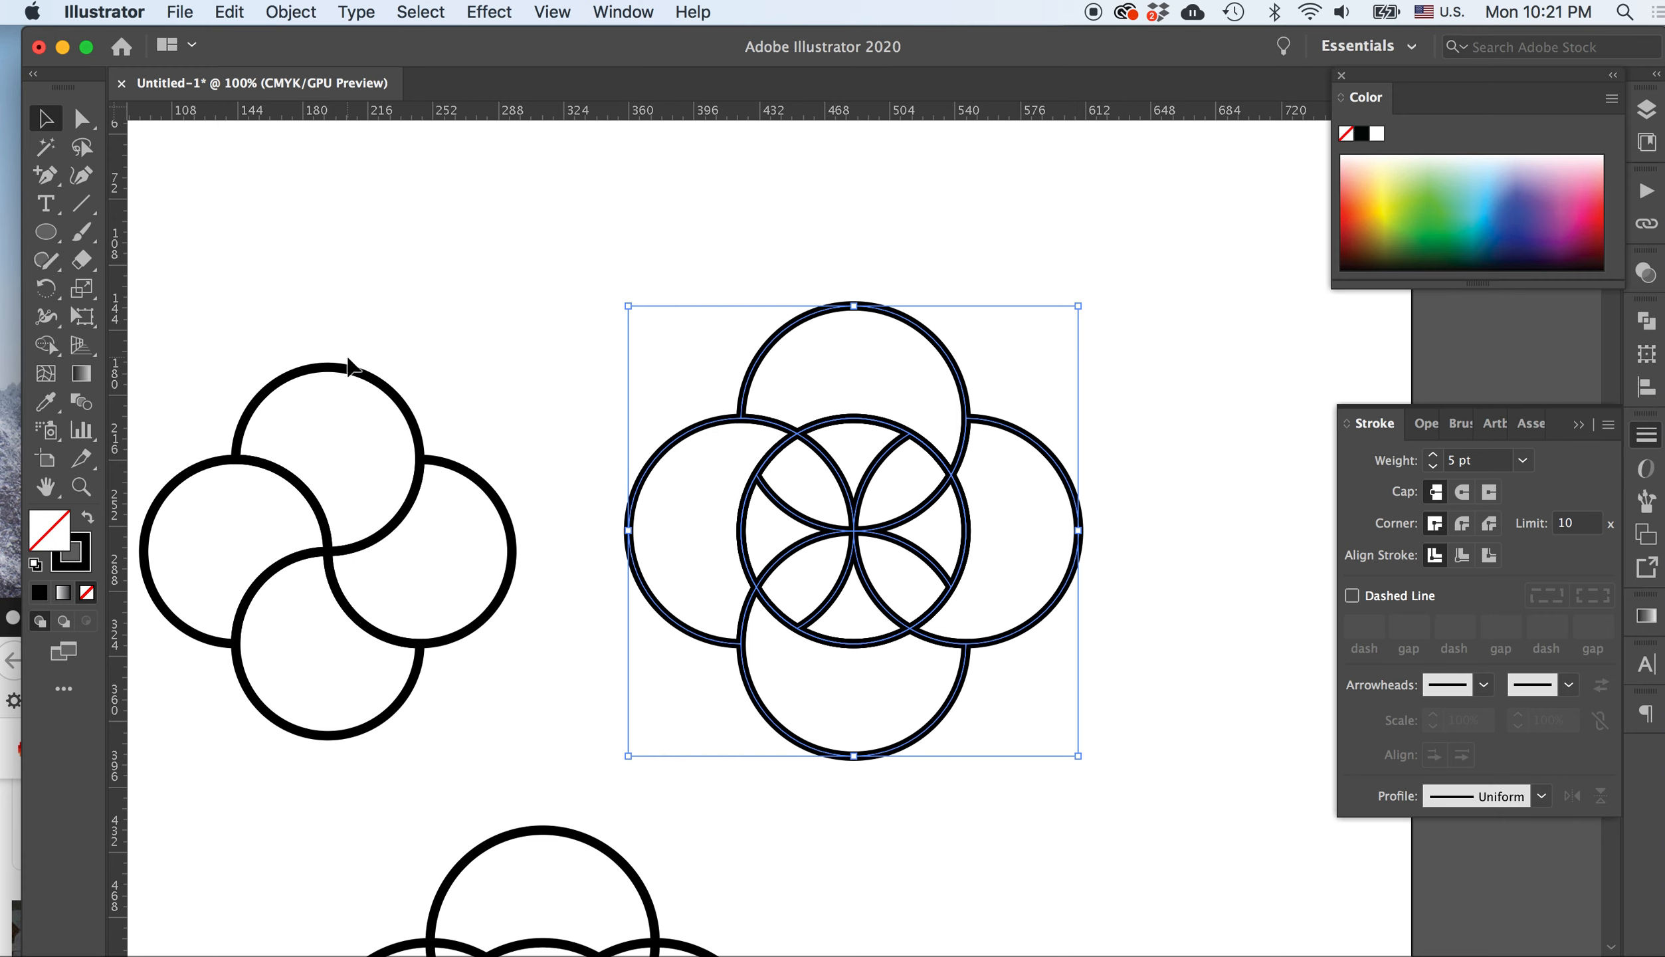
pyautogui.click(48, 347)
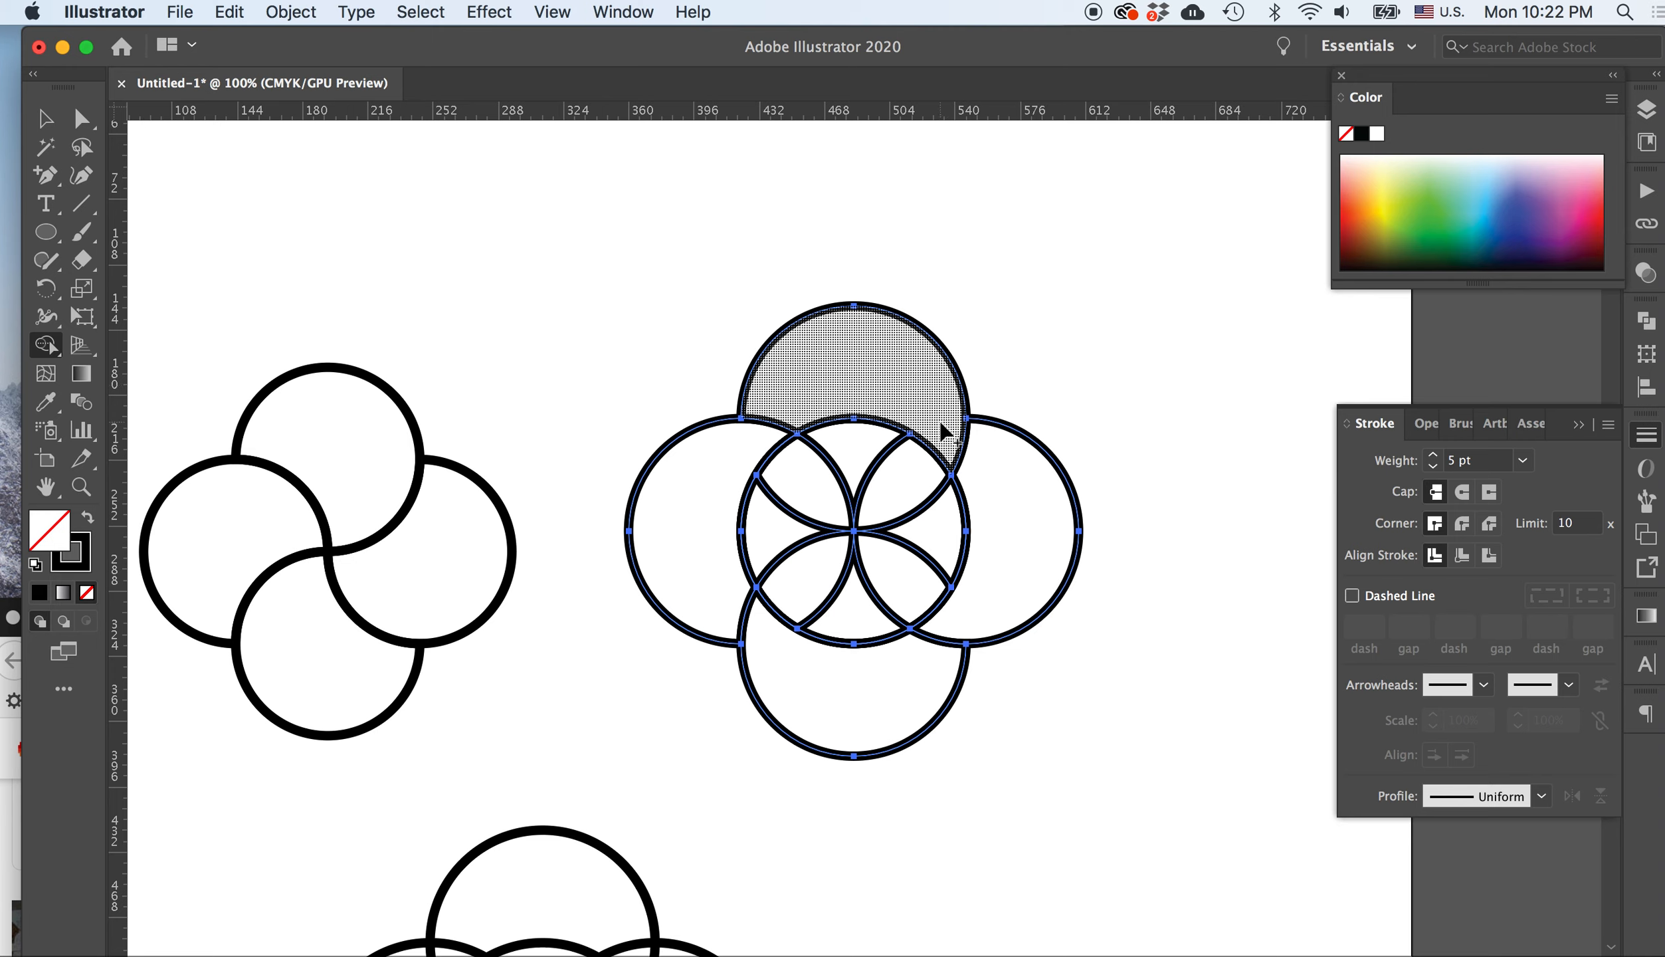
pyautogui.moveTo(946, 433); pyautogui.dragTo(919, 492)
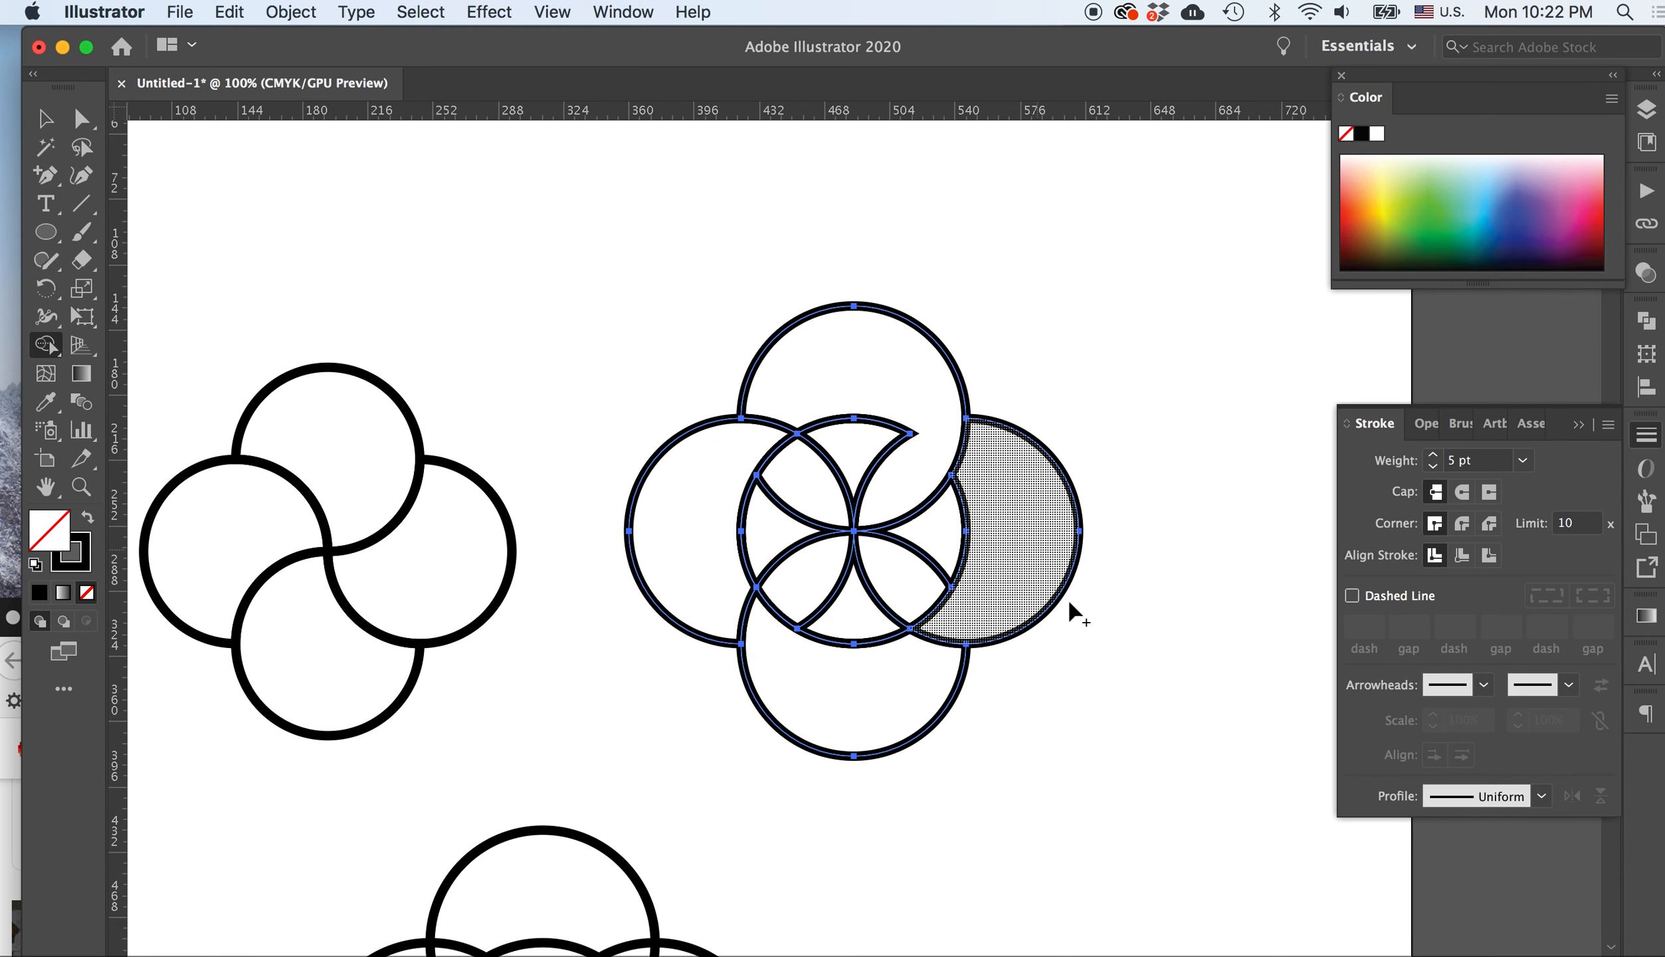
pyautogui.moveTo(946, 612); pyautogui.dragTo(912, 590)
pyautogui.moveTo(764, 642); pyautogui.dragTo(786, 593)
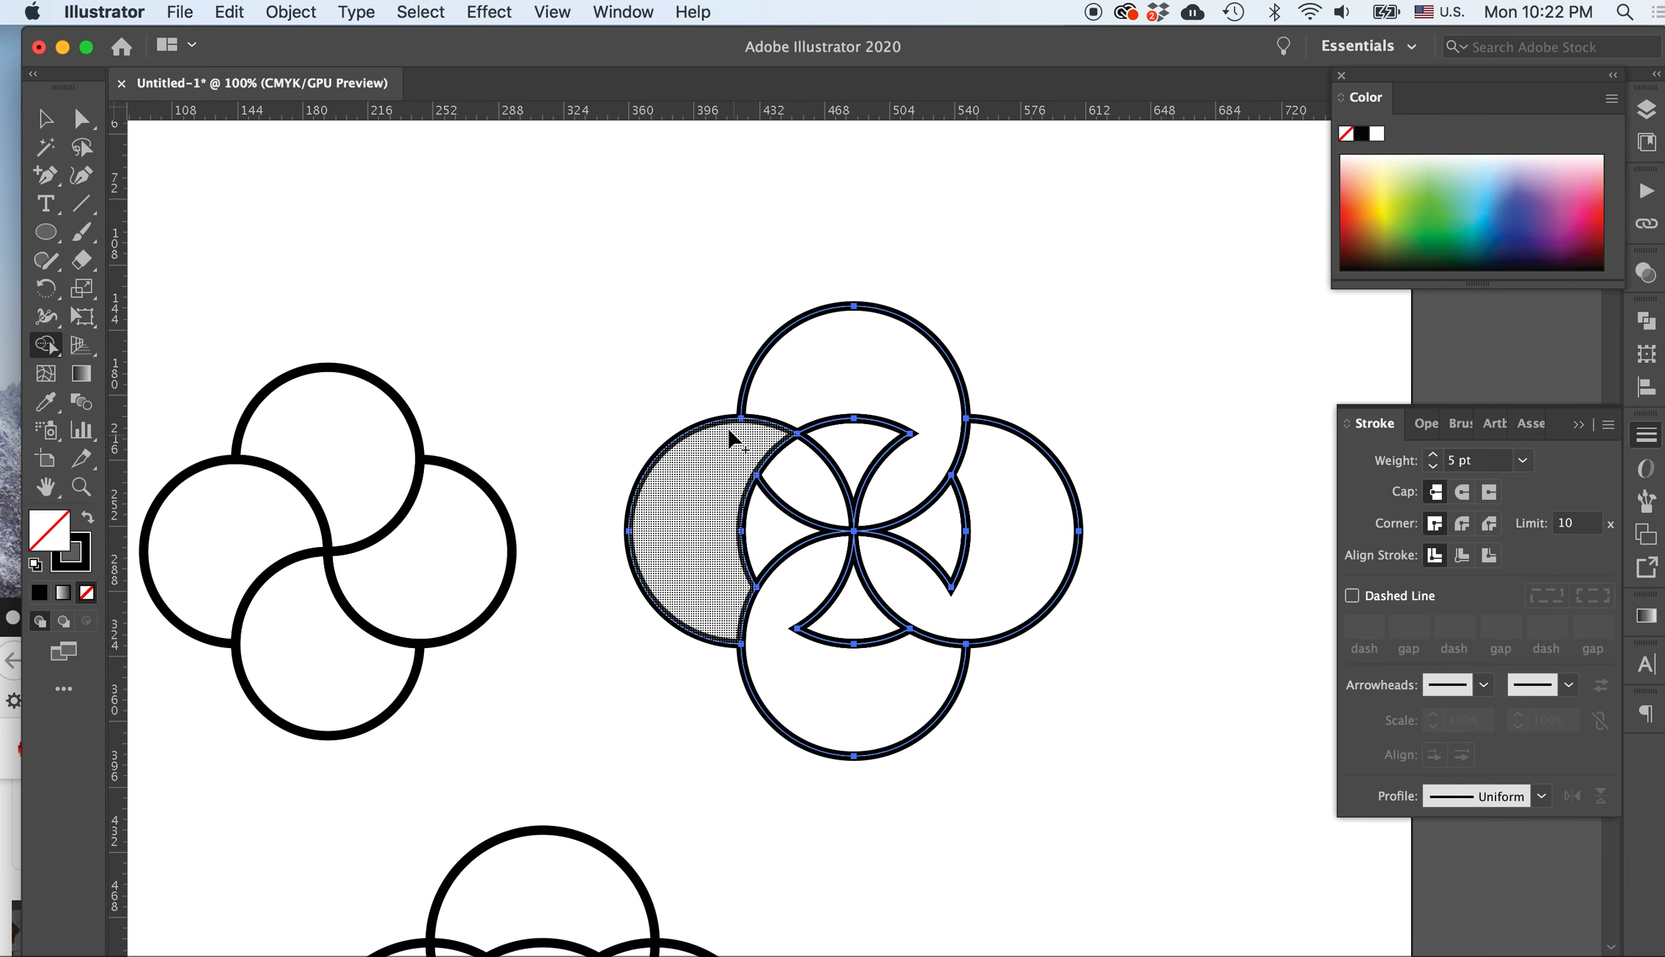
pyautogui.moveTo(733, 436); pyautogui.dragTo(791, 471)
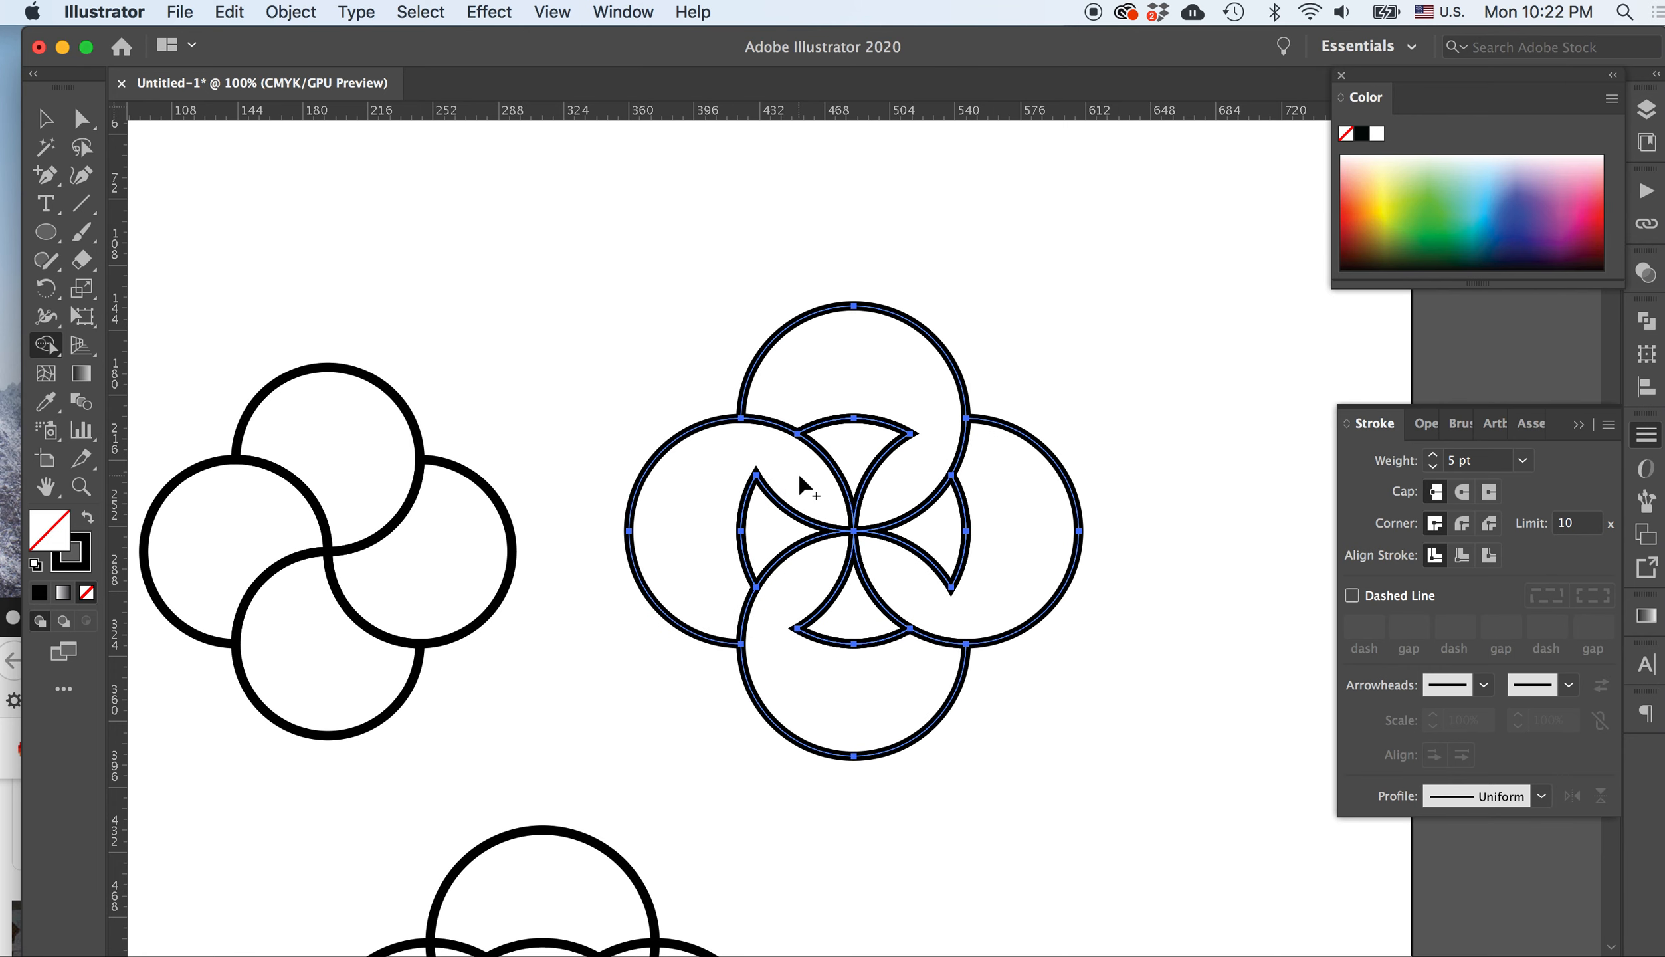
pyautogui.click(46, 118)
pyautogui.click(345, 239)
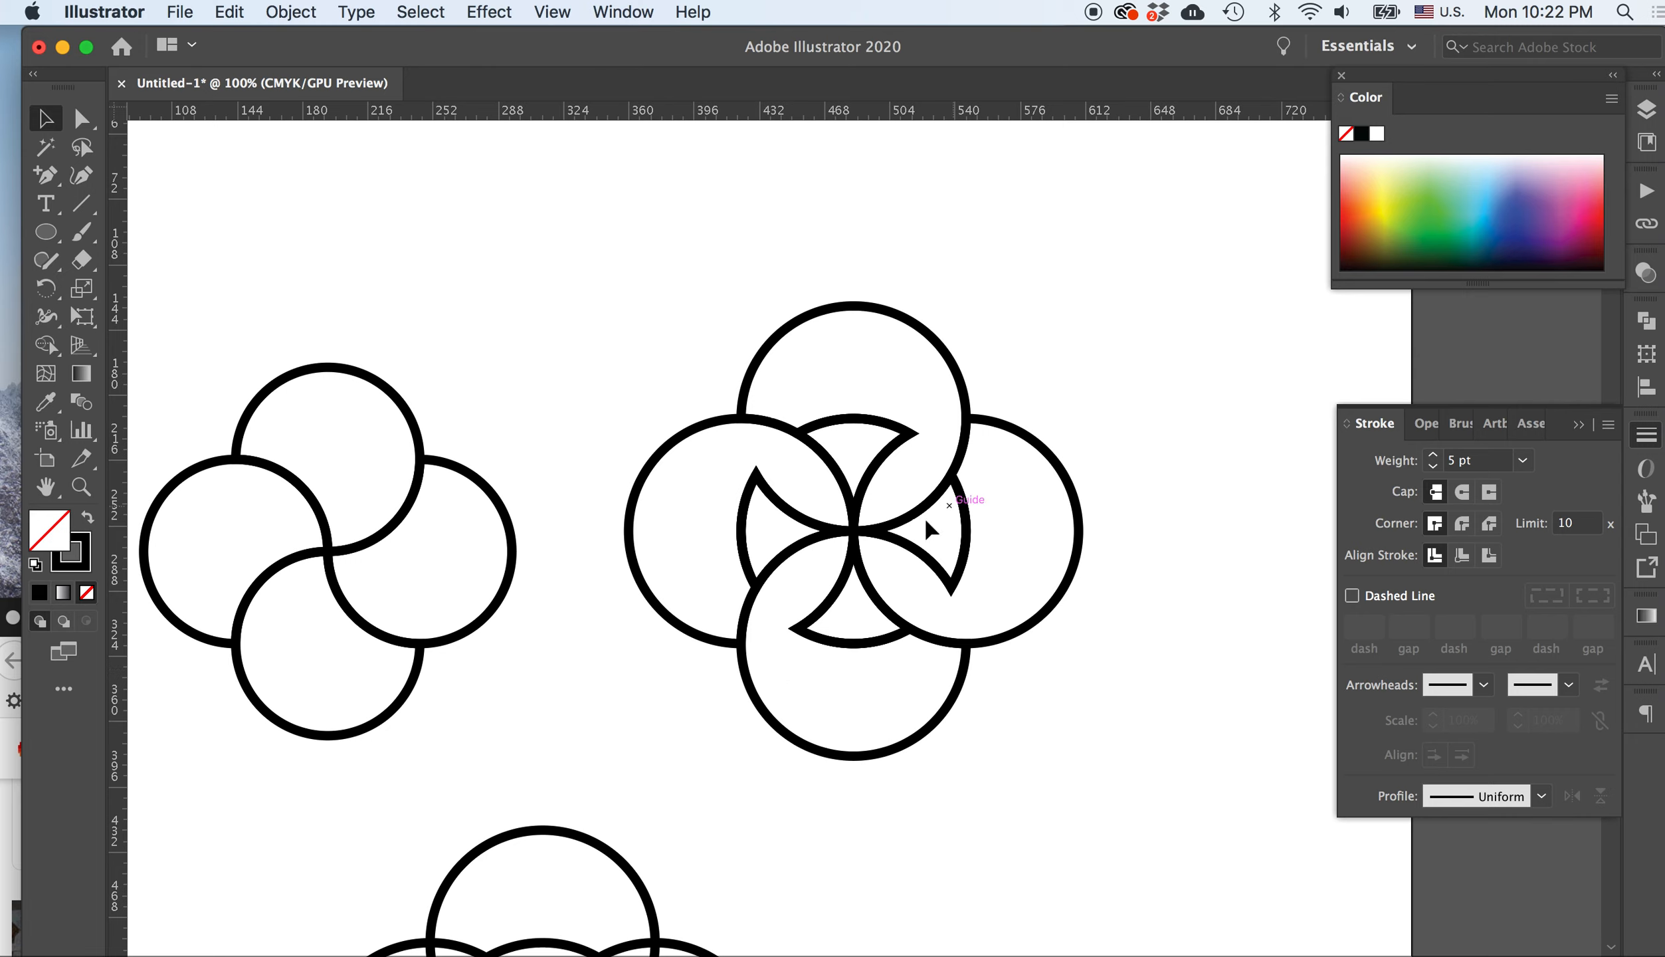
# Fill the figure's top merged shape with yellow and its right merged shape with yellow-green
pyautogui.click(943, 355)
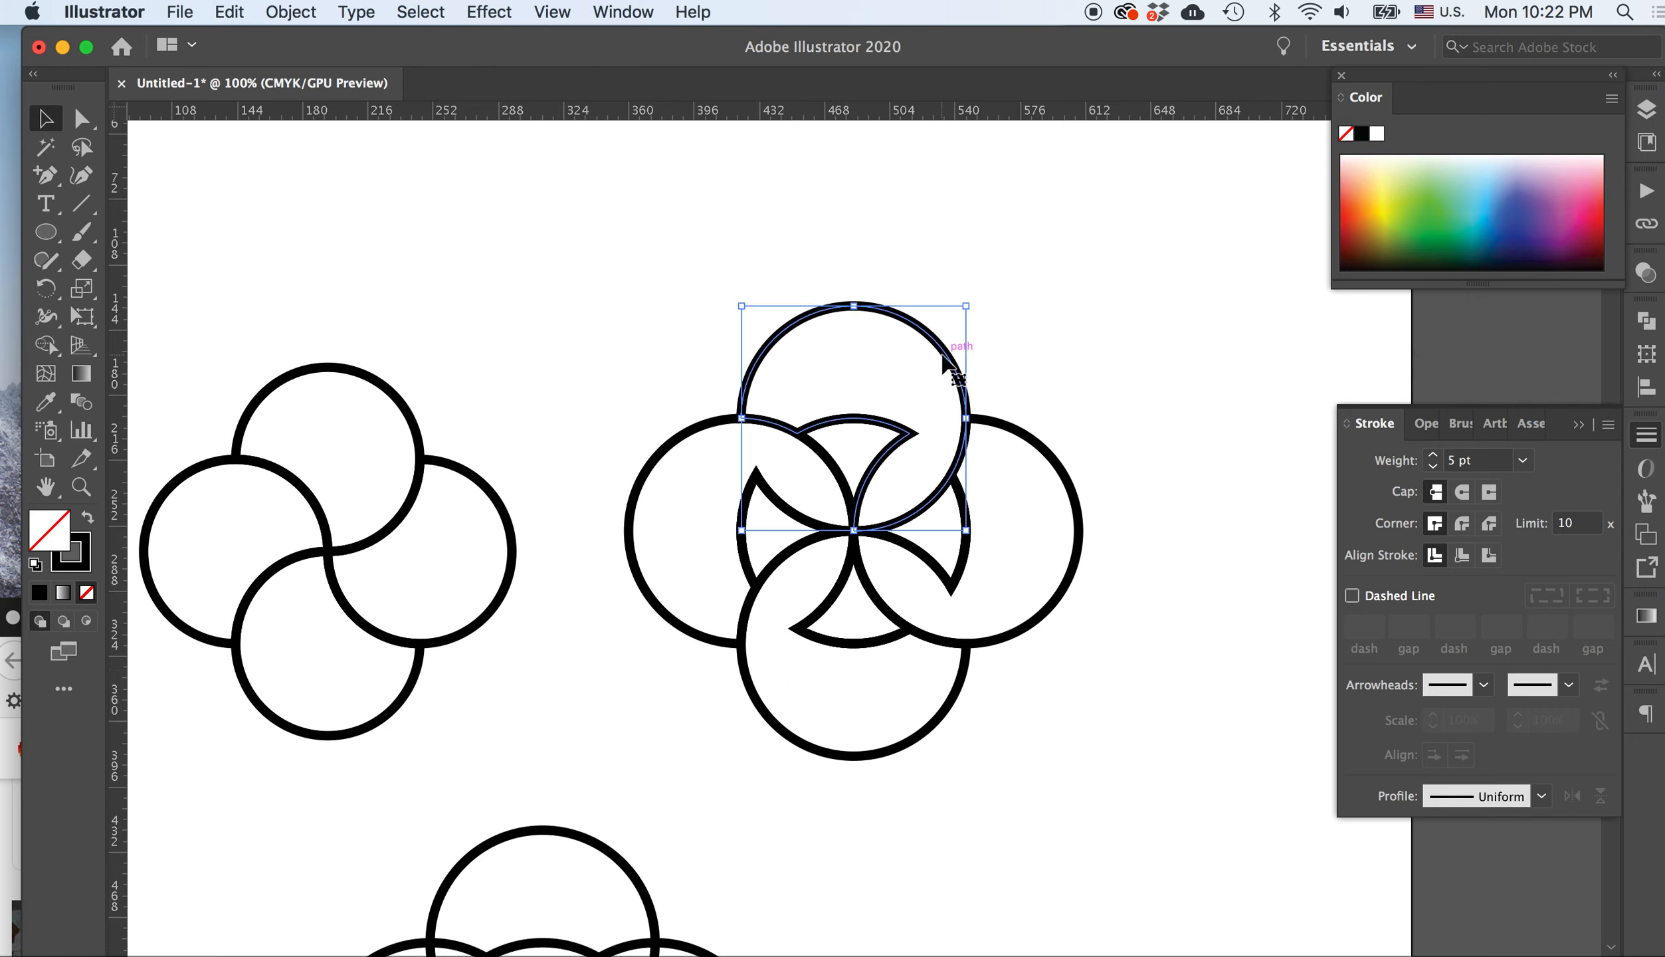
pyautogui.click(1382, 184)
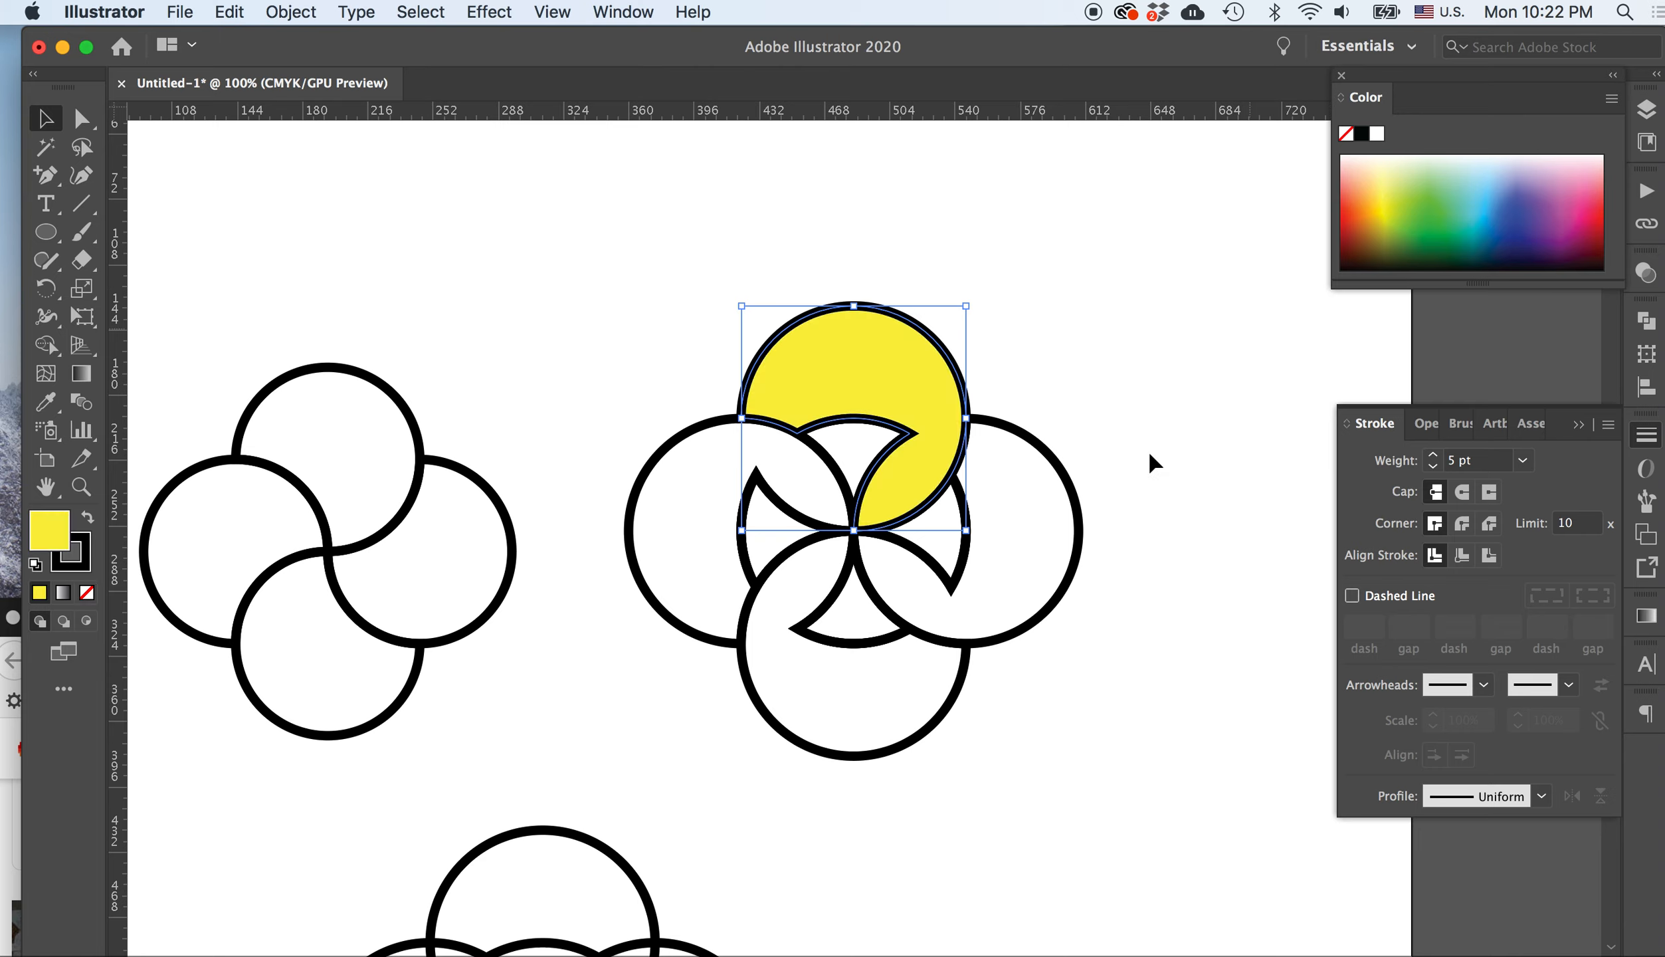
pyautogui.click(1076, 548)
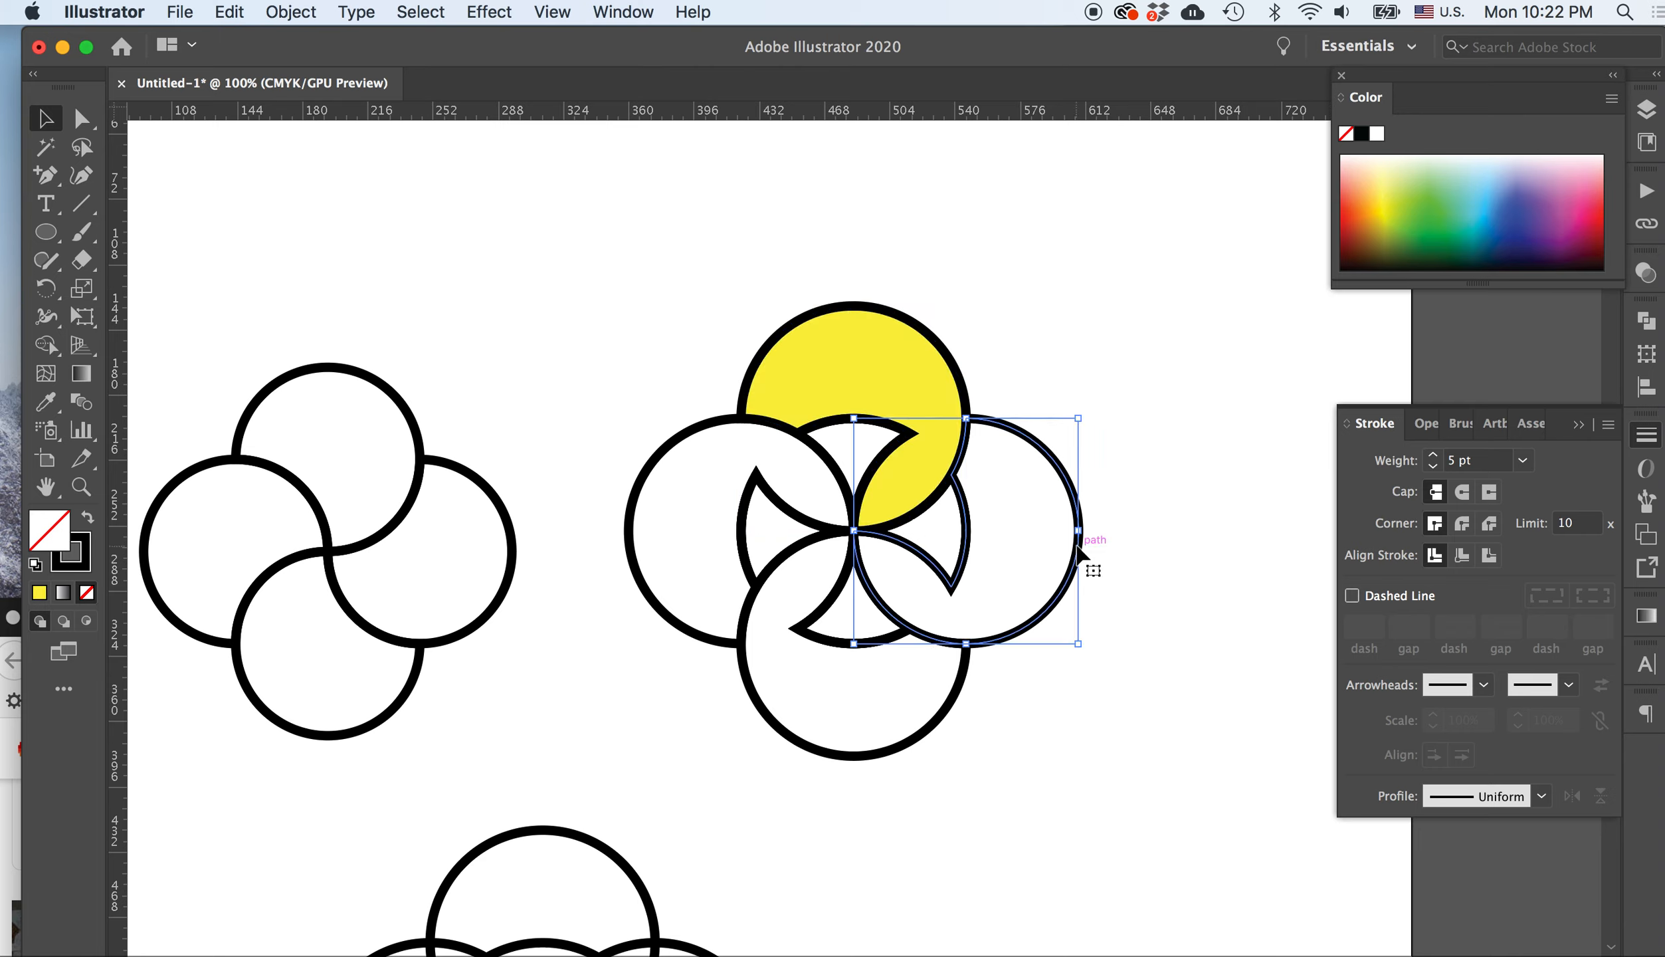
pyautogui.click(1389, 208)
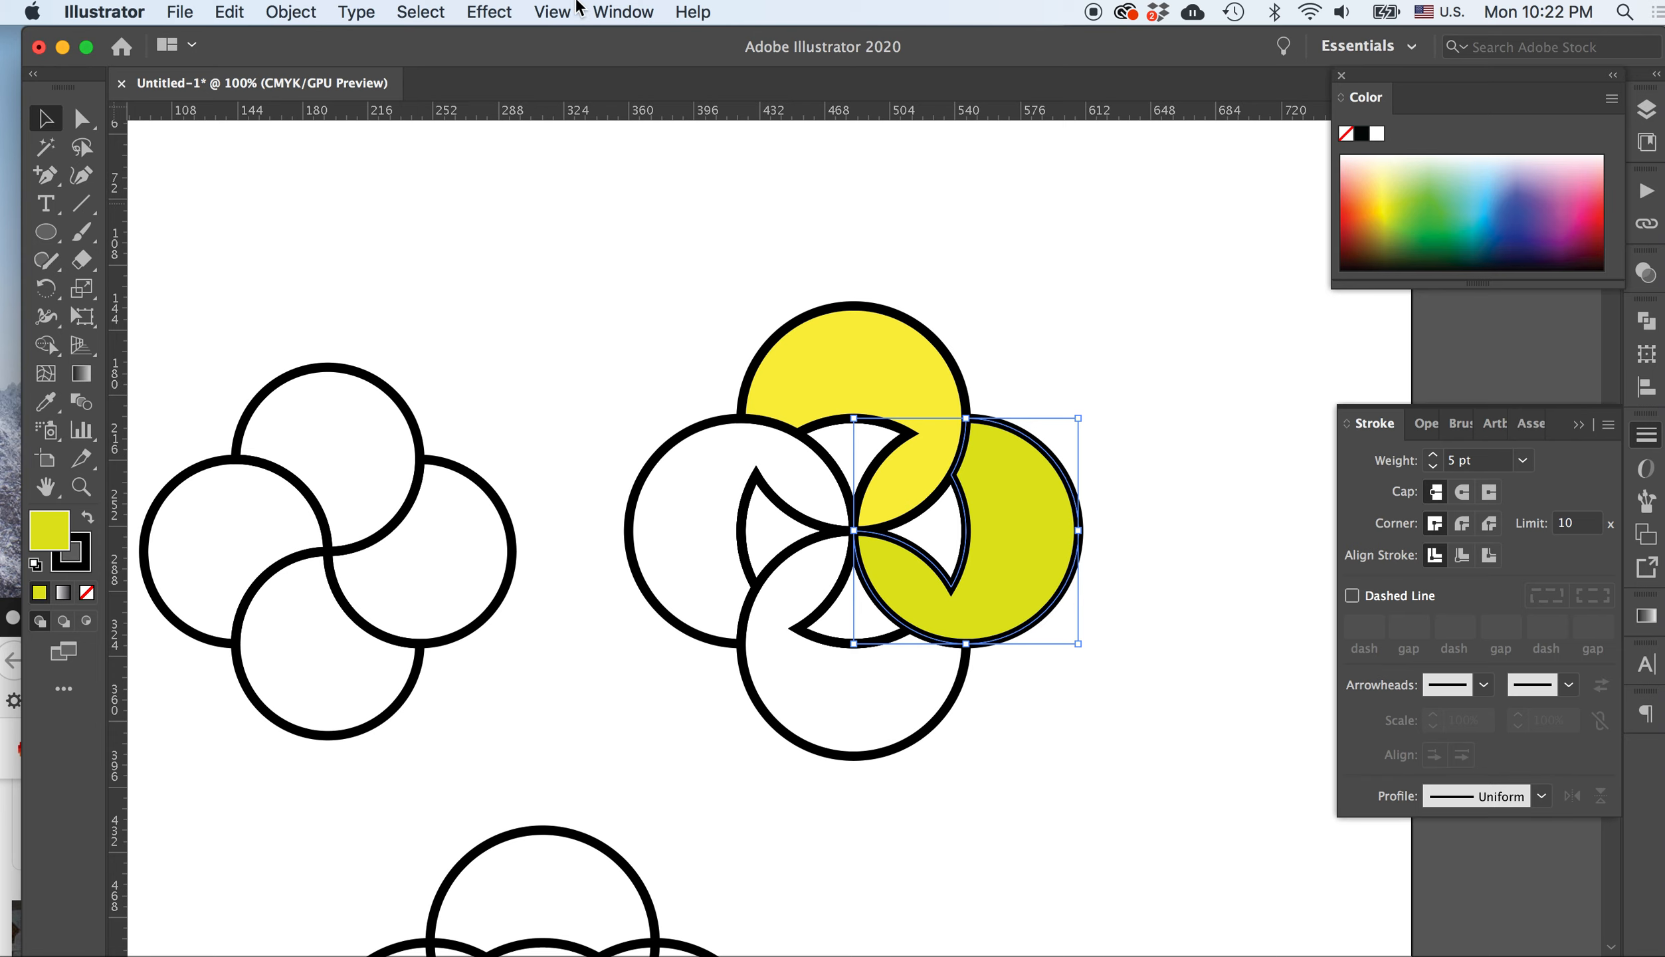
pyautogui.click(619, 11)
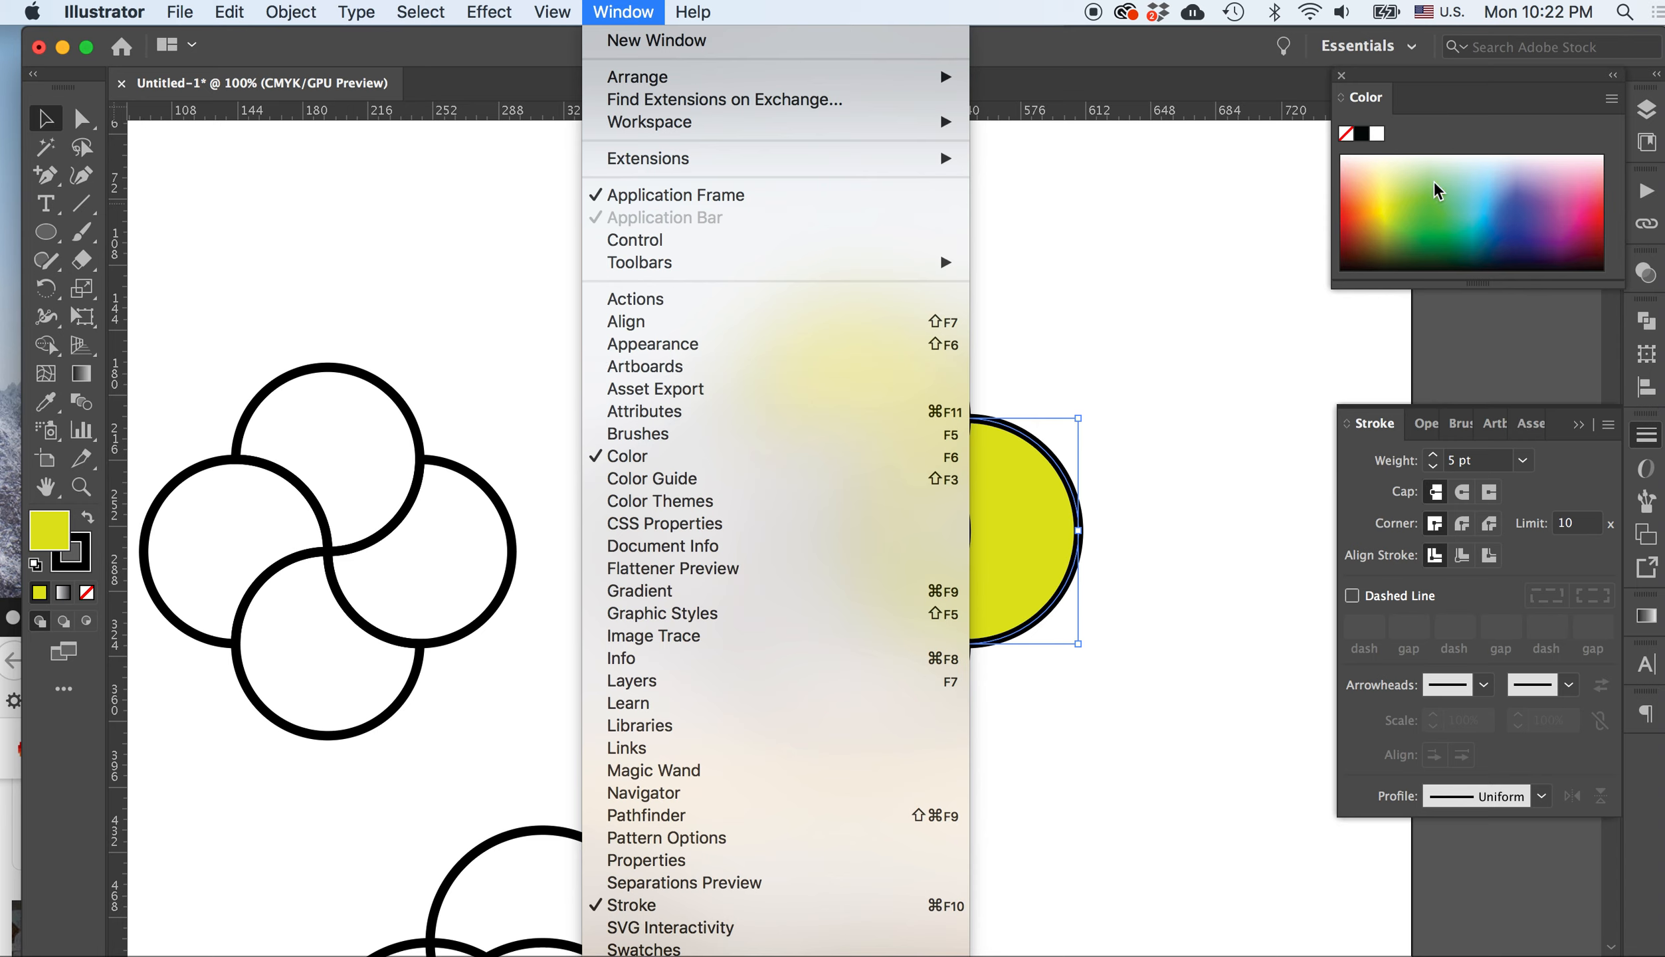
pyautogui.click(1123, 311)
pyautogui.click(1394, 219)
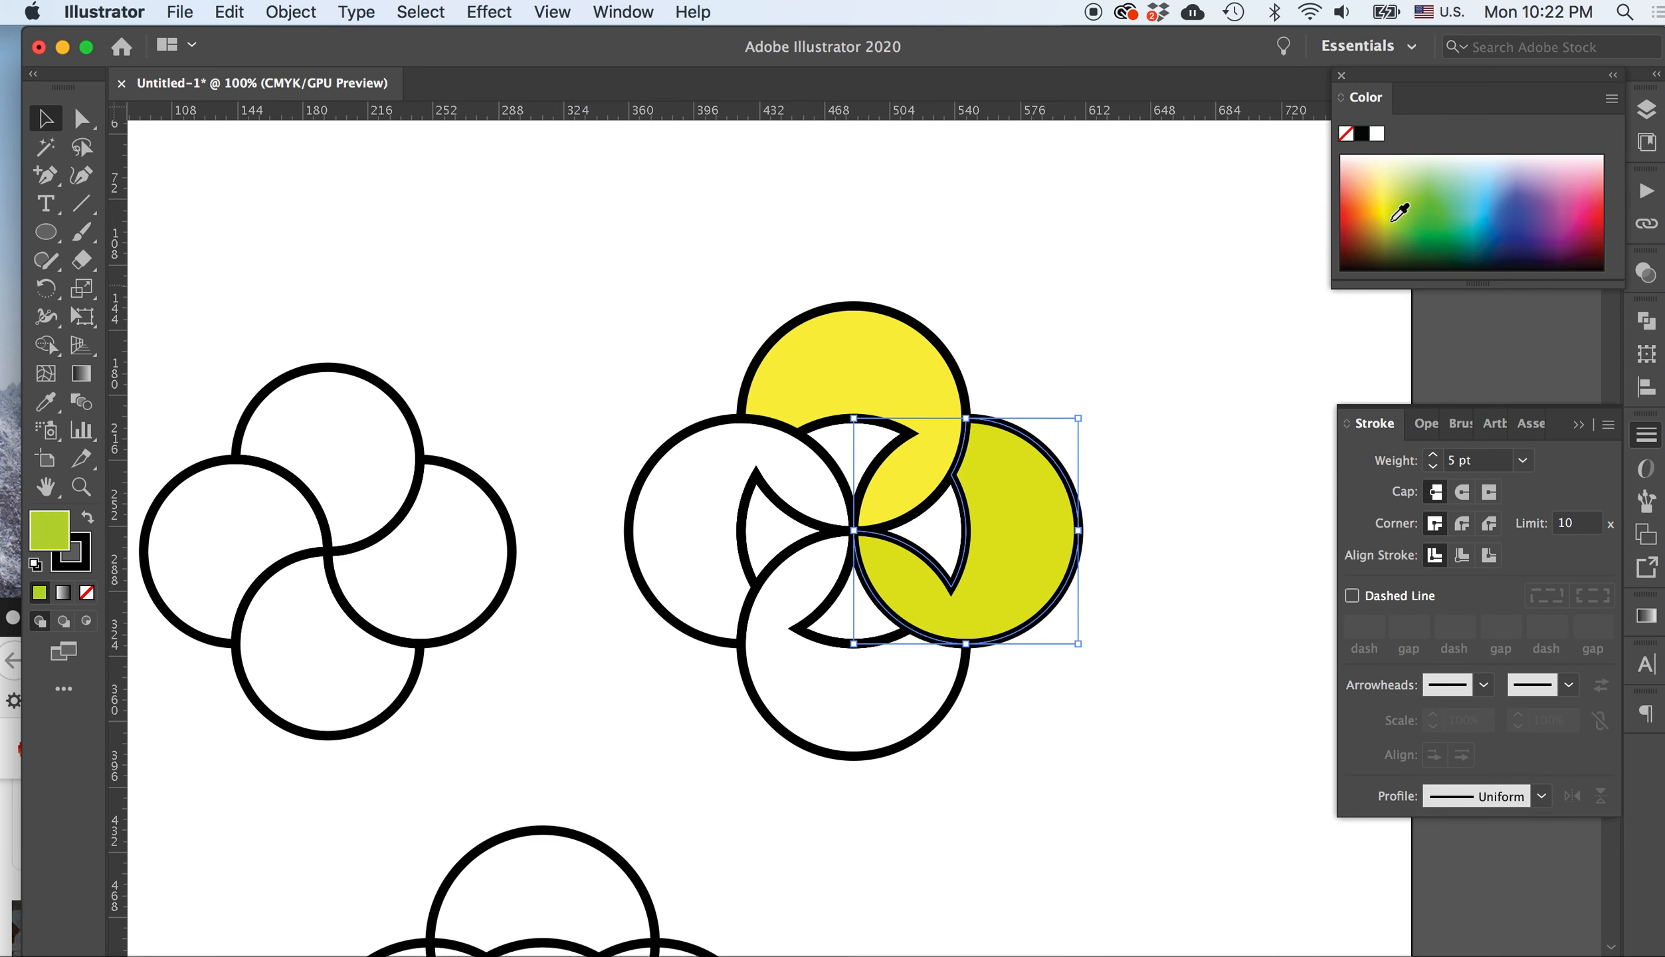
# Fill the figure's bottom merged shape with medium green and its left merged shape with dark green
pyautogui.click(915, 741)
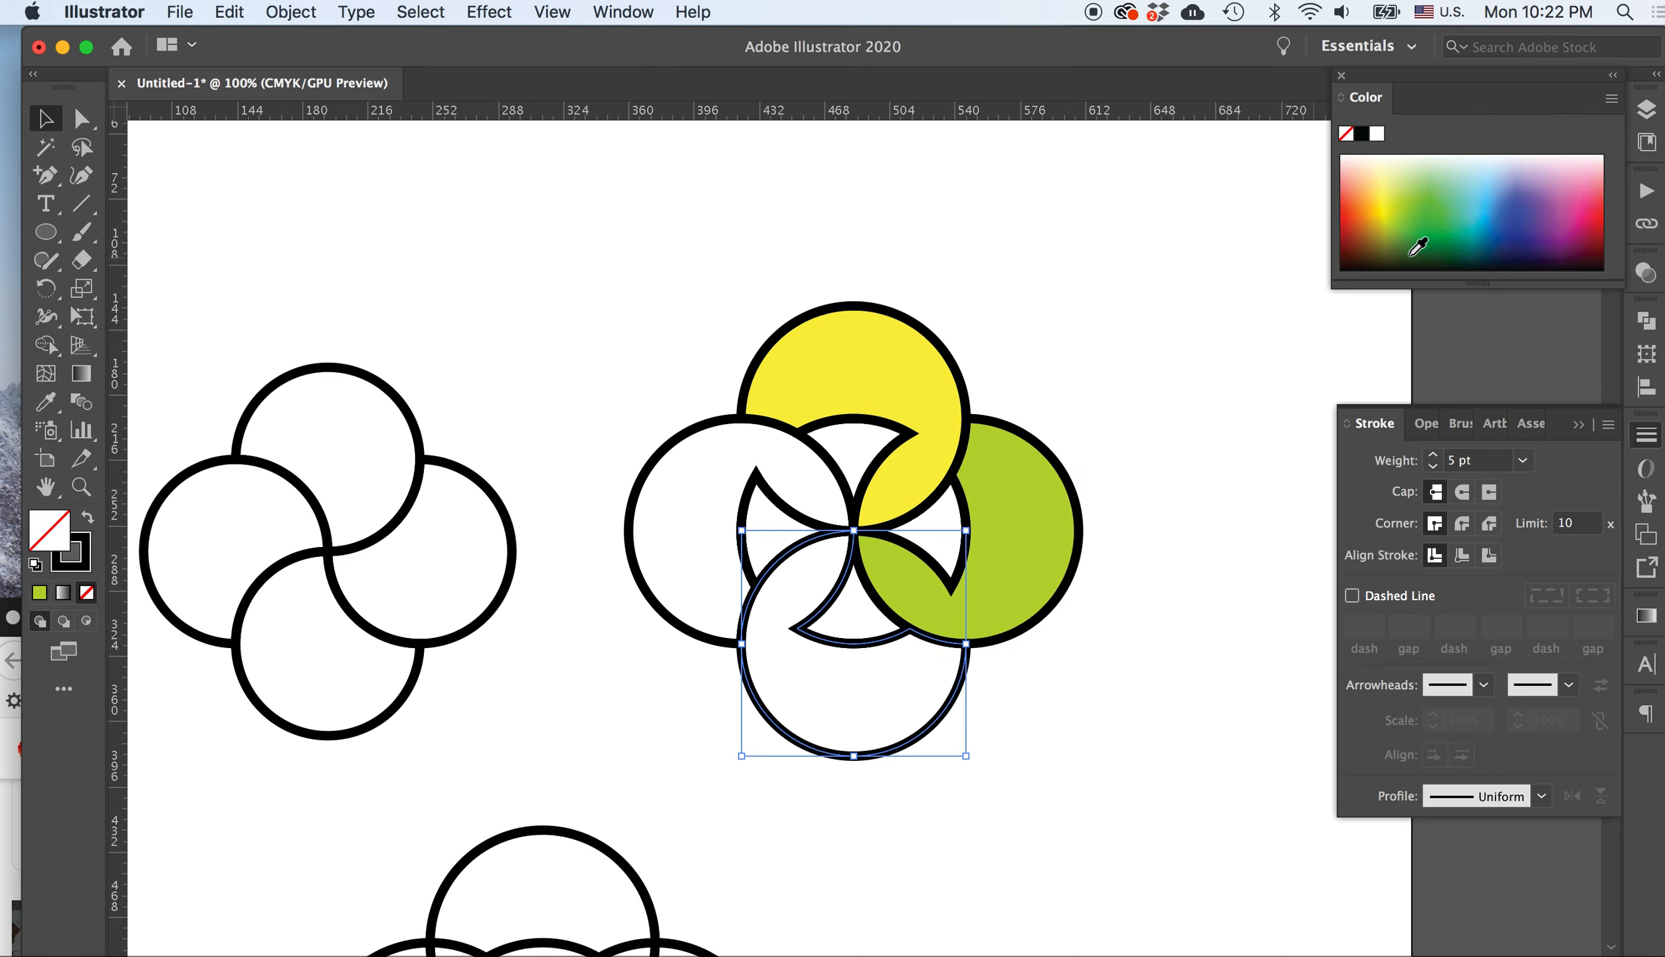
pyautogui.click(1397, 234)
pyautogui.moveTo(644, 412); pyautogui.dragTo(709, 492)
pyautogui.click(1422, 239)
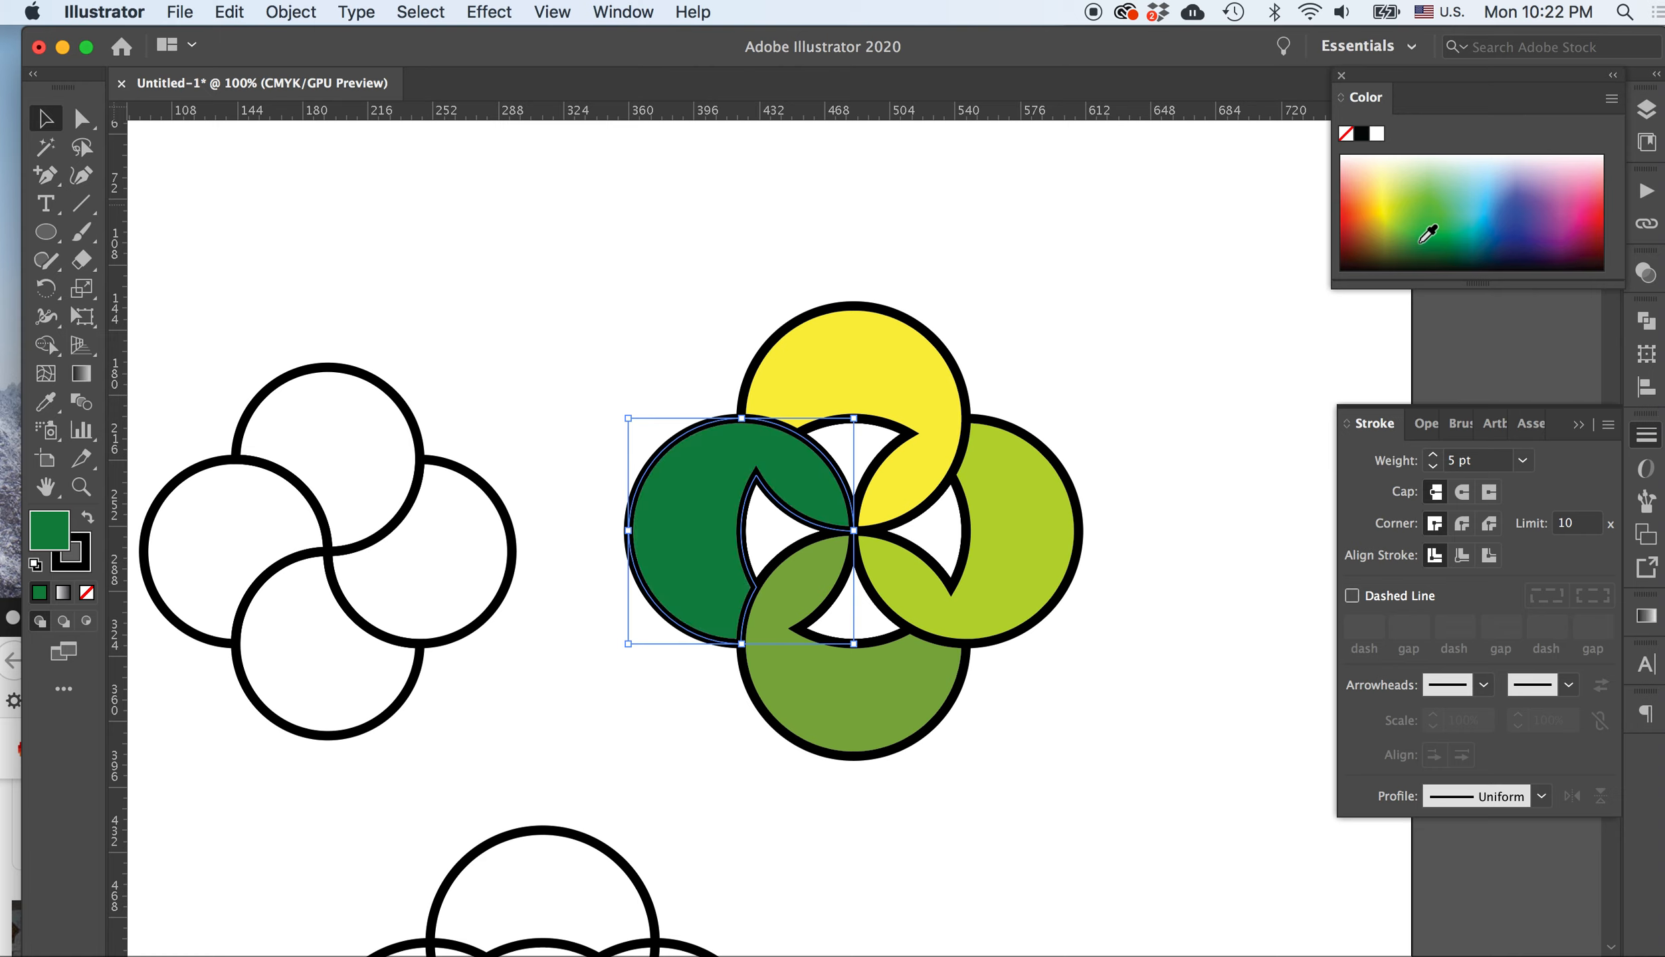
pyautogui.click(609, 307)
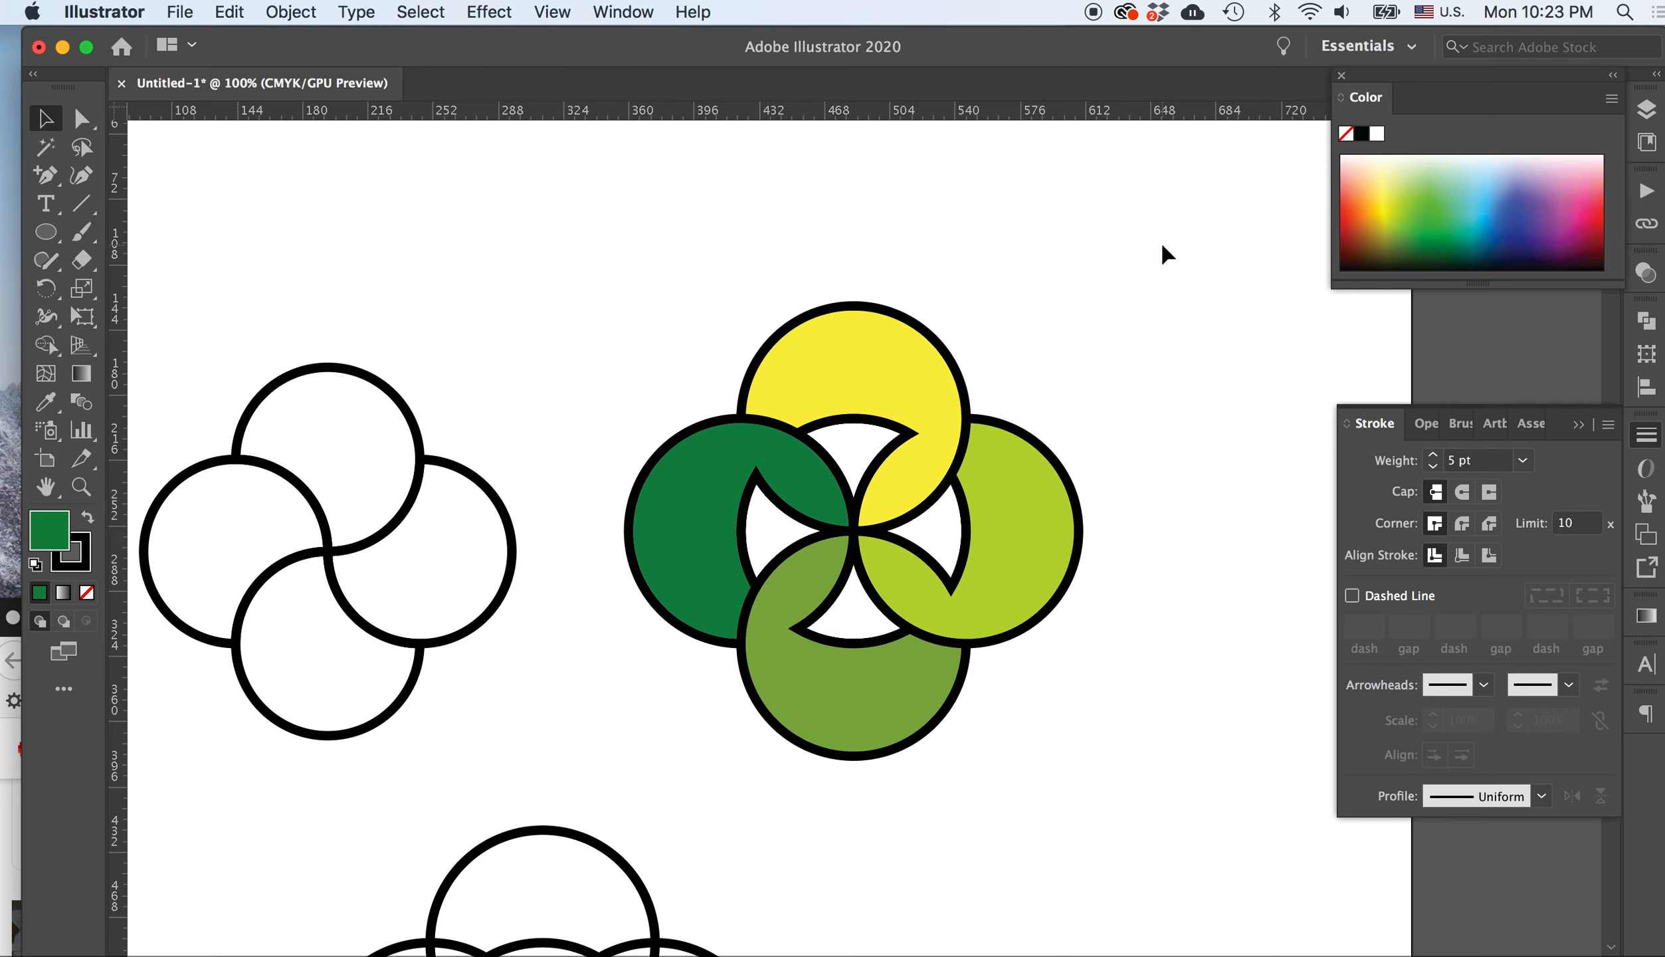
# Undo all the colour fills on the four merged shapes and deselect the artwork
pyautogui.press('super+z')
pyautogui.press('super+z')
pyautogui.press('super+z')
pyautogui.press('super+z')
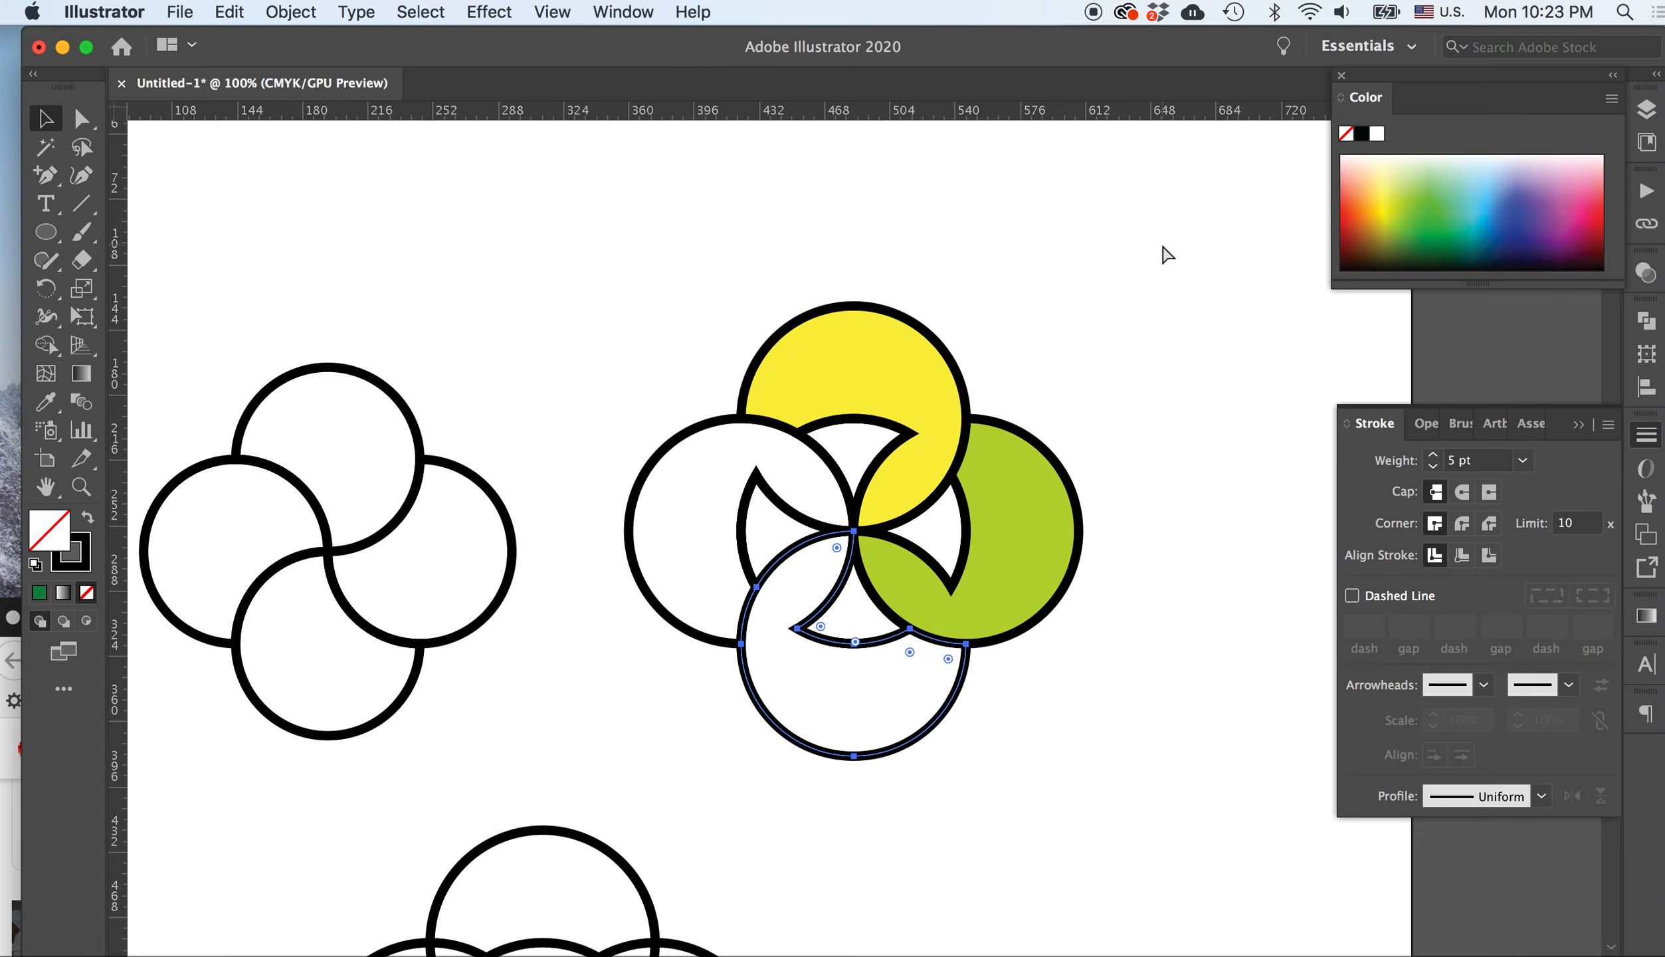
pyautogui.press('super+z')
pyautogui.click(1131, 292)
# With Shape Builder, merge the four remaining pieces of the central circle into their adjoining outer shapes to complete the interlocking figure
pyautogui.moveTo(655, 309); pyautogui.dragTo(966, 764)
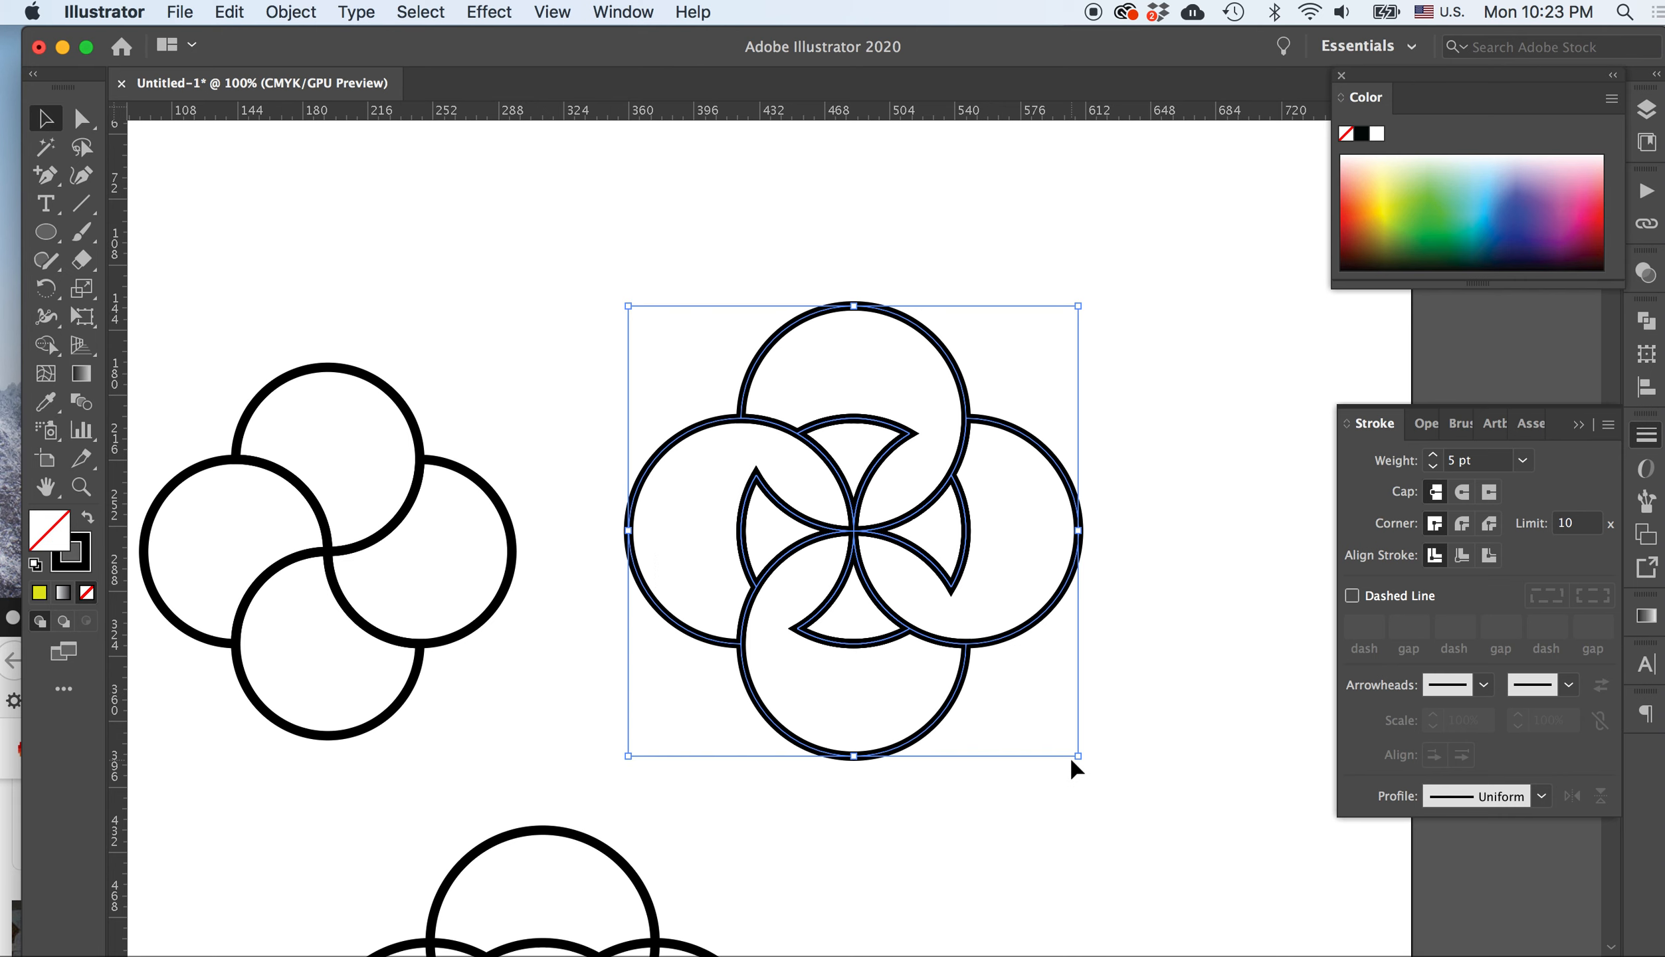
pyautogui.click(47, 344)
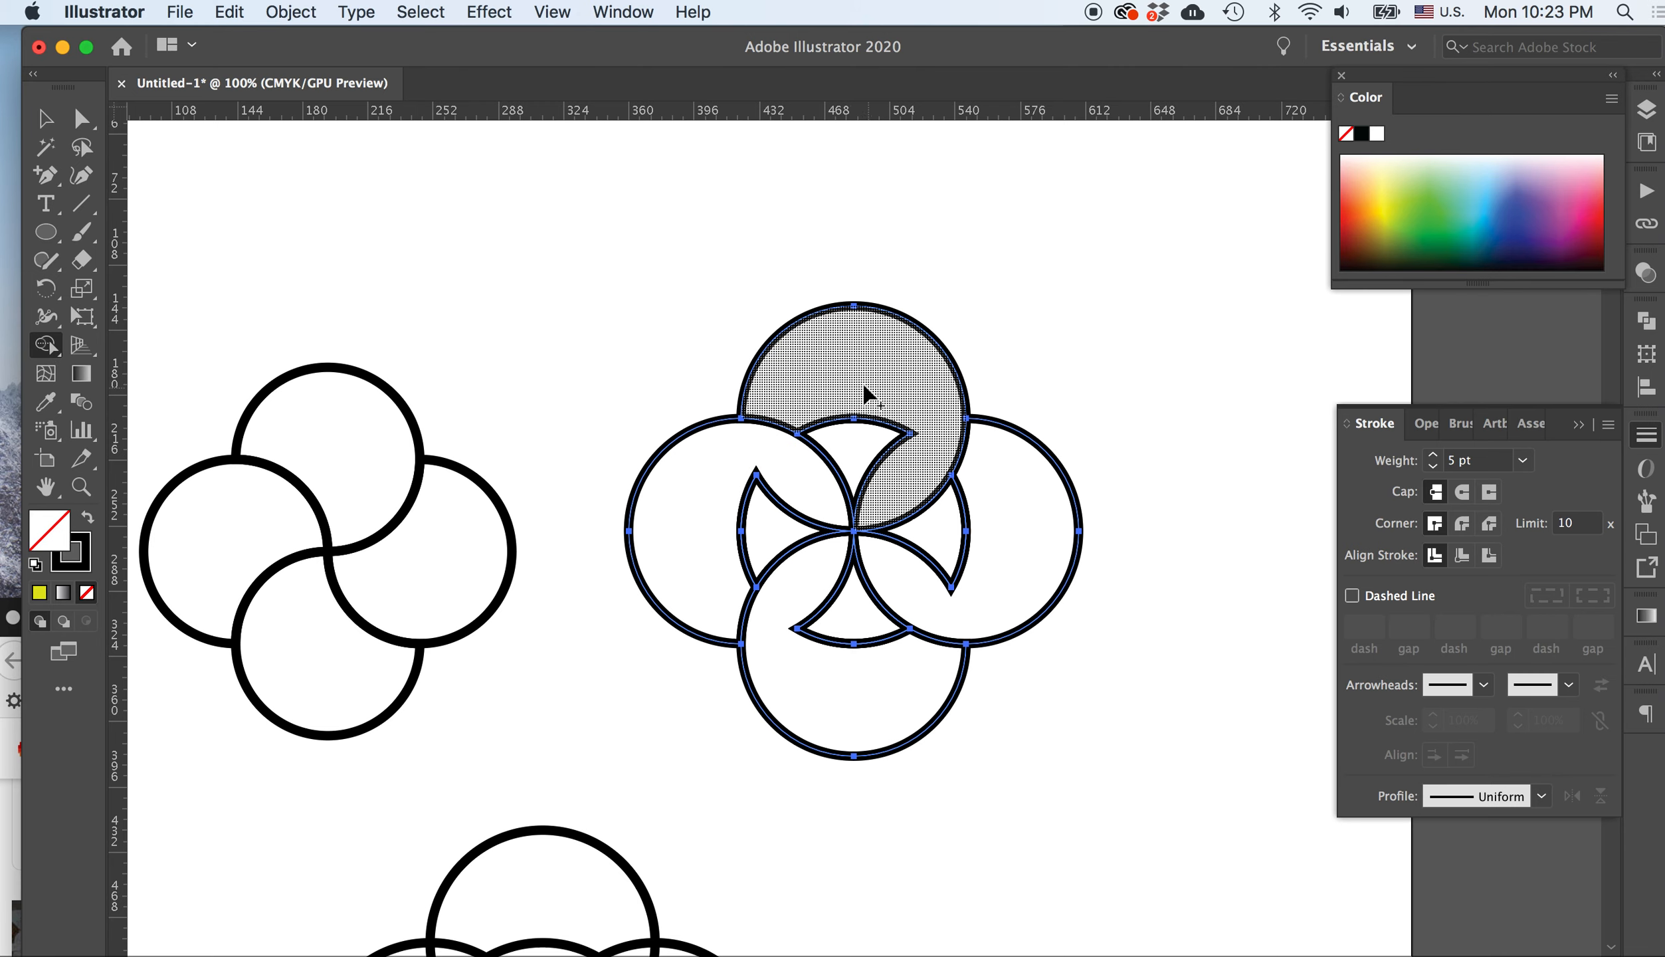
pyautogui.click(904, 472)
pyautogui.click(1003, 528)
pyautogui.moveTo(891, 661); pyautogui.dragTo(788, 605)
pyautogui.moveTo(718, 564); pyautogui.dragTo(808, 511)
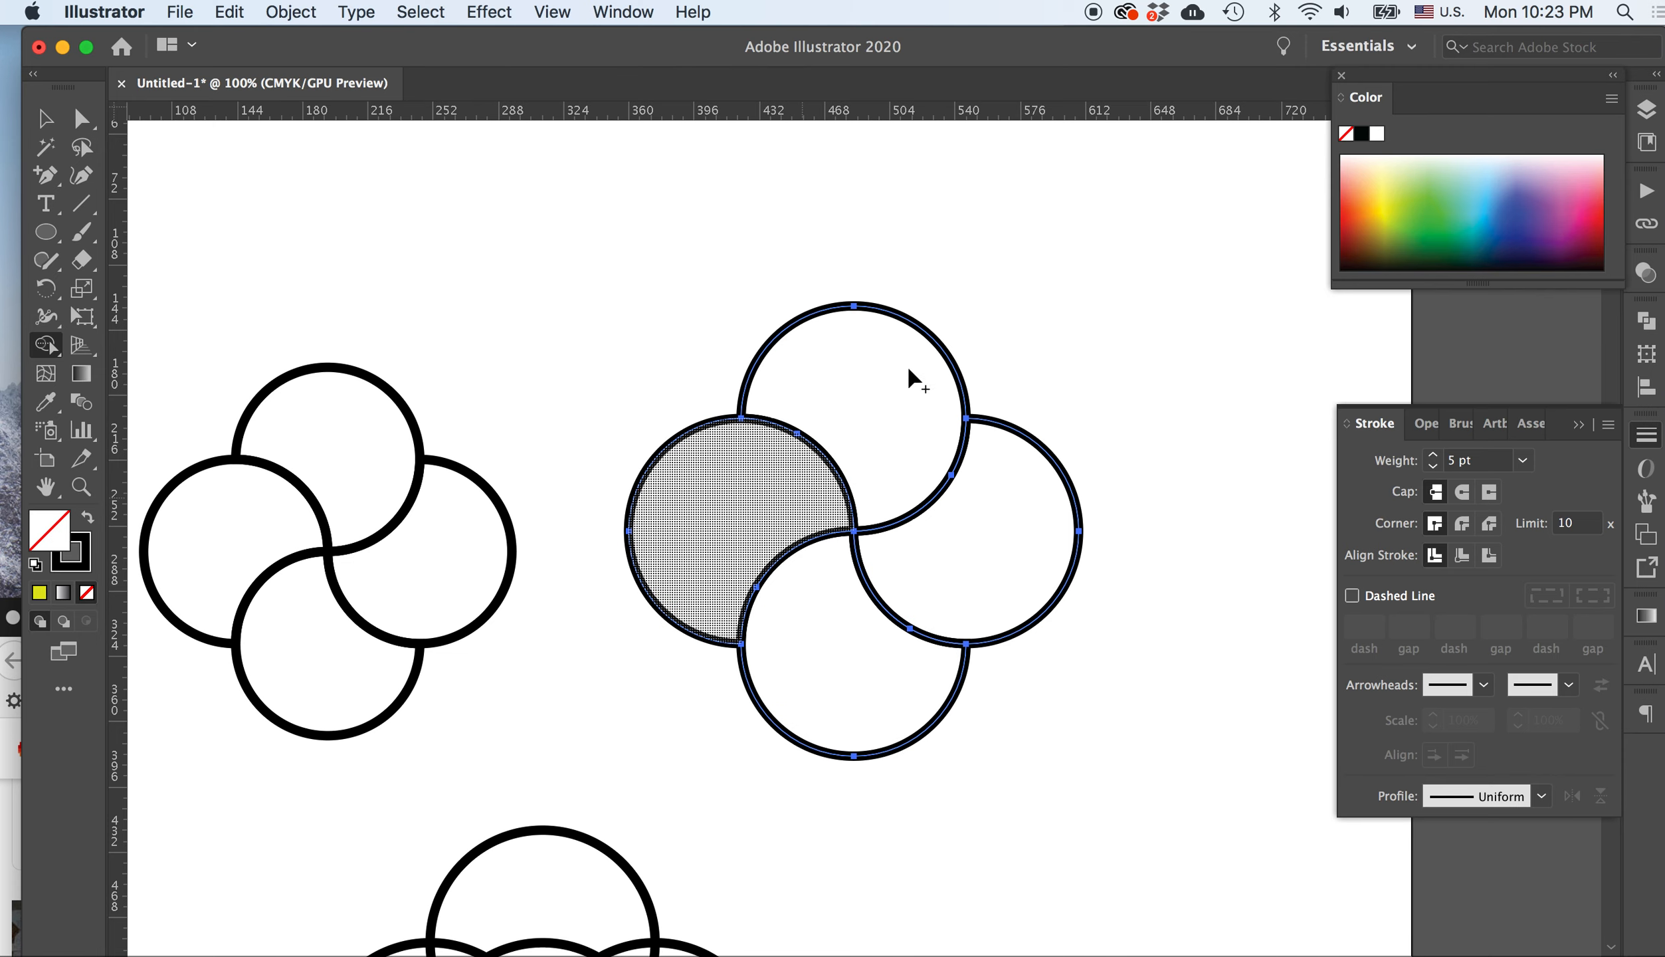
pyautogui.scroll(3, 1029, 389)
pyautogui.hscroll(-3, 1029, 389)
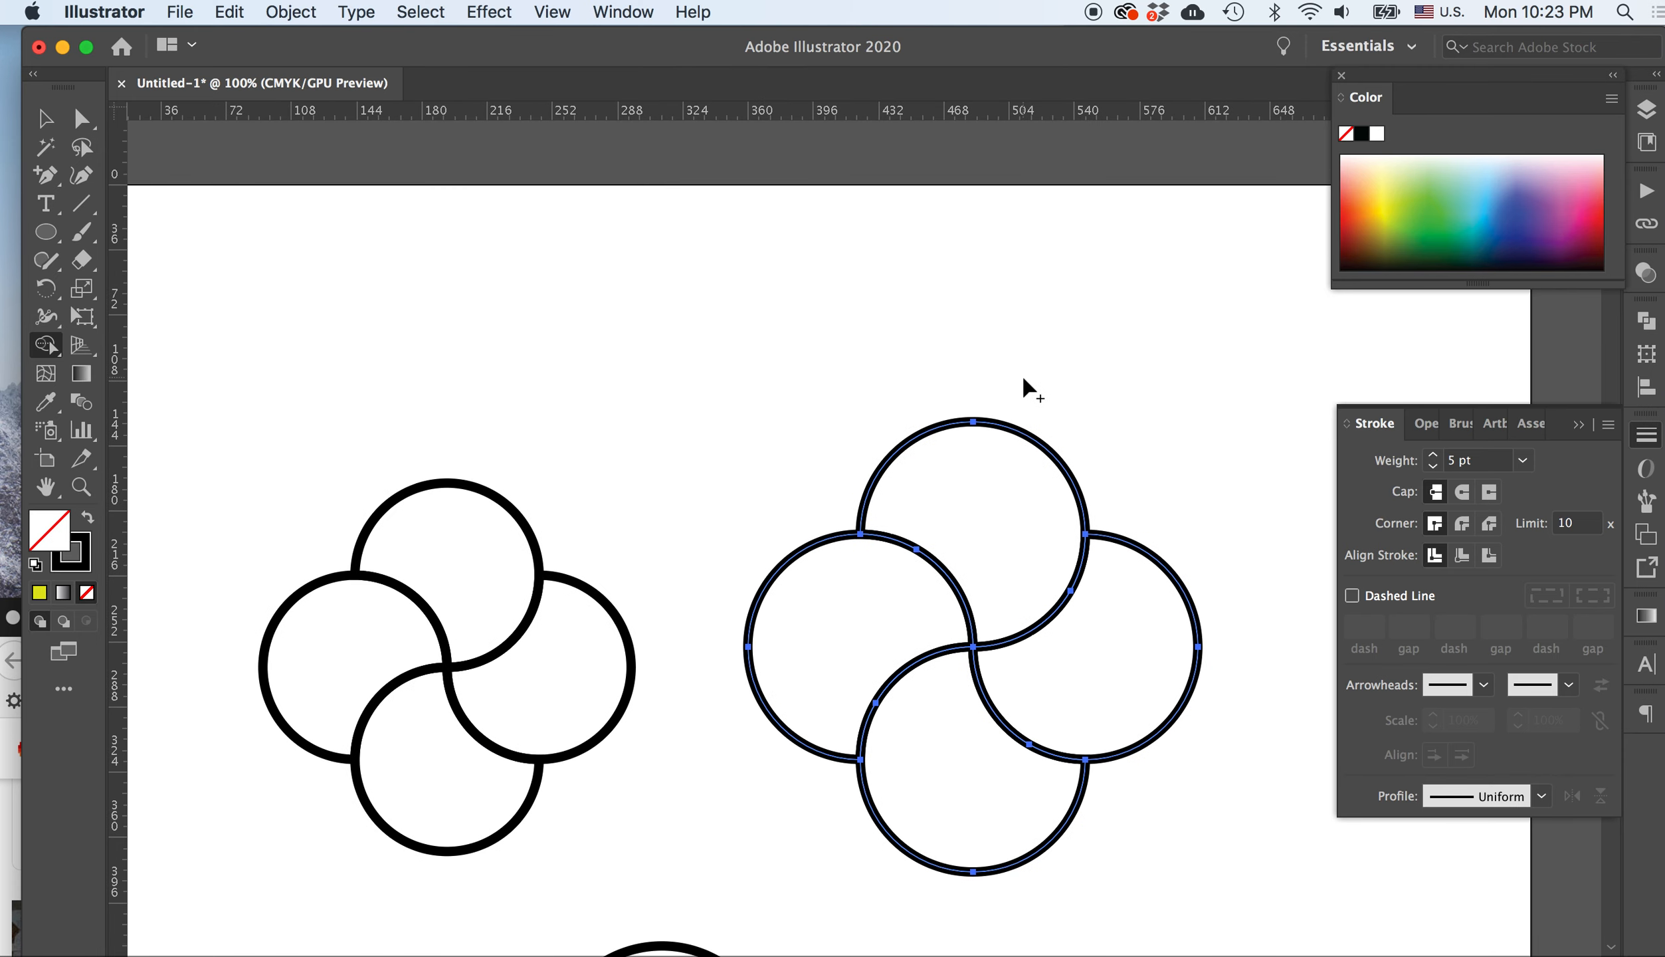
pyautogui.click(47, 101)
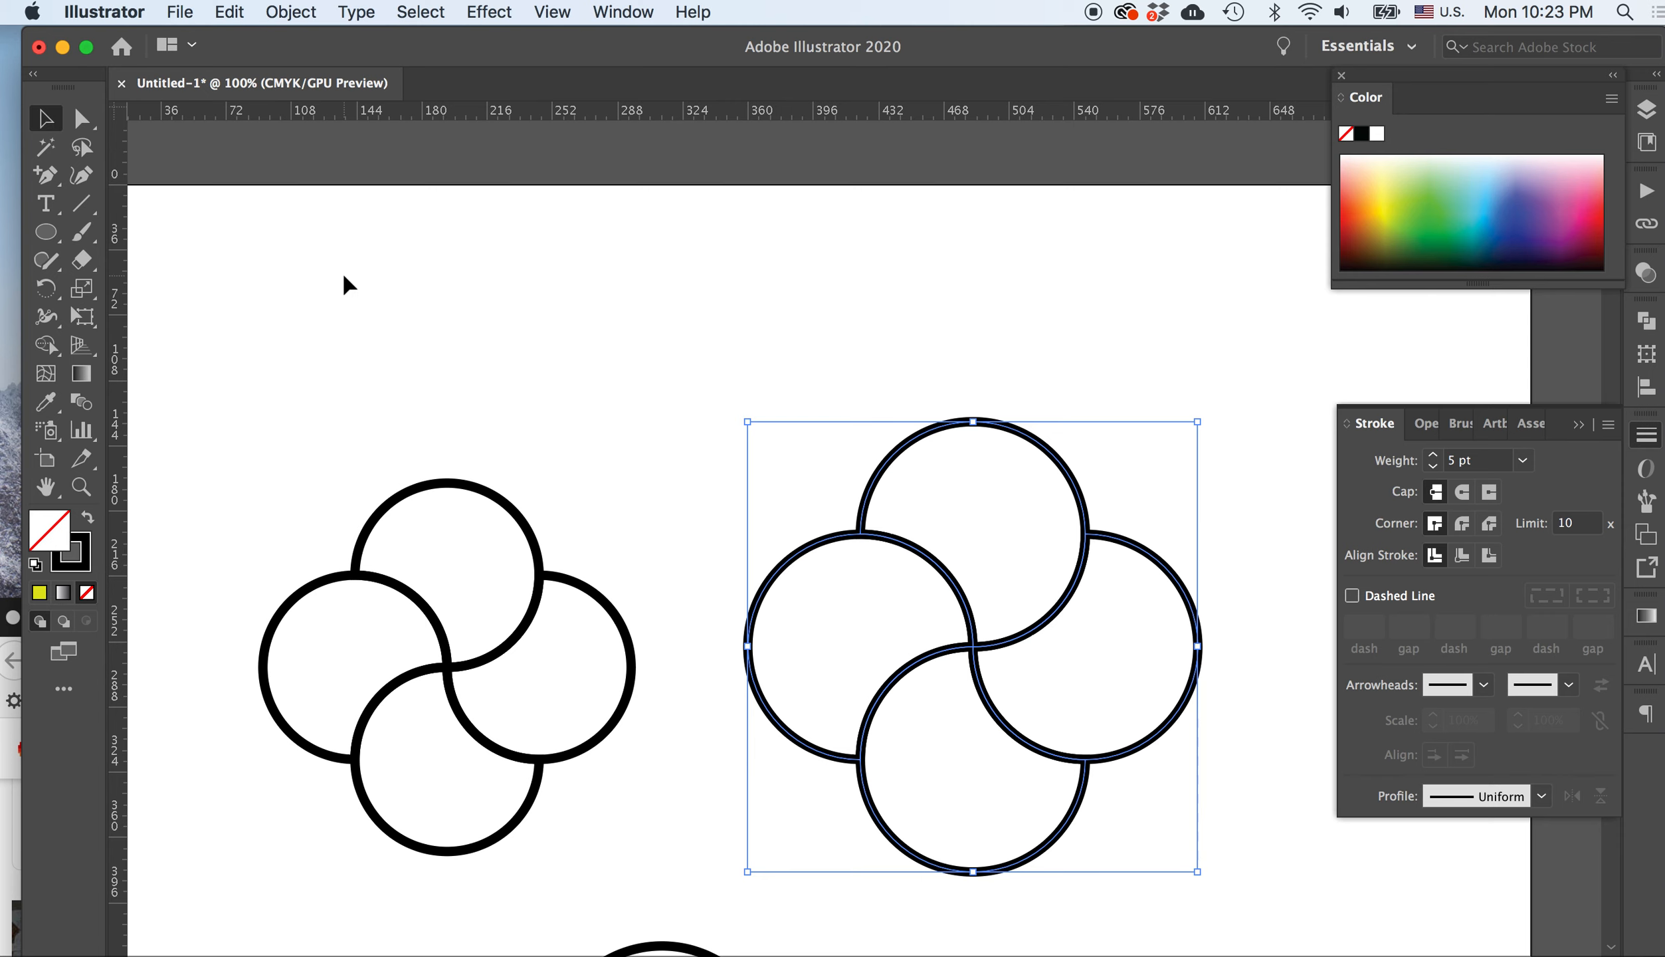
pyautogui.scroll(-3, 343, 271)
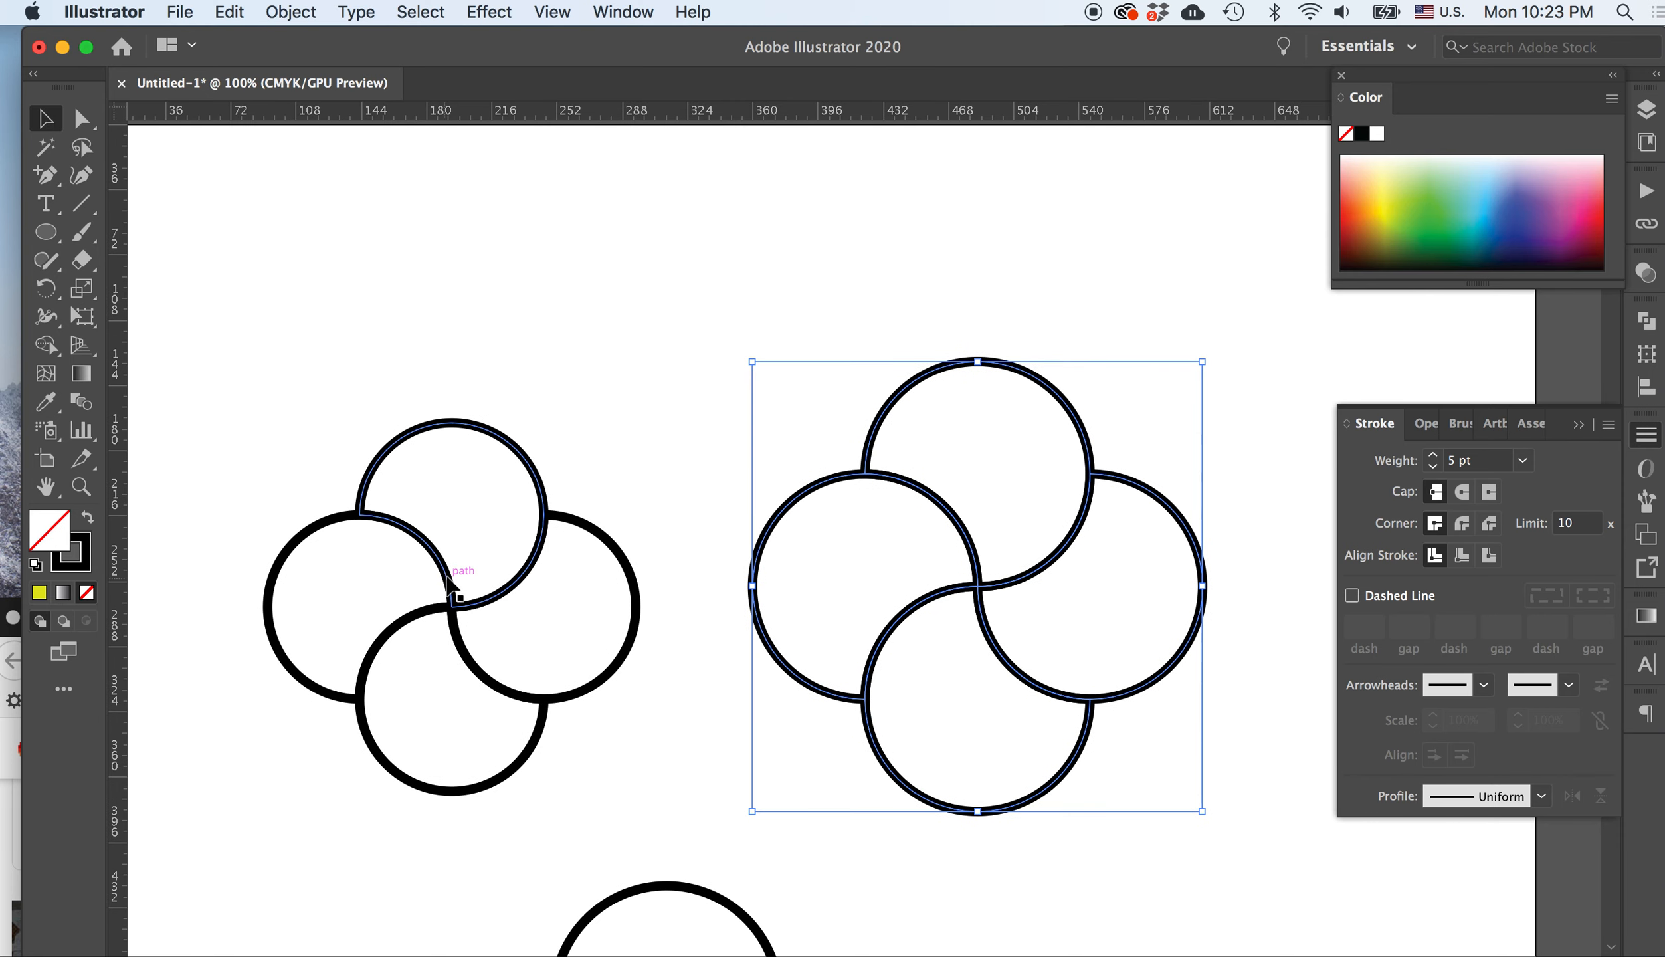